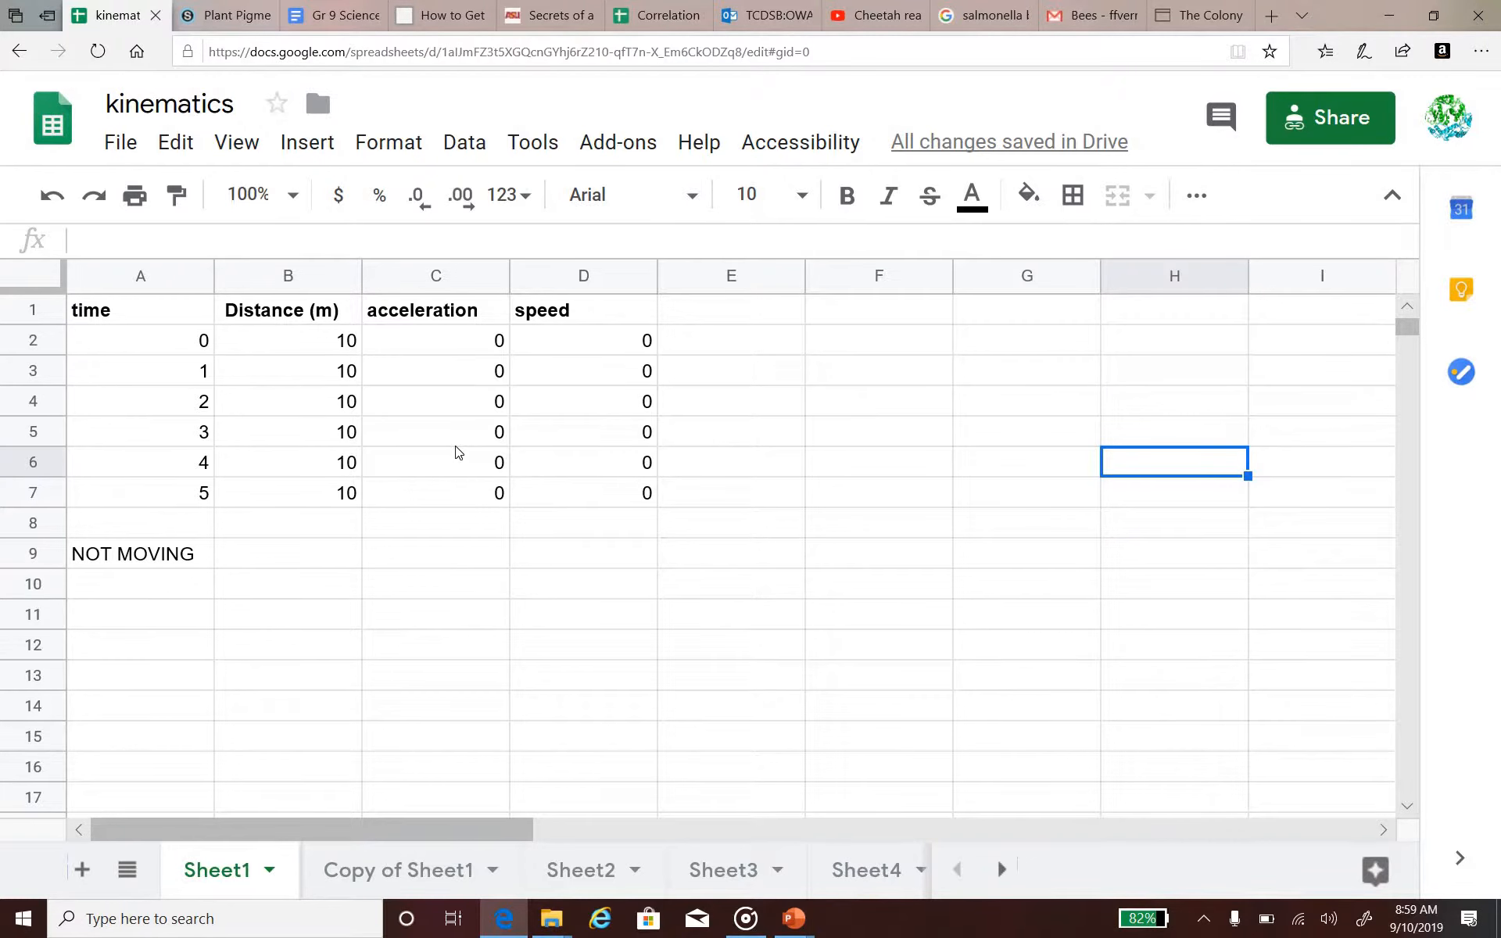
# - Insert a chart from the time and Distance (m) data in A1:B7 of Sheet1
pyautogui.hotkey('ctrl', '+')
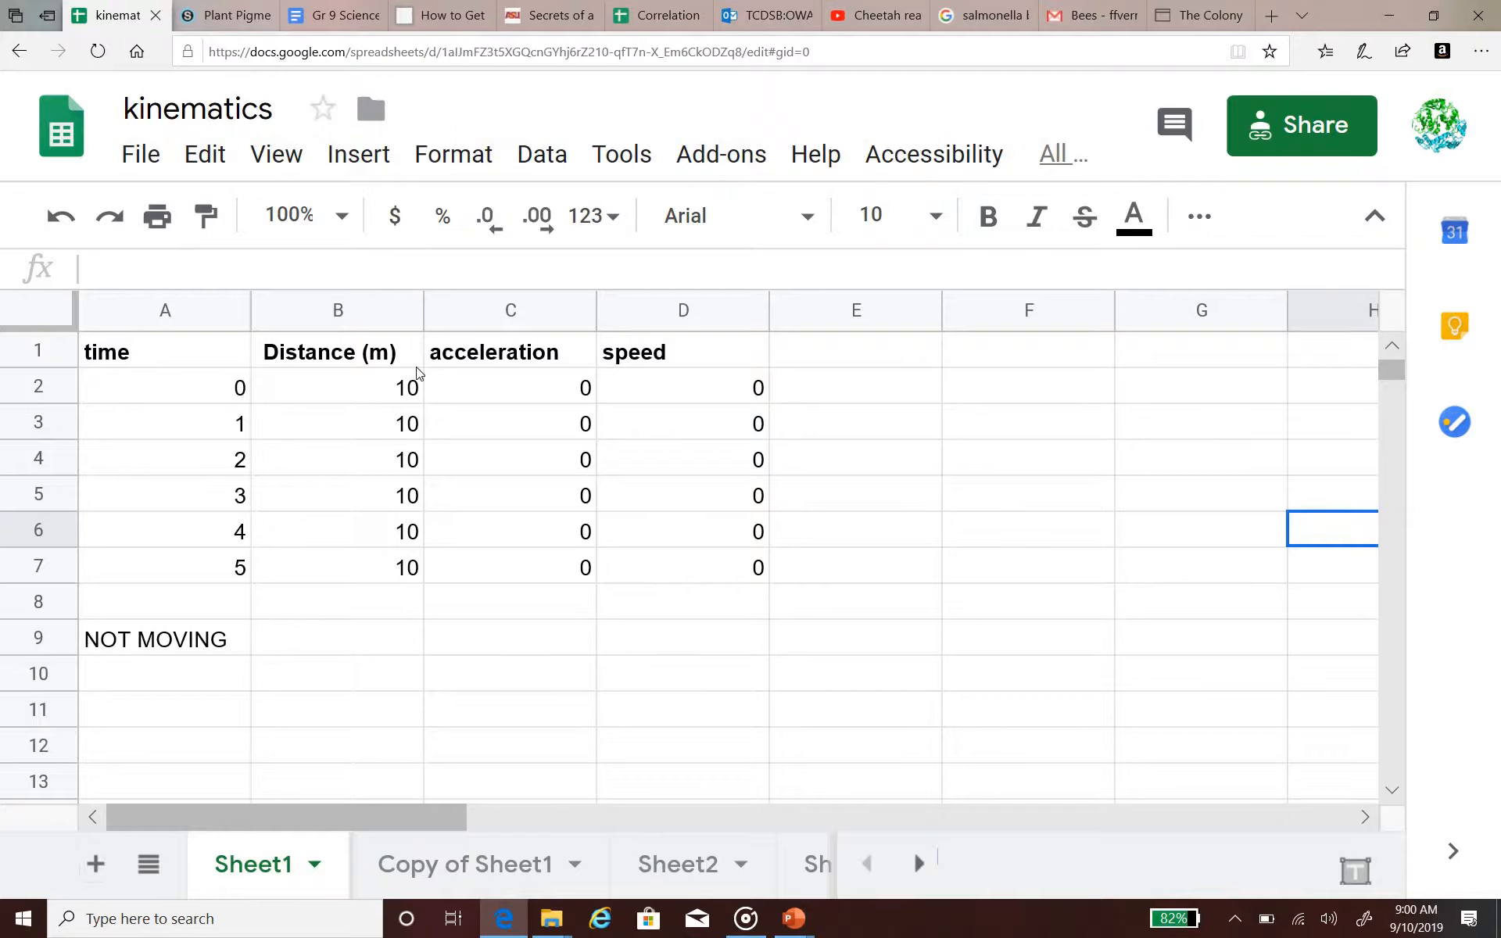
pyautogui.click(170, 358)
pyautogui.moveTo(373, 405); pyautogui.dragTo(382, 580)
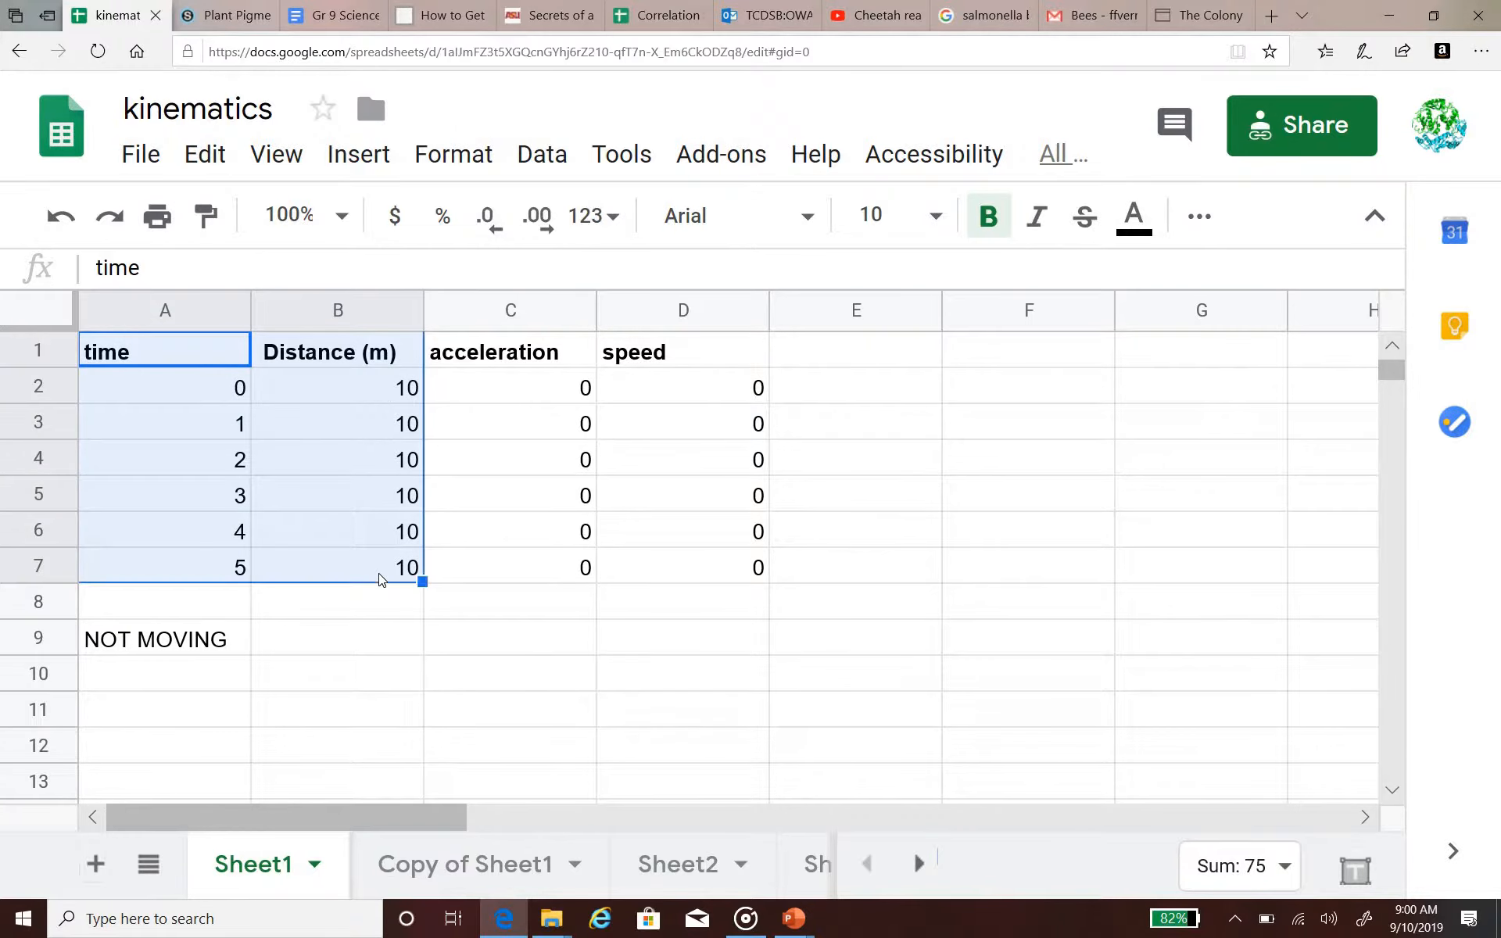
pyautogui.click(377, 166)
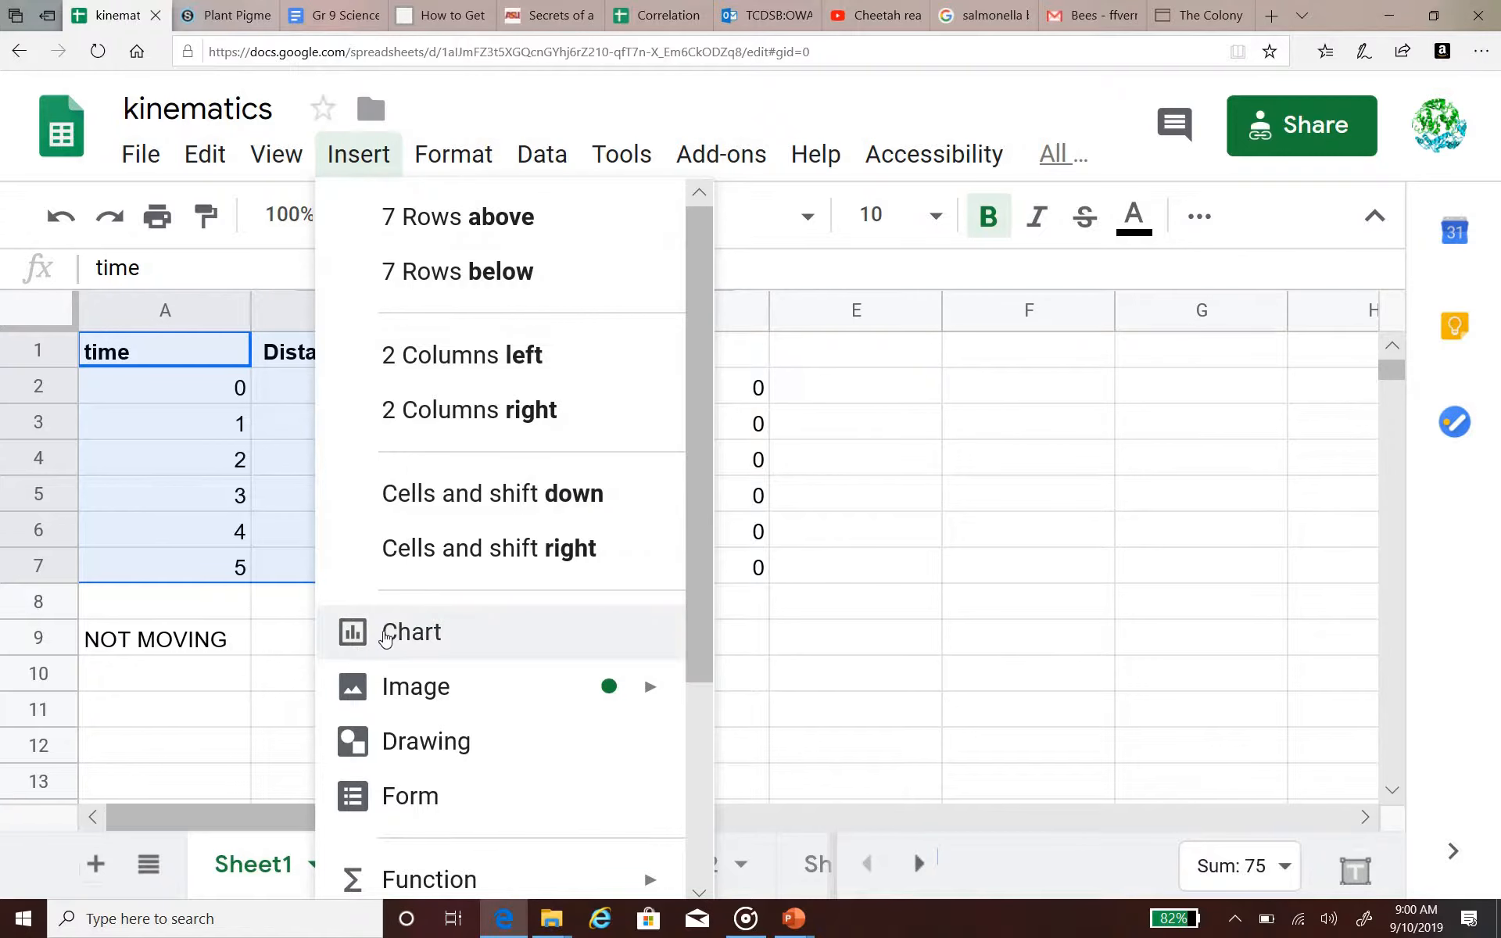
pyautogui.click(385, 637)
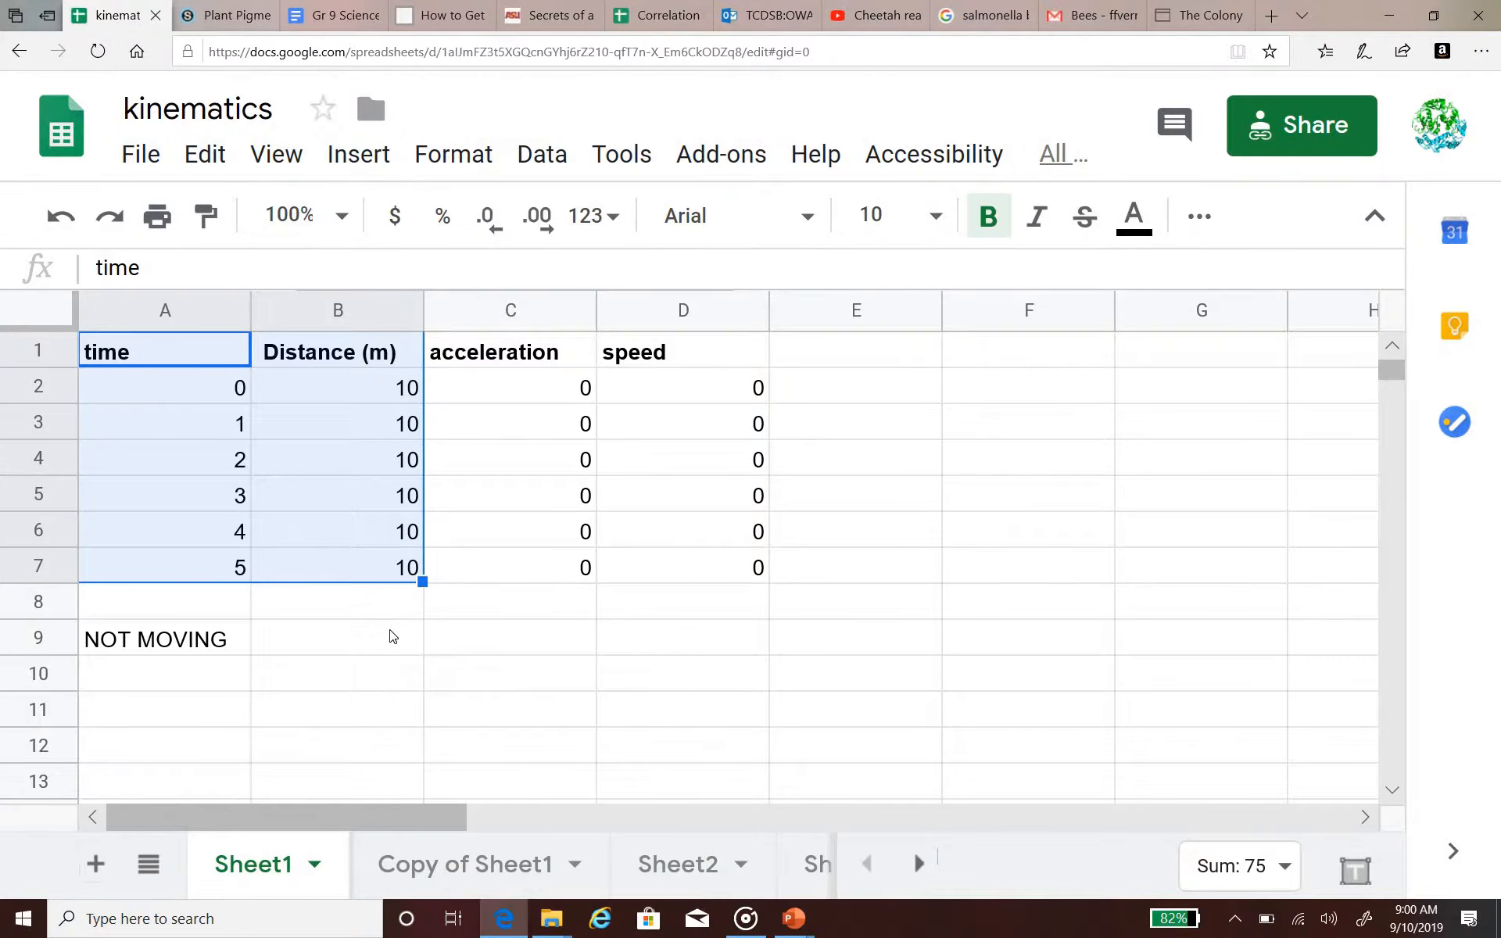
# - Change the Sheet1 chart from a column chart to a scatter chart and close the chart editor
pyautogui.click(1319, 462)
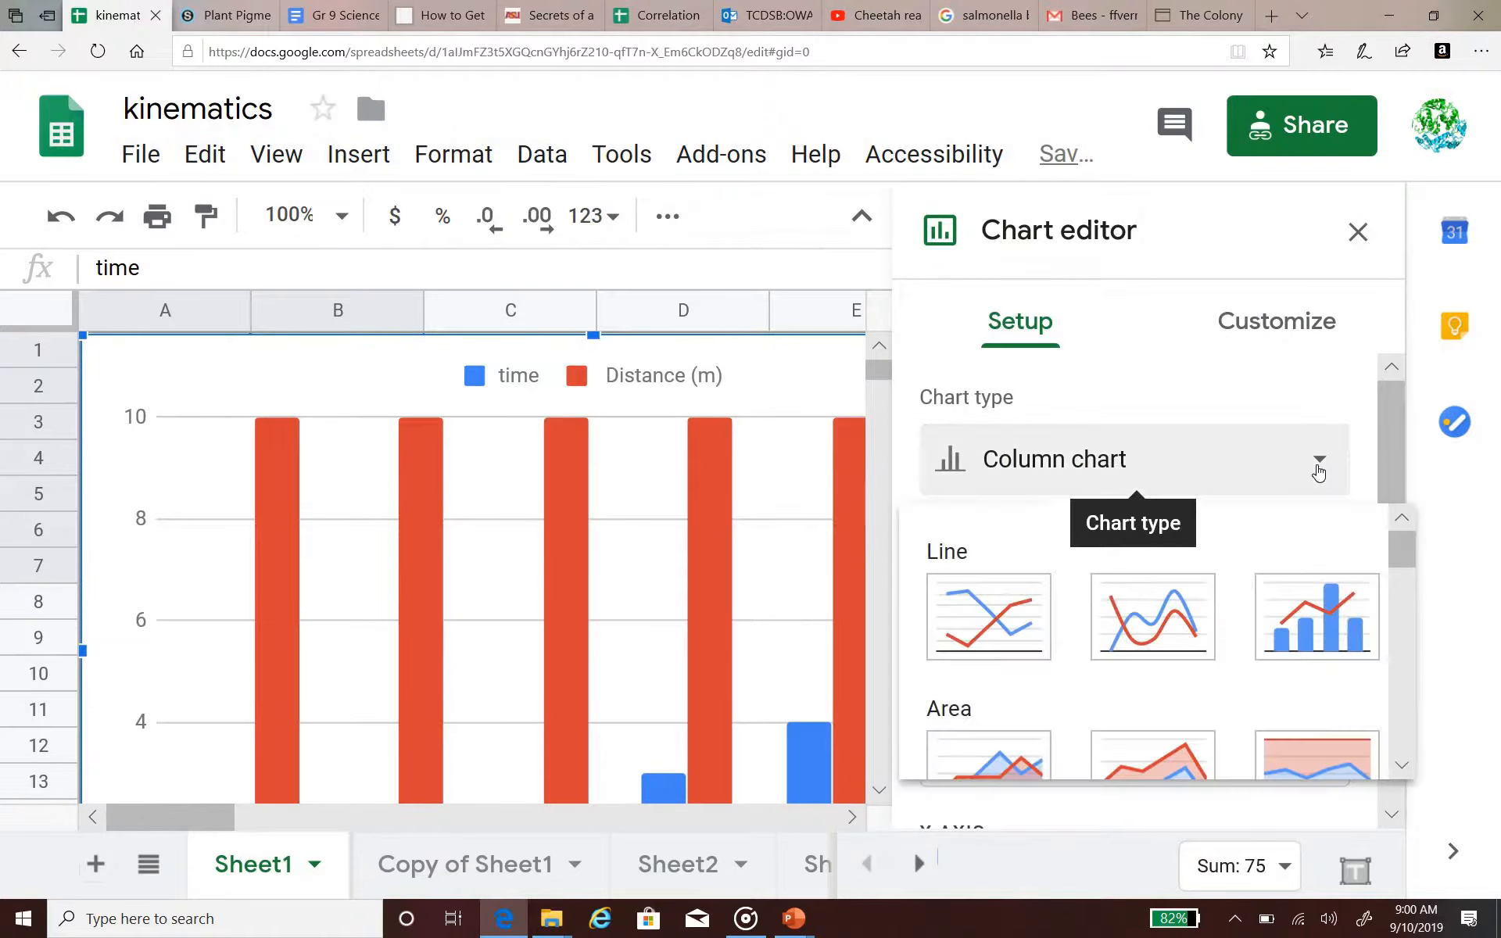
pyautogui.scroll(-2, 1243, 606)
pyautogui.scroll(-1, 1249, 598)
pyautogui.scroll(-6, 1249, 599)
pyautogui.click(989, 635)
pyautogui.click(1361, 231)
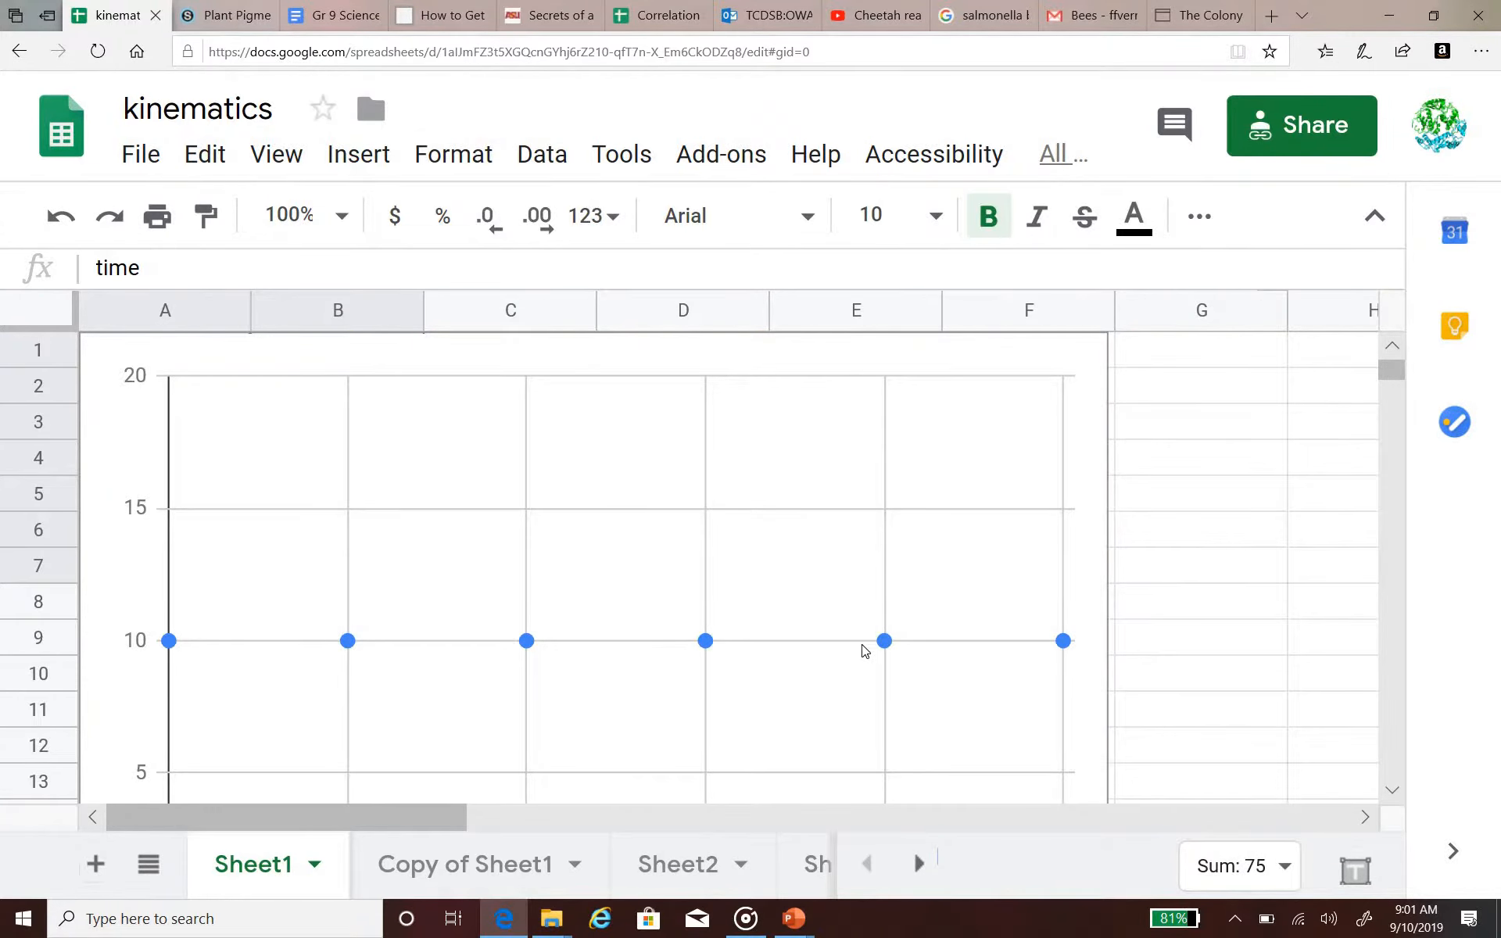
# - Add a trendline to the Distance (m) series of the scatter chart
pyautogui.hotkey('ctrl', '-')
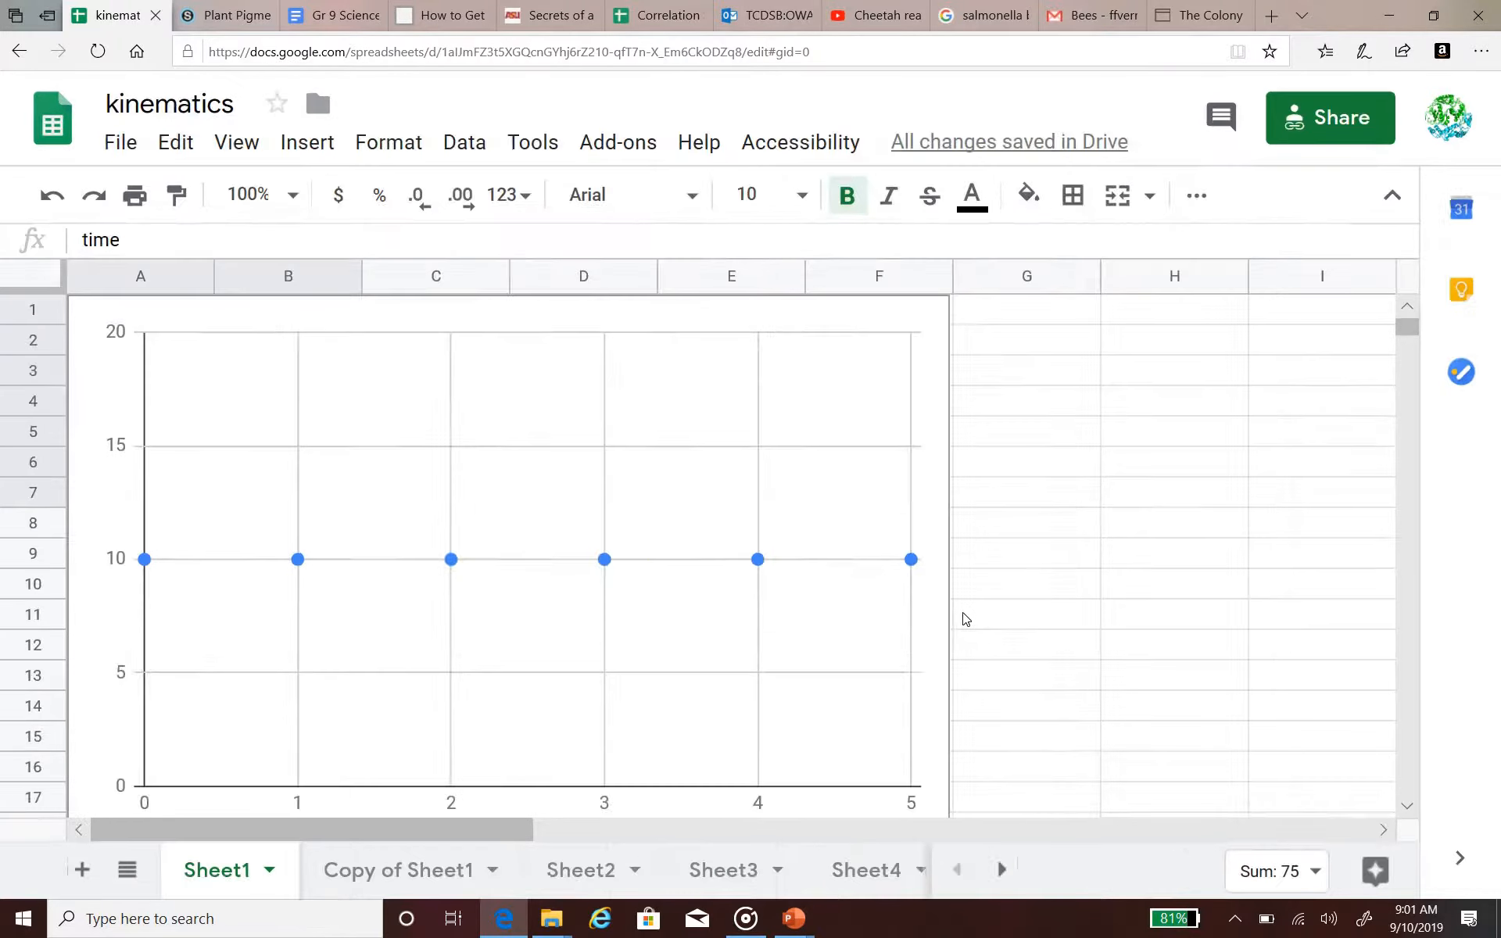
pyautogui.scroll(-2, 1154, 625)
pyautogui.scroll(2, 1155, 626)
pyautogui.click(759, 562)
pyautogui.doubleClick(760, 562)
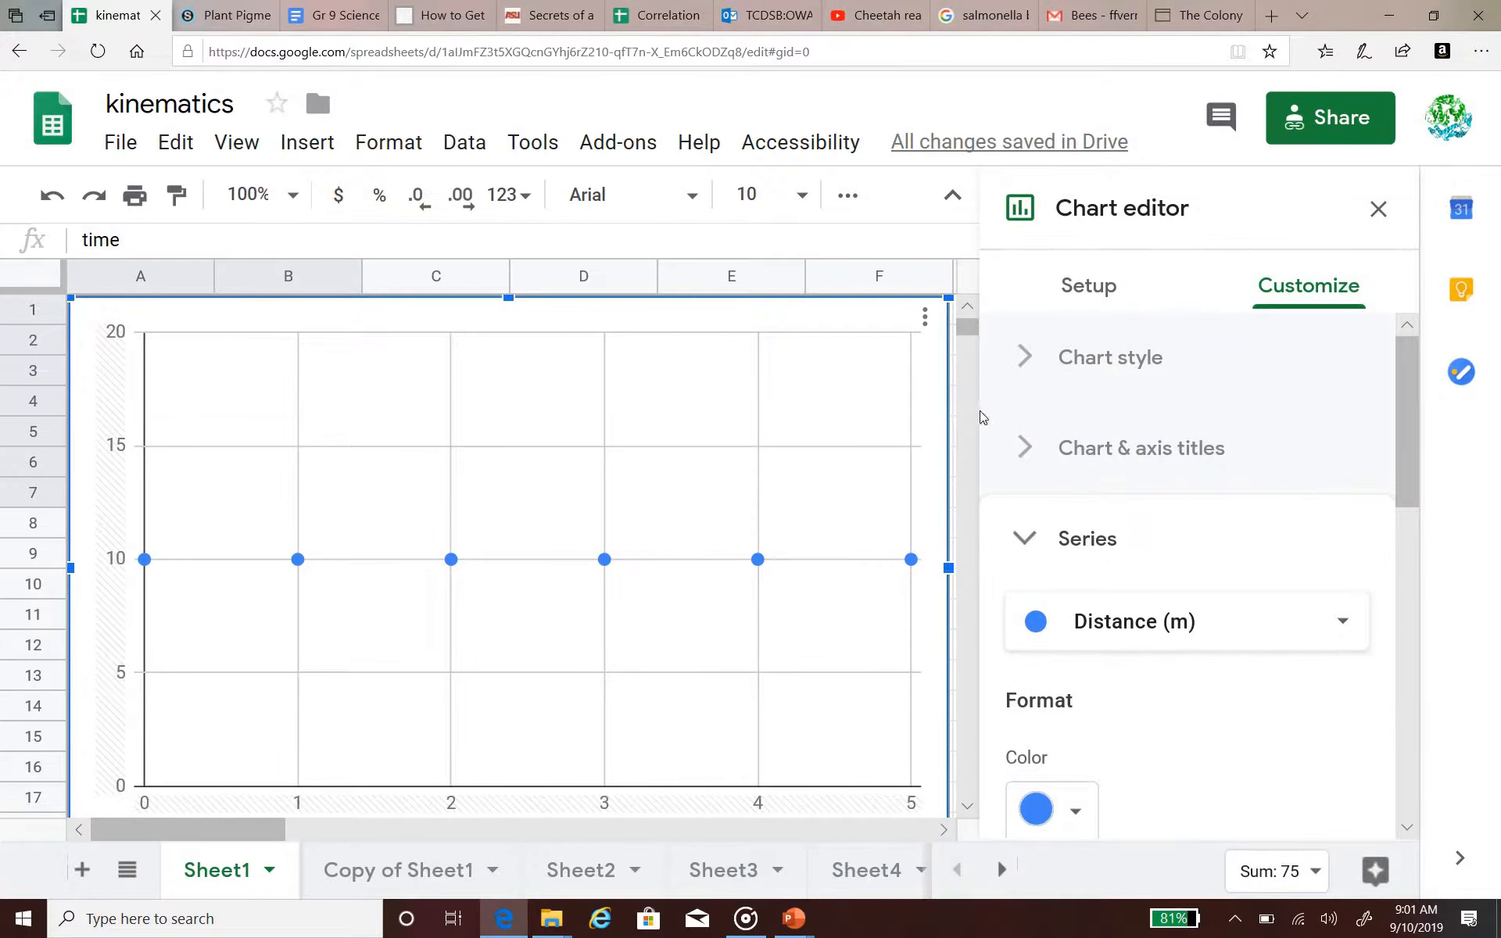
pyautogui.moveTo(1401, 436); pyautogui.dragTo(1401, 657)
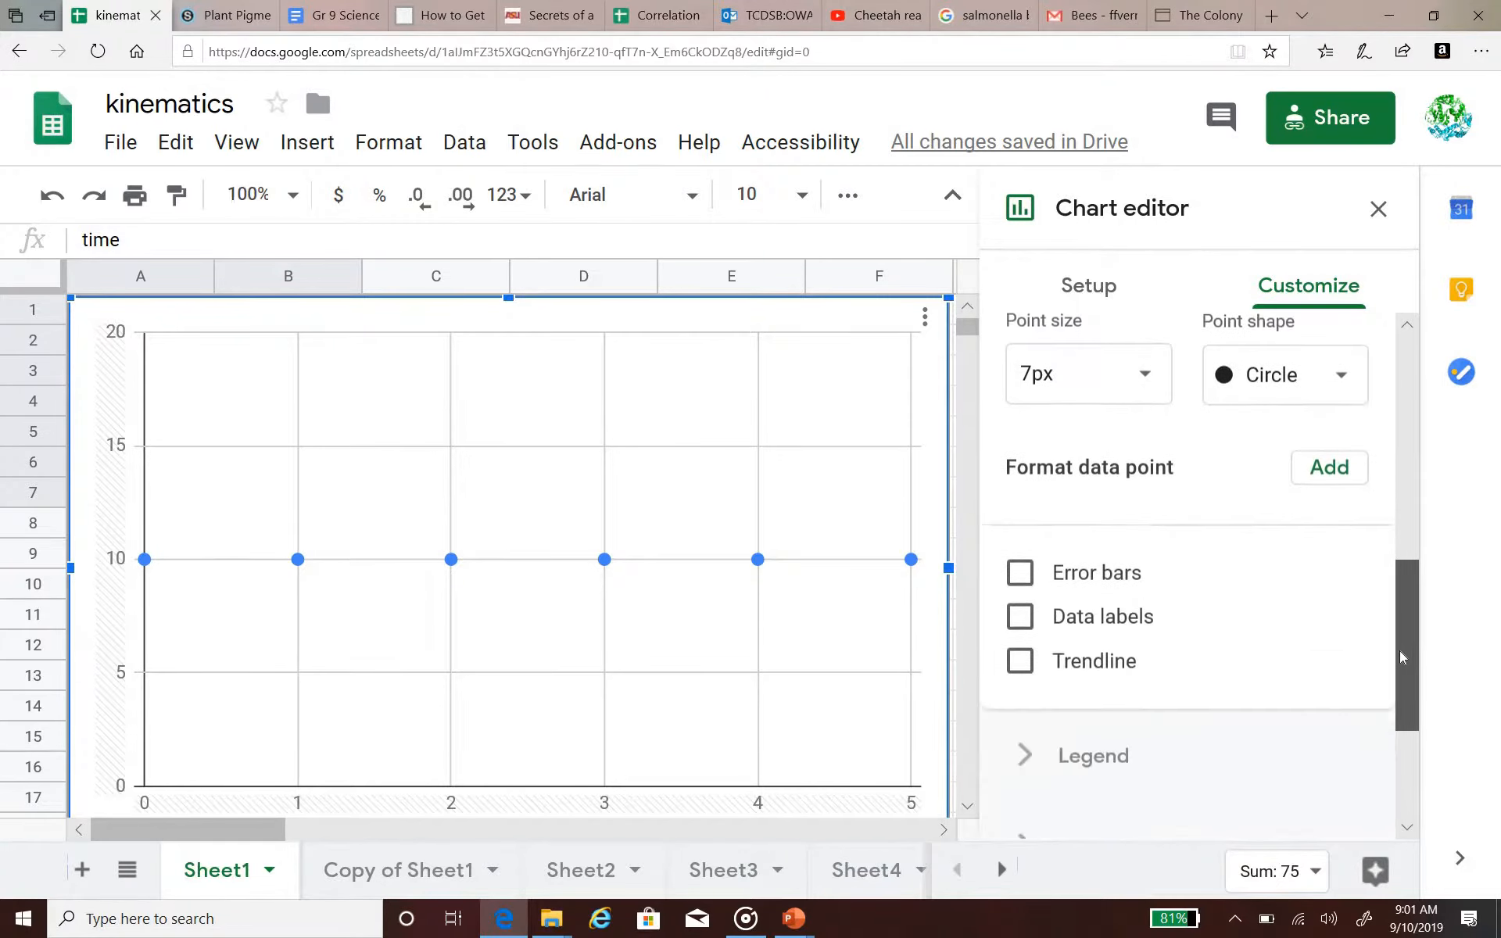
pyautogui.click(1019, 661)
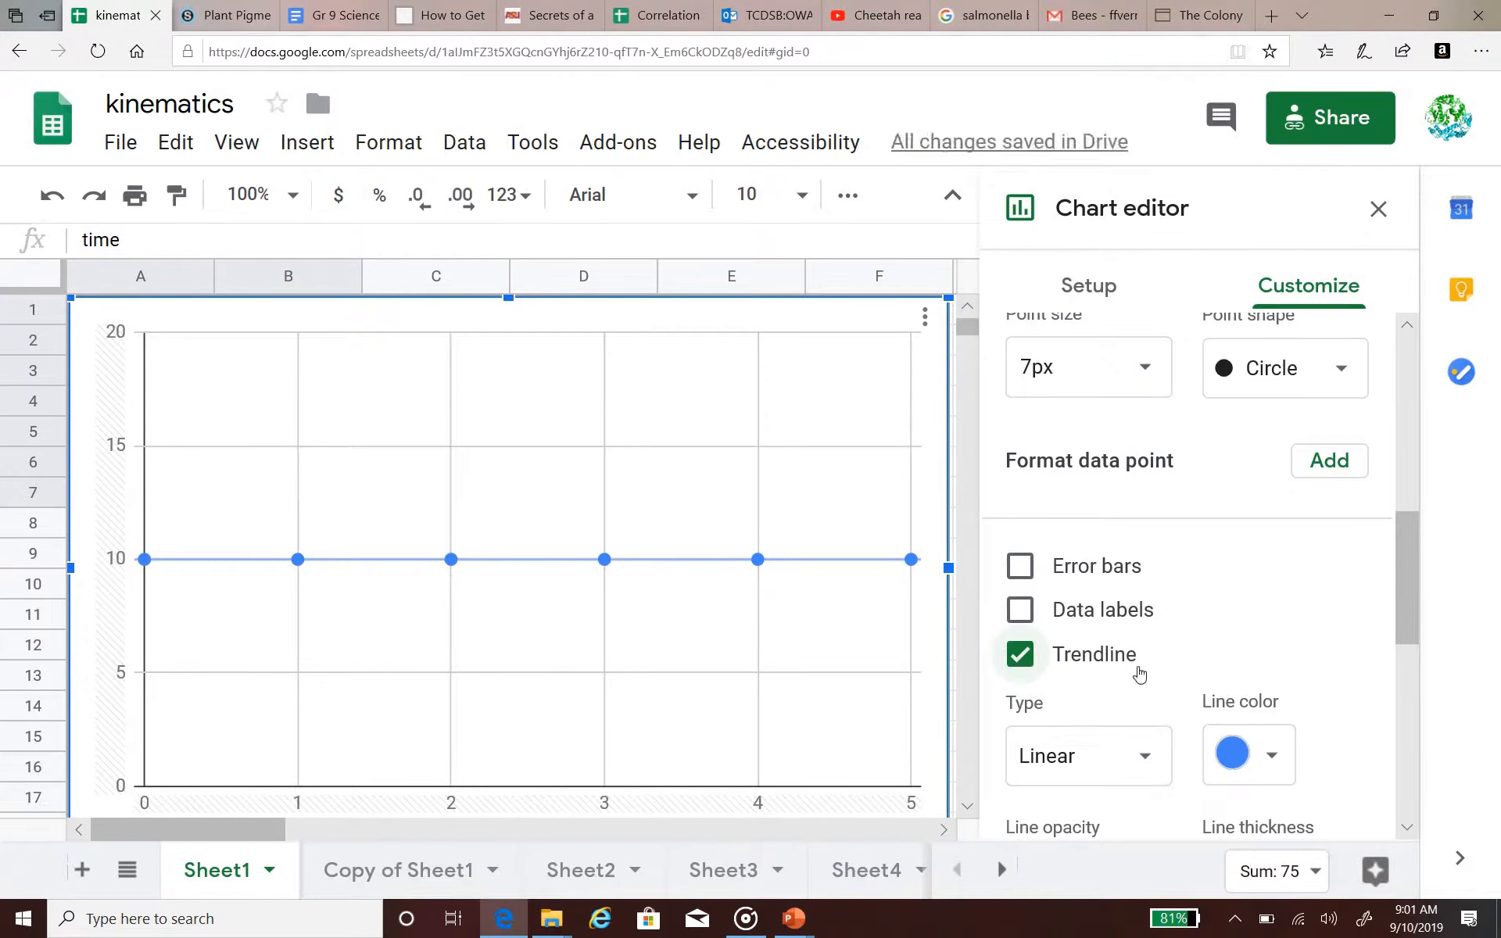
# - Label the Distance (m) trendline with its equation and close the chart editor
pyautogui.scroll(-3, 1334, 671)
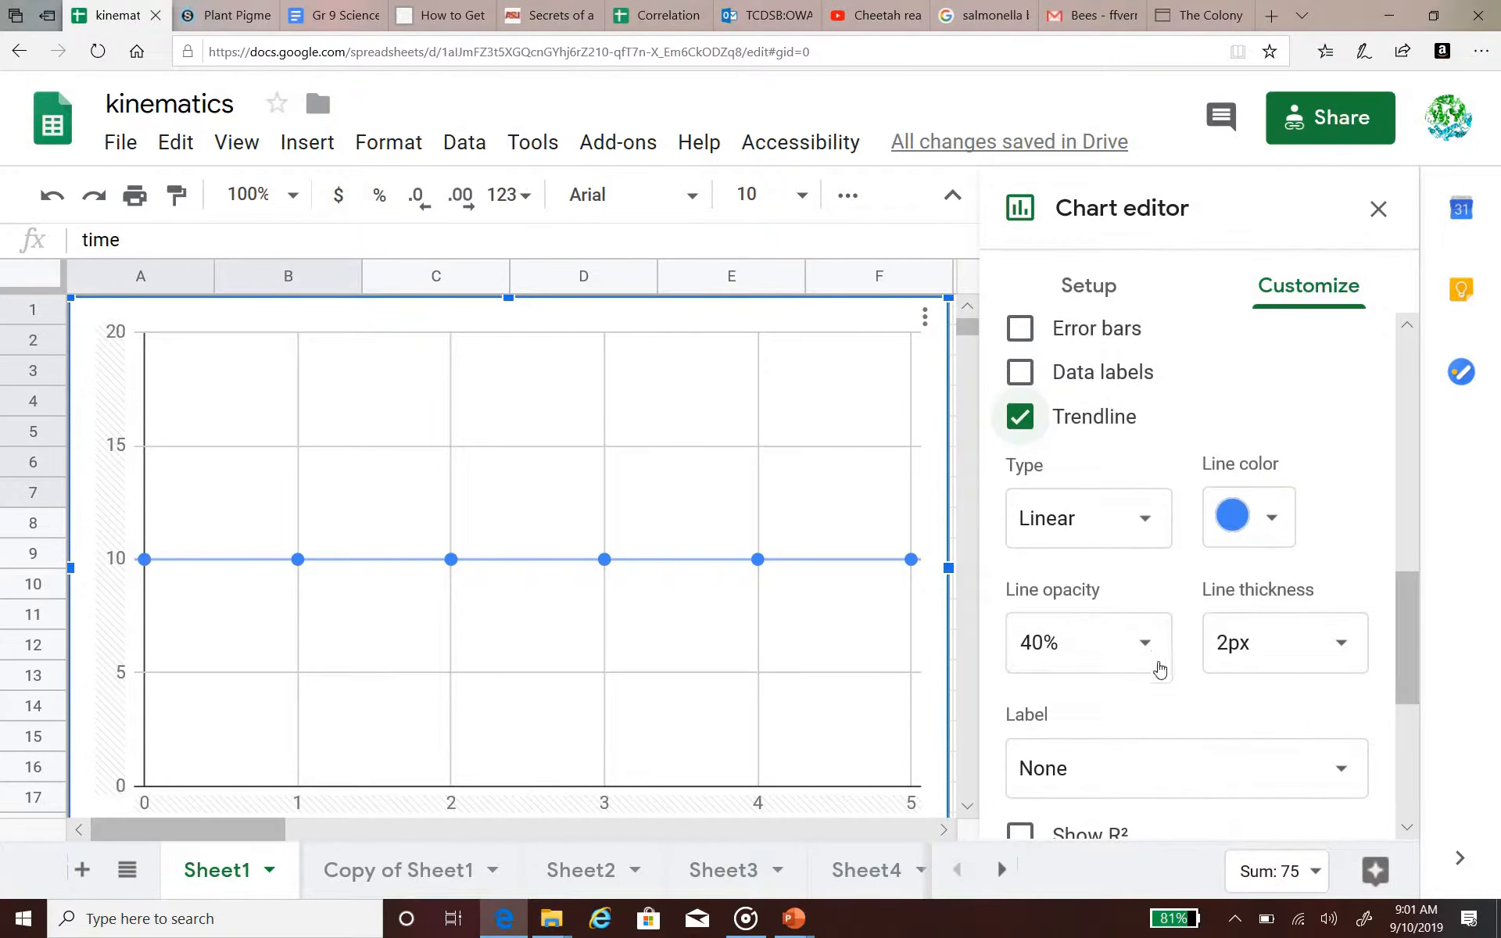
pyautogui.scroll(-1, 1160, 670)
pyautogui.click(1341, 693)
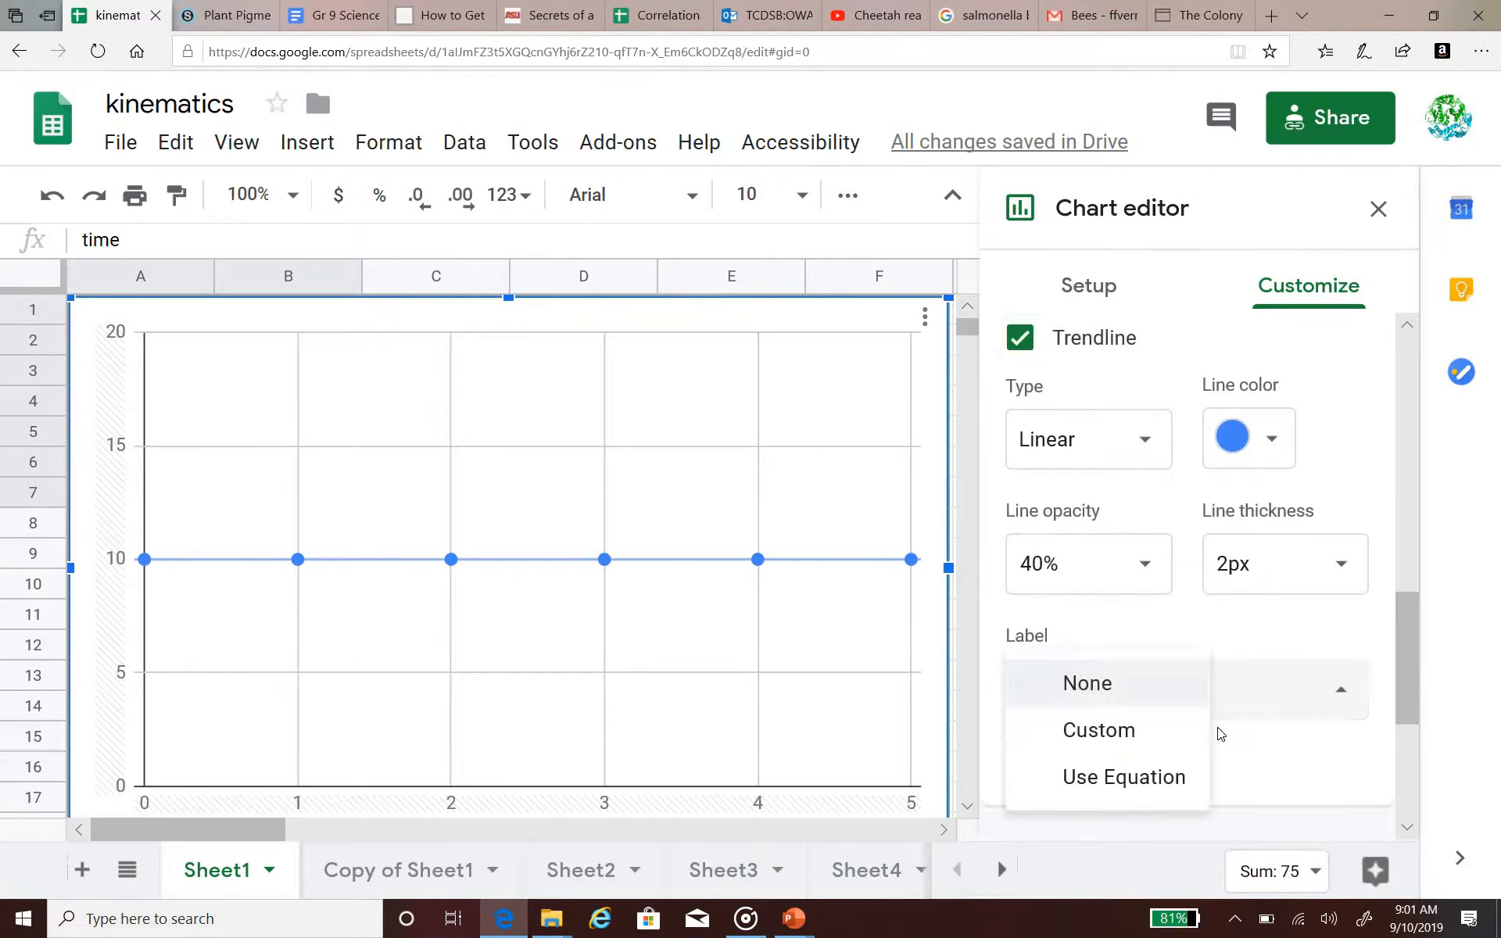
pyautogui.click(1134, 781)
pyautogui.click(1378, 209)
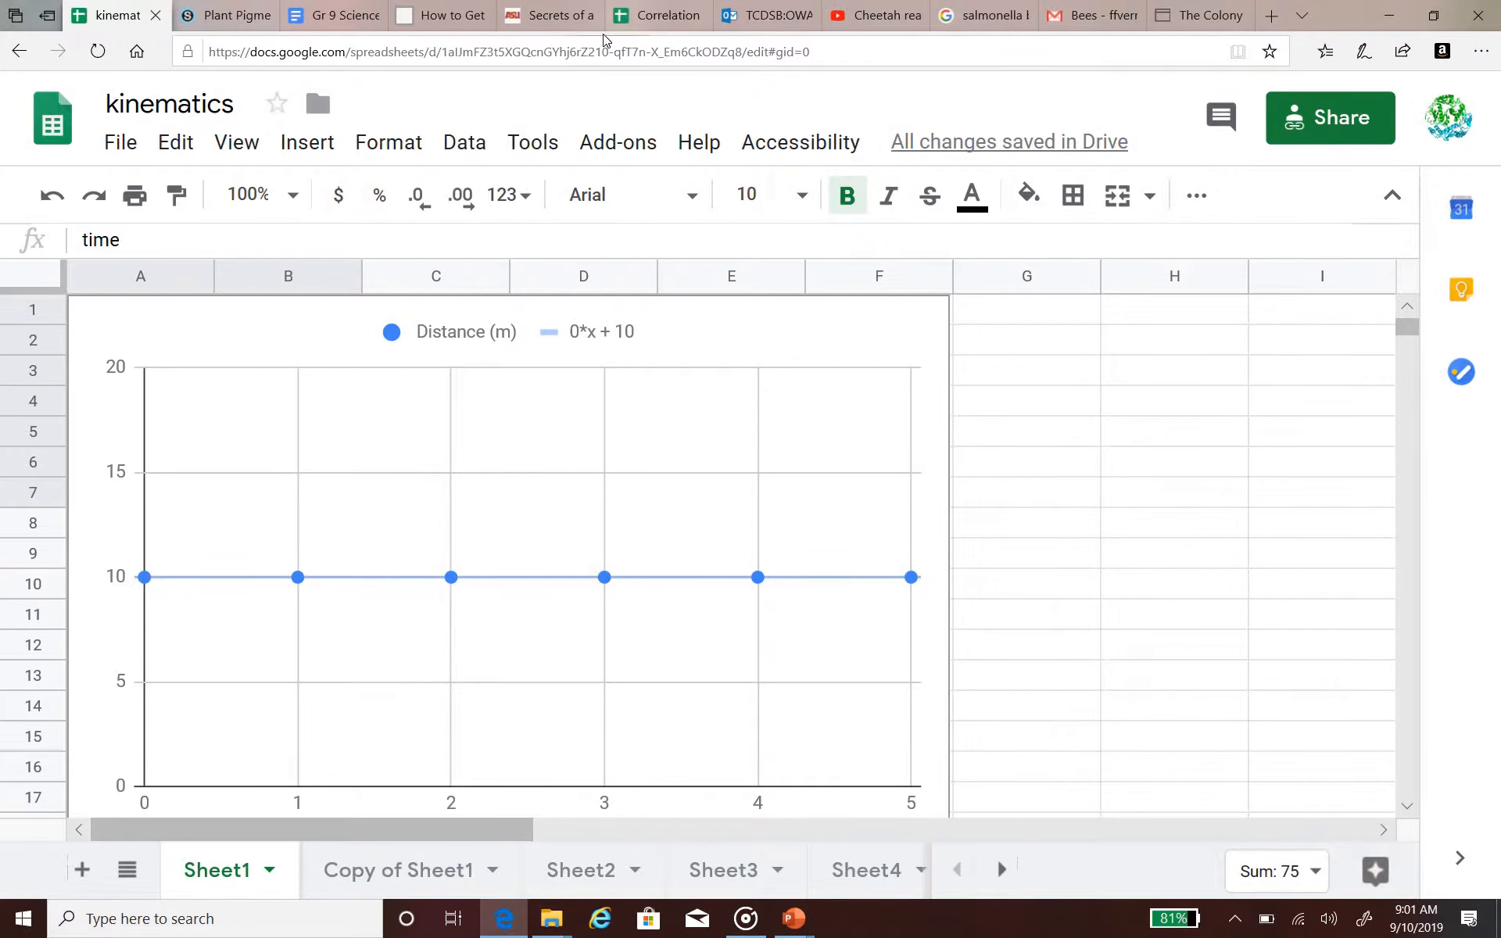
# - Examine the trendline equation in the chart legend and the plotted line against the time axis
pyautogui.hotkey('ctrl', '+')
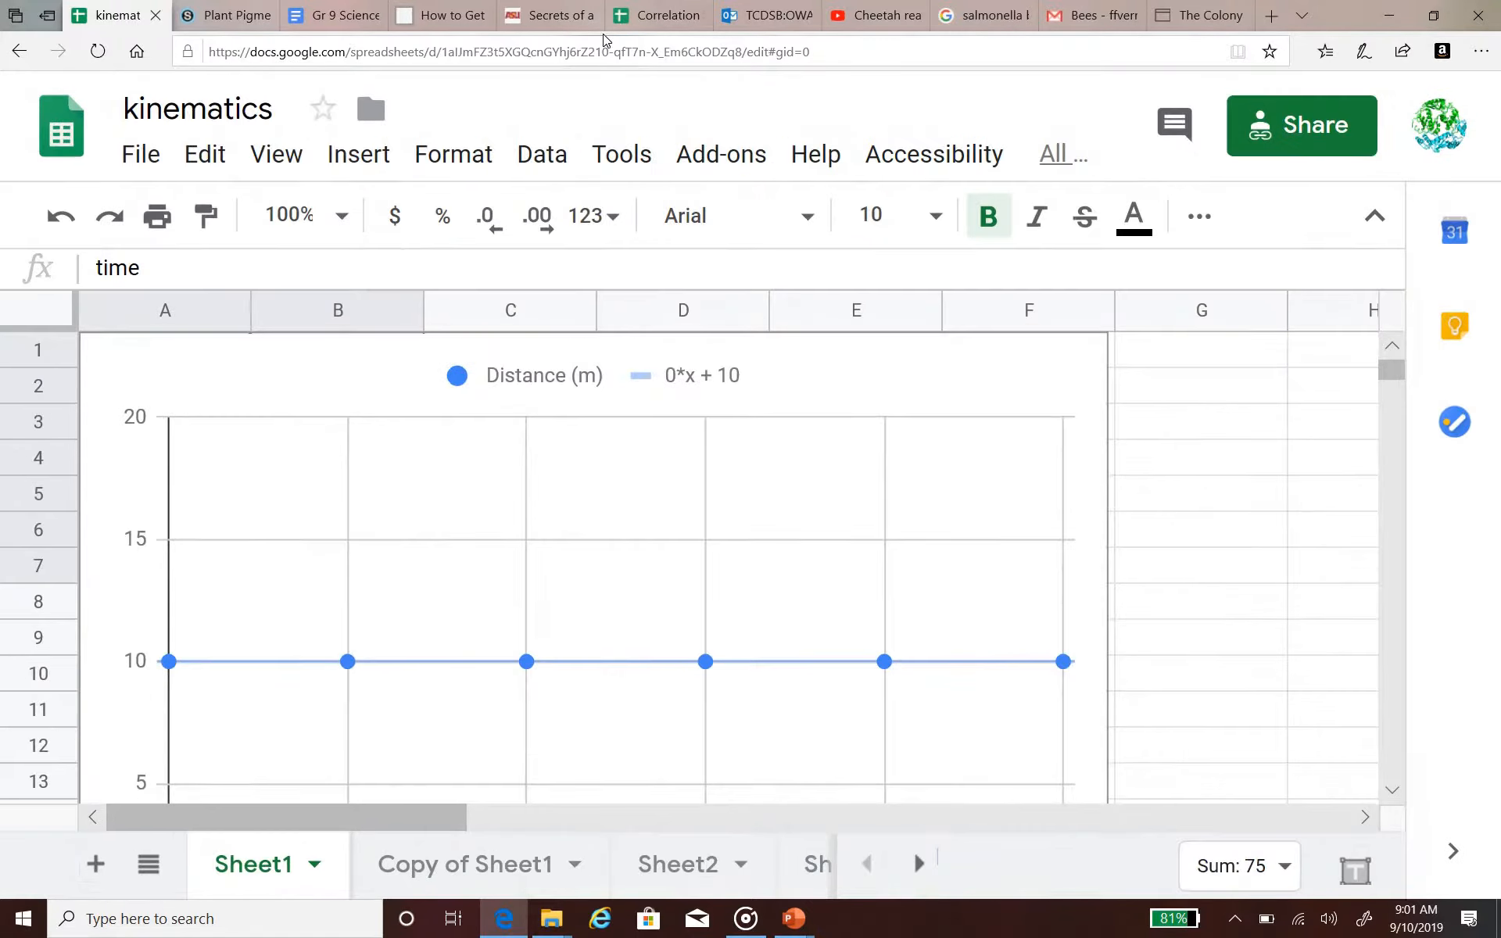
pyautogui.hotkey('ctrl', '+')
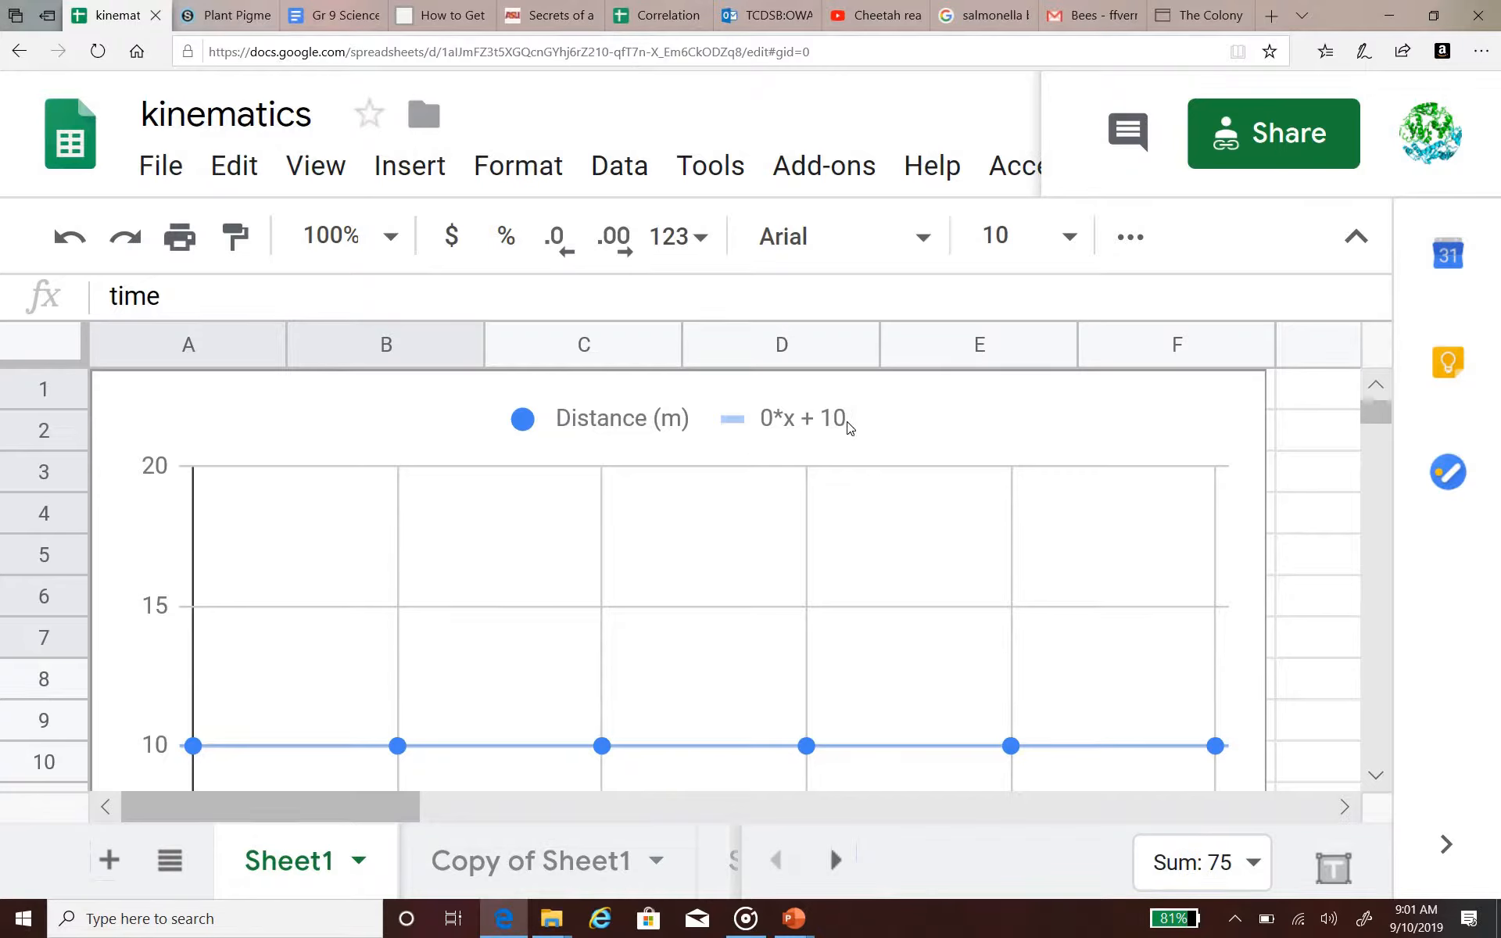
pyautogui.hotkey('ctrl', '-')
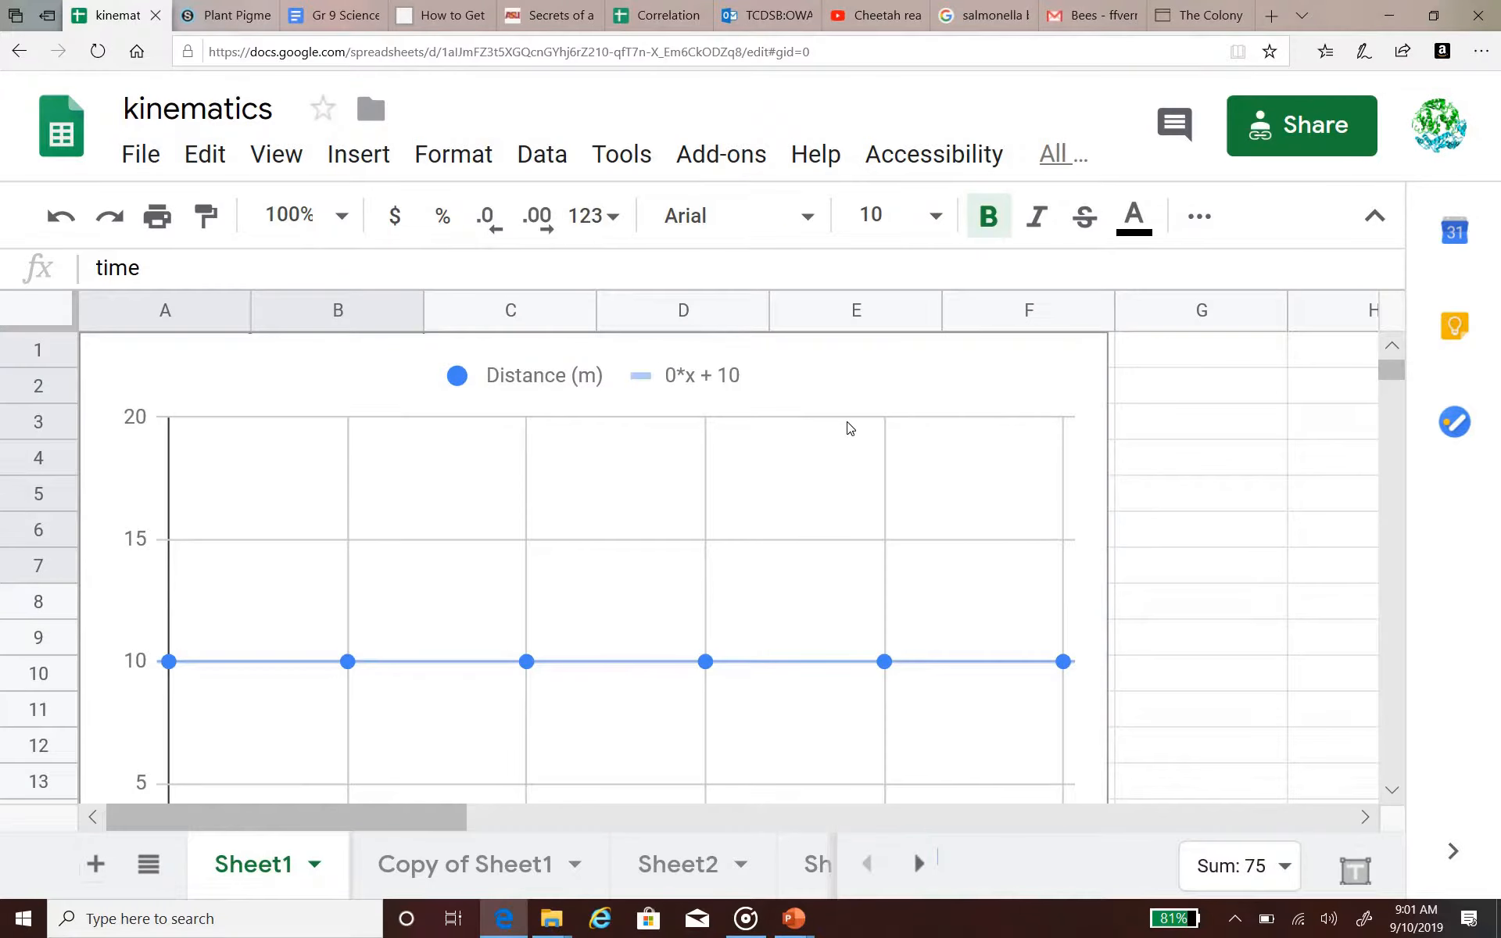
pyautogui.hotkey('ctrl', '-')
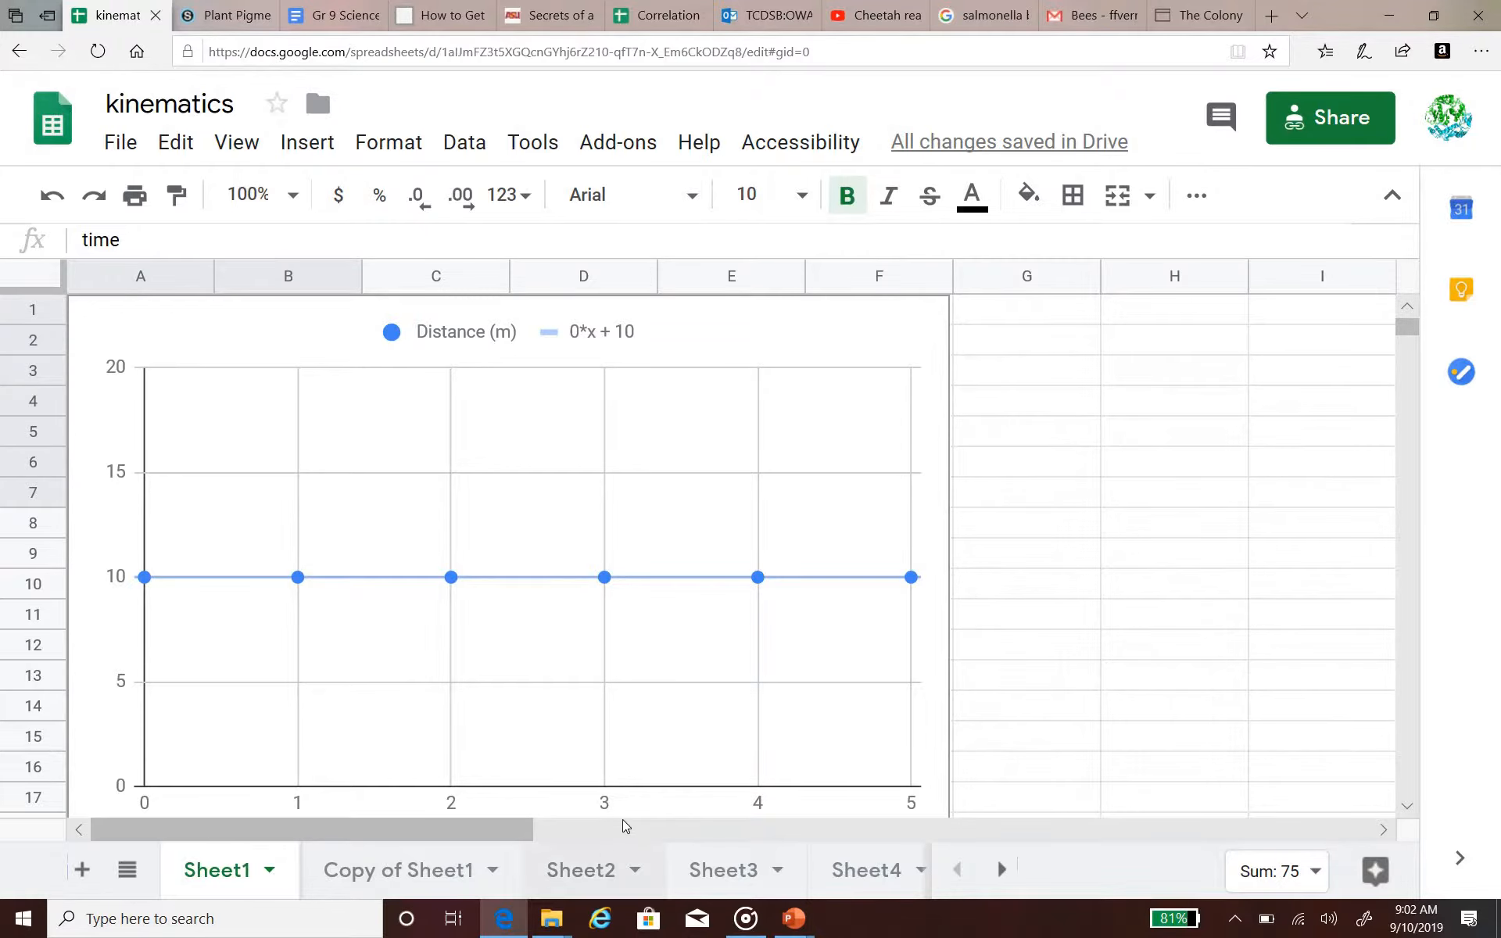
pyautogui.scroll(-2, 439, 717)
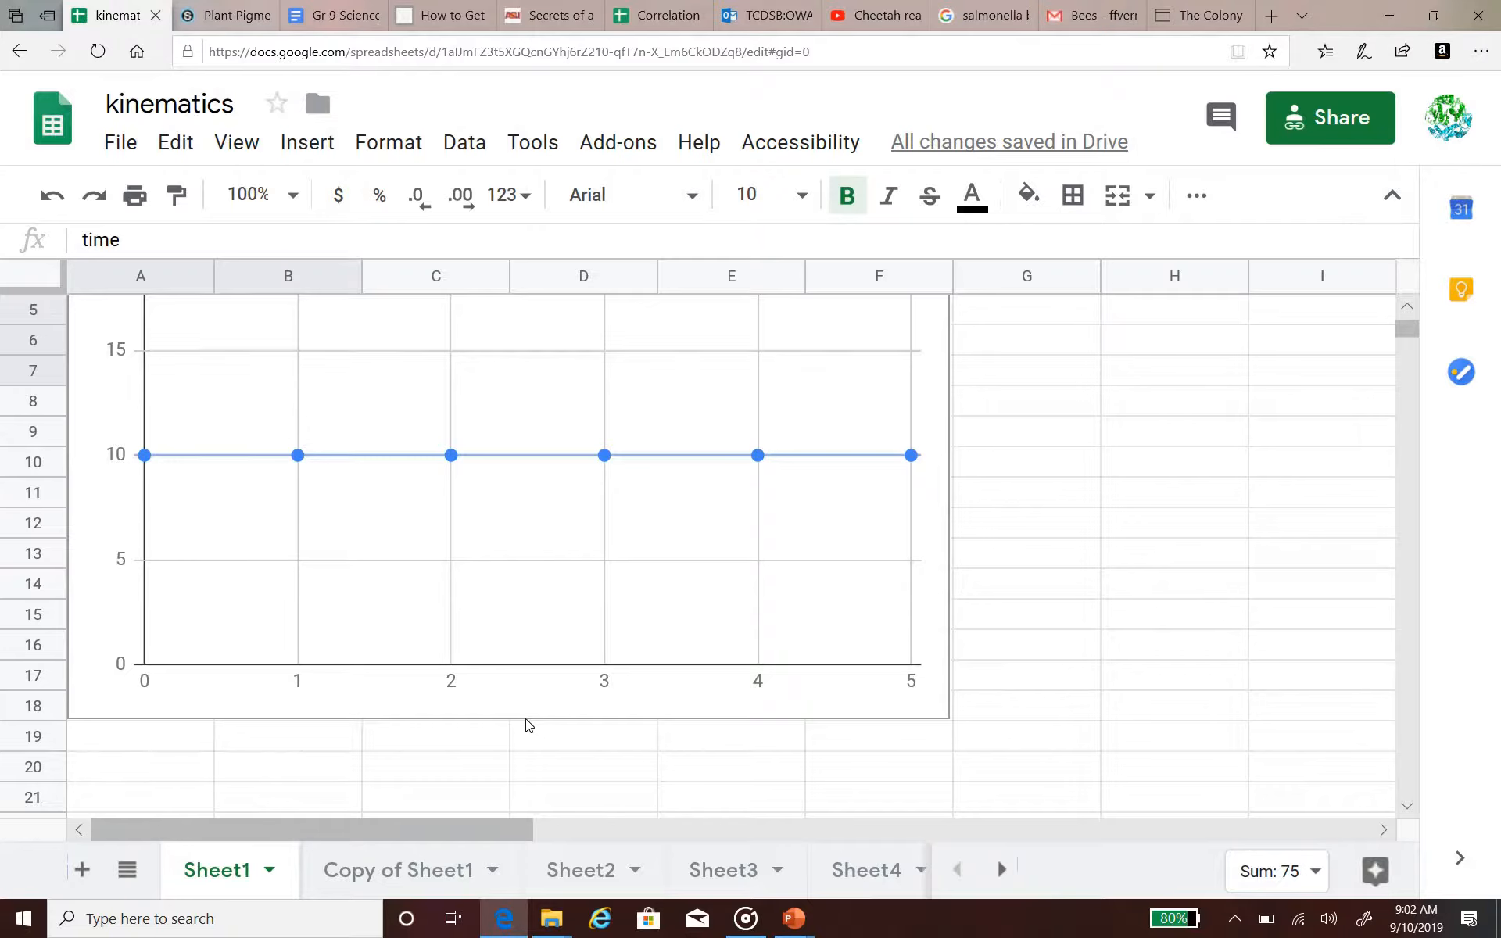
# - Switch to the Copy of Sheet1 sheet and insert a chart from its time and distance data in A1:B7
pyautogui.click(361, 870)
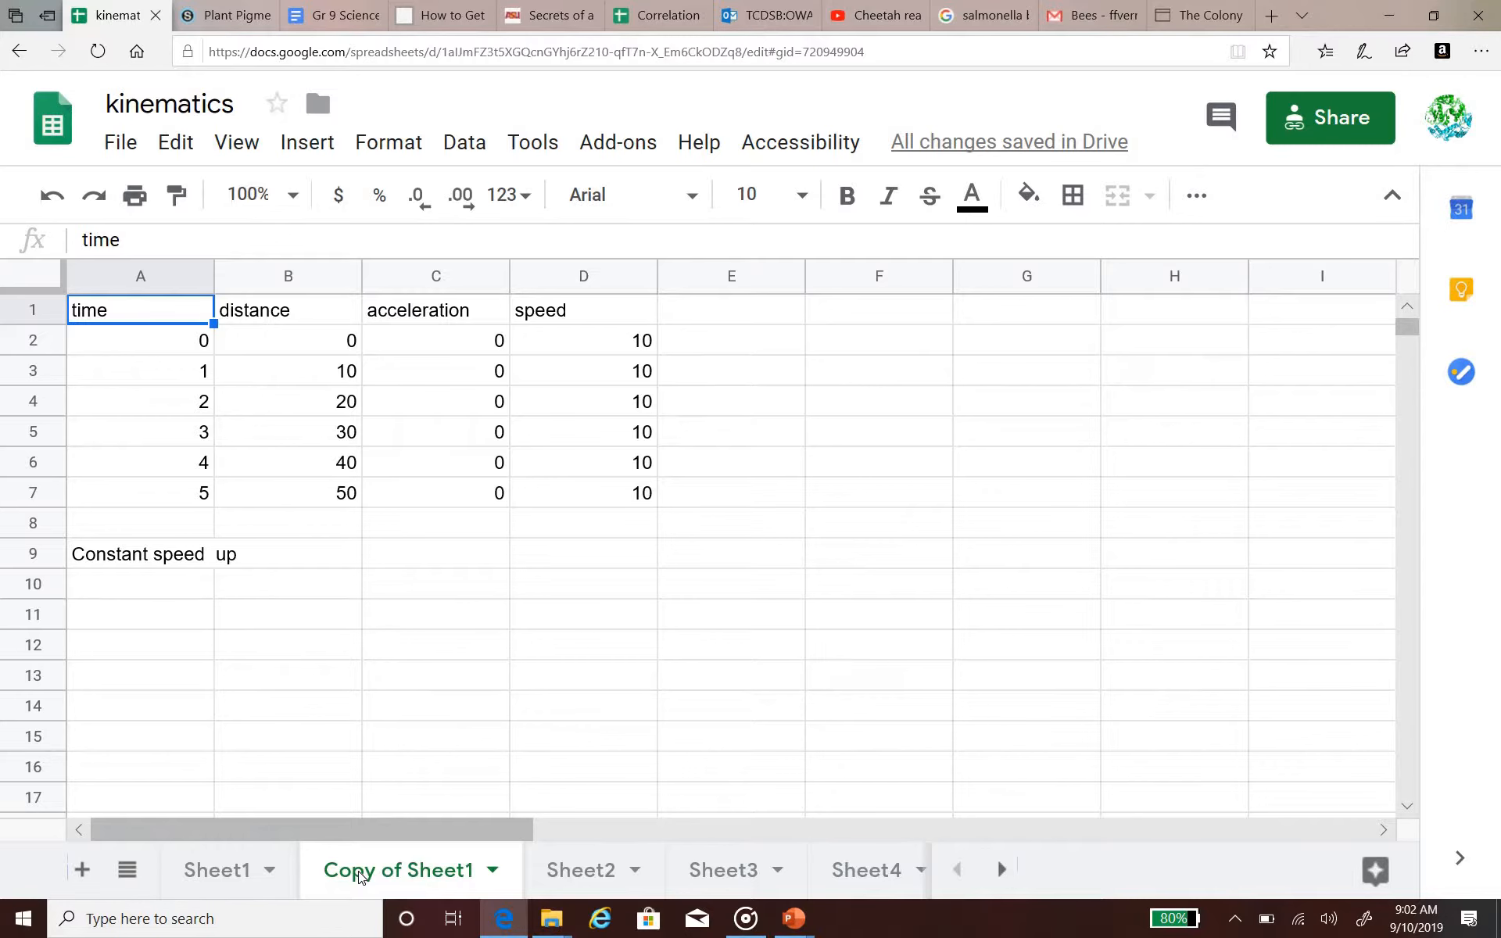
pyautogui.hotkey('ctrl', '+')
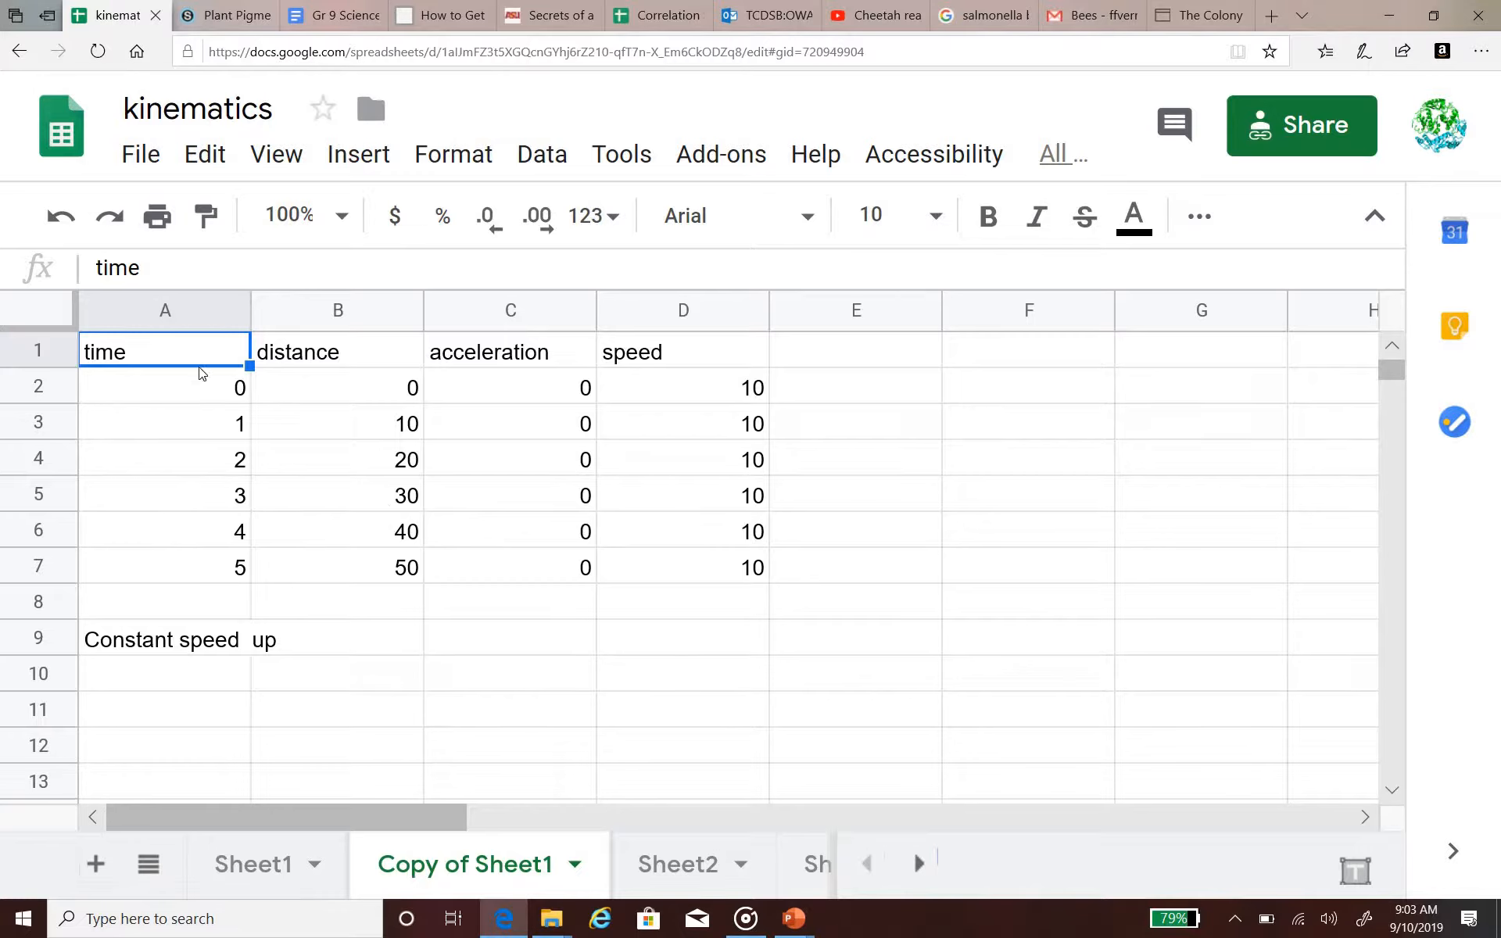
pyautogui.moveTo(201, 349); pyautogui.dragTo(382, 585)
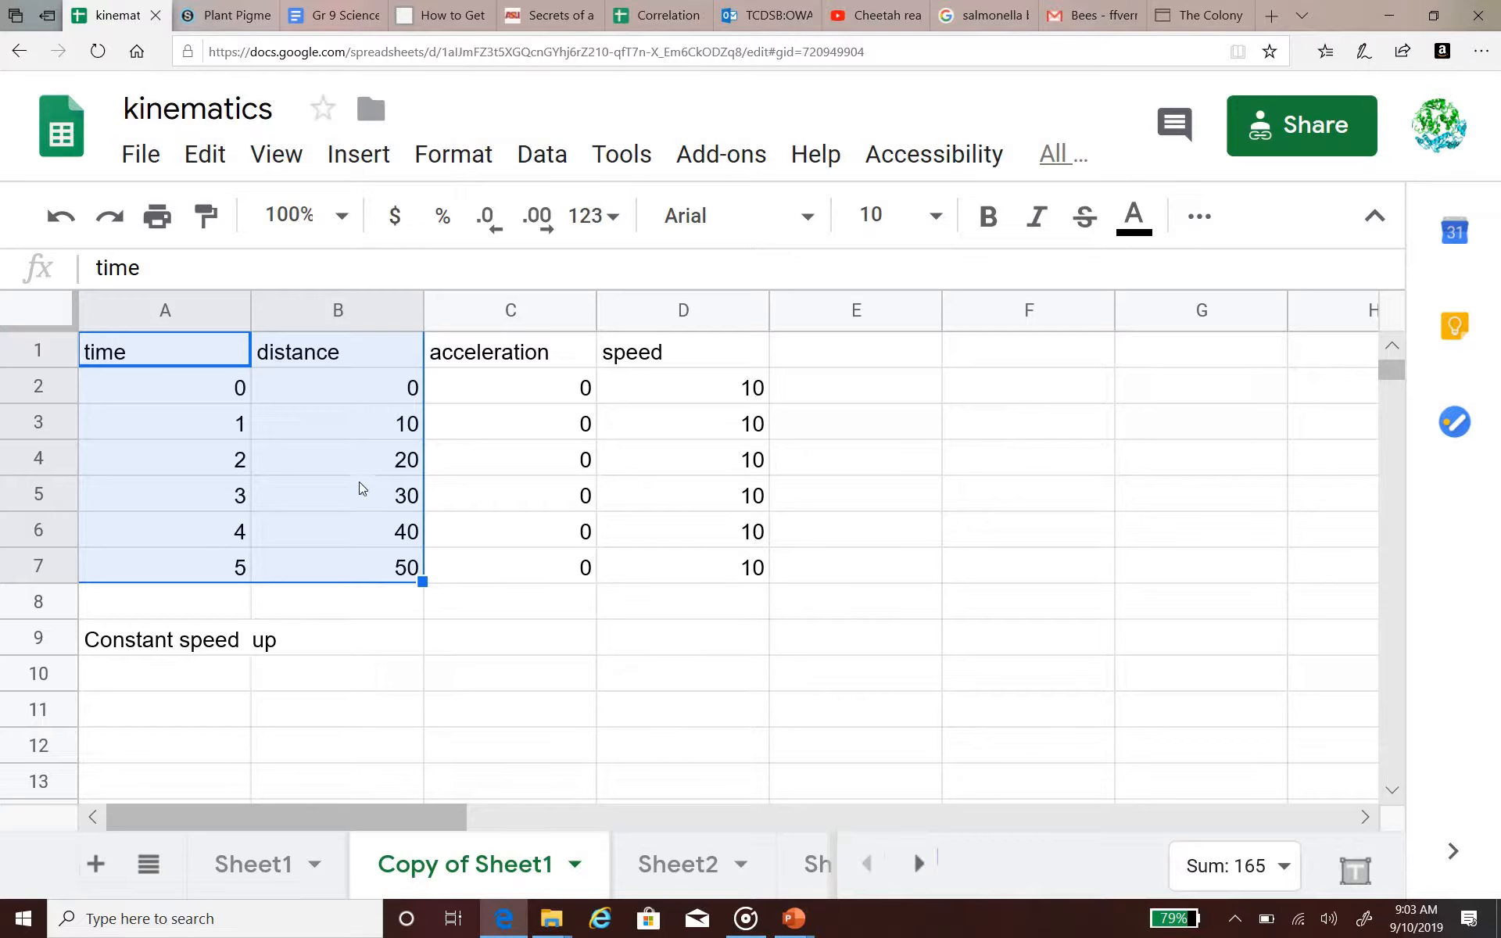
pyautogui.click(364, 159)
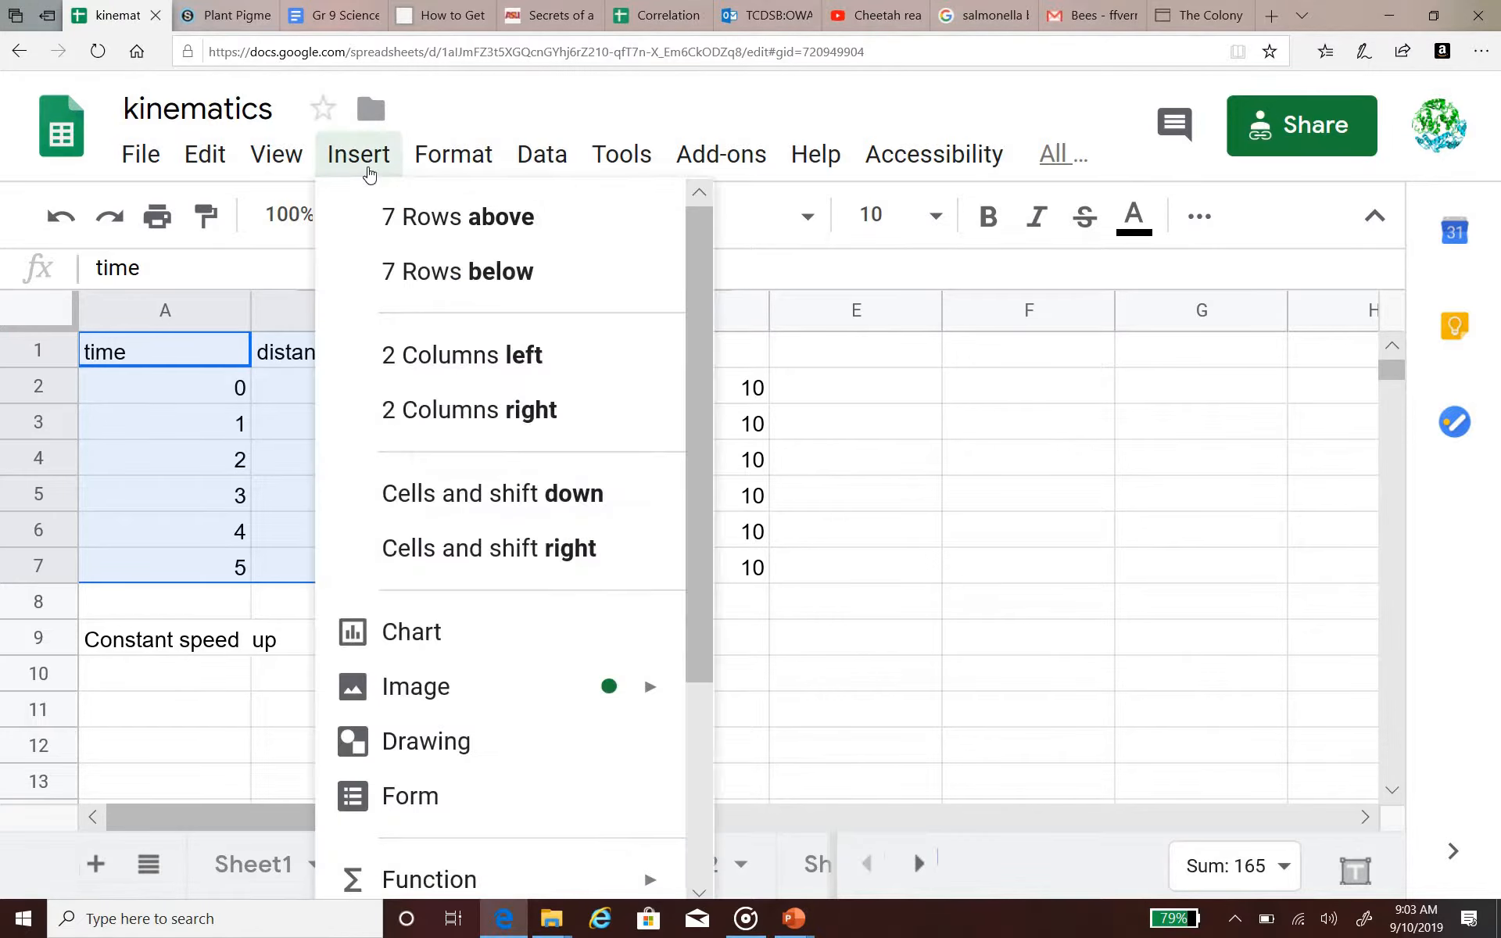
pyautogui.click(394, 637)
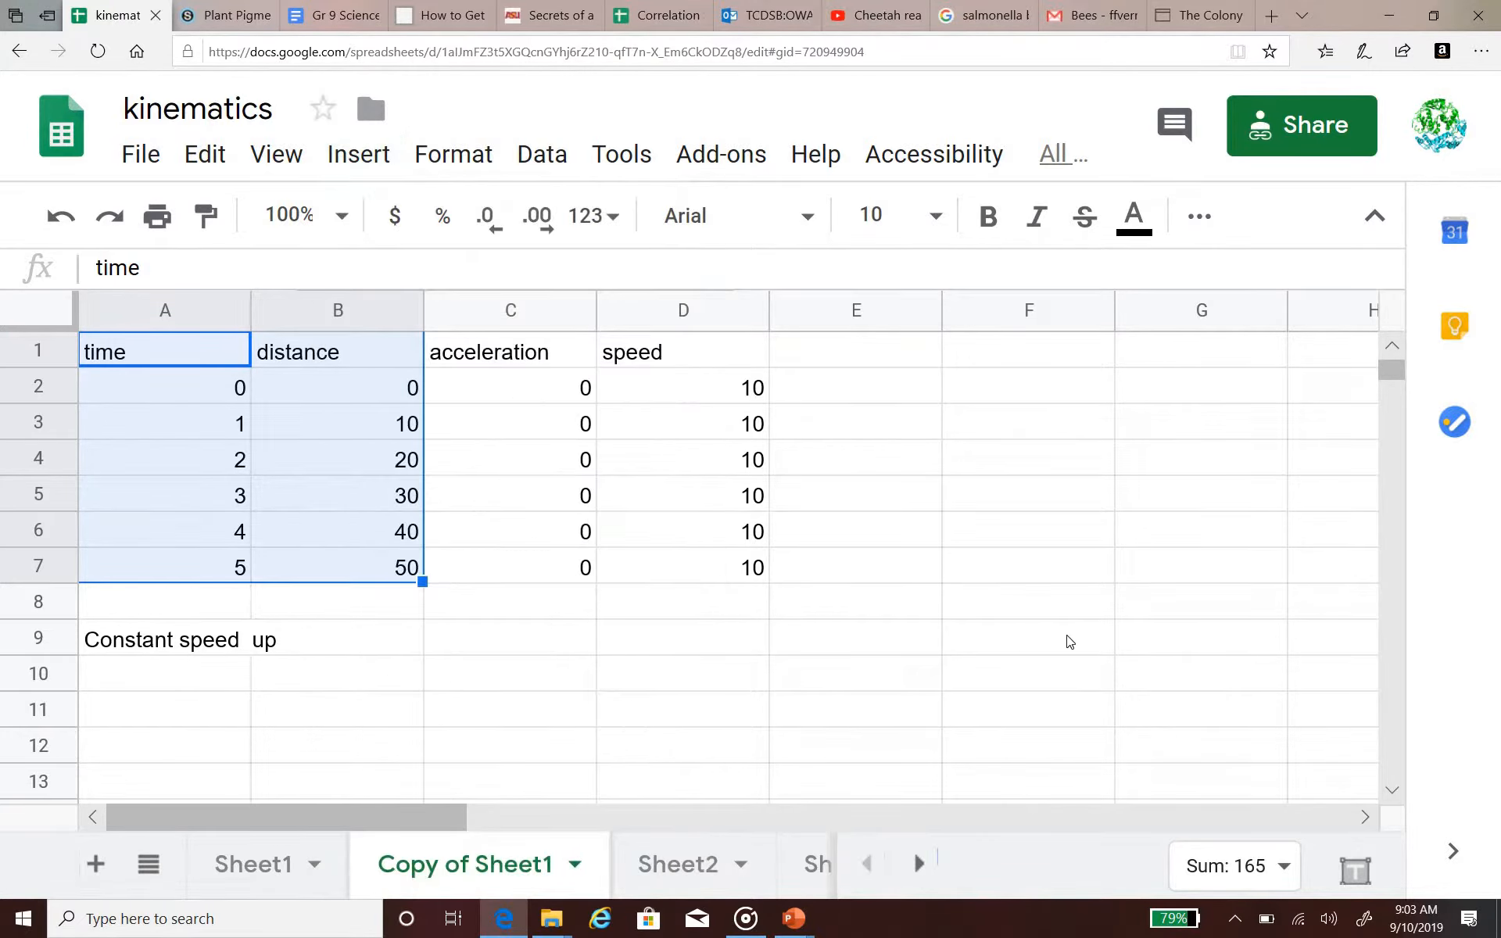
# - Change the new distance vs. time chart to a scatter chart and close the chart editor
pyautogui.scroll(5, 1326, 423)
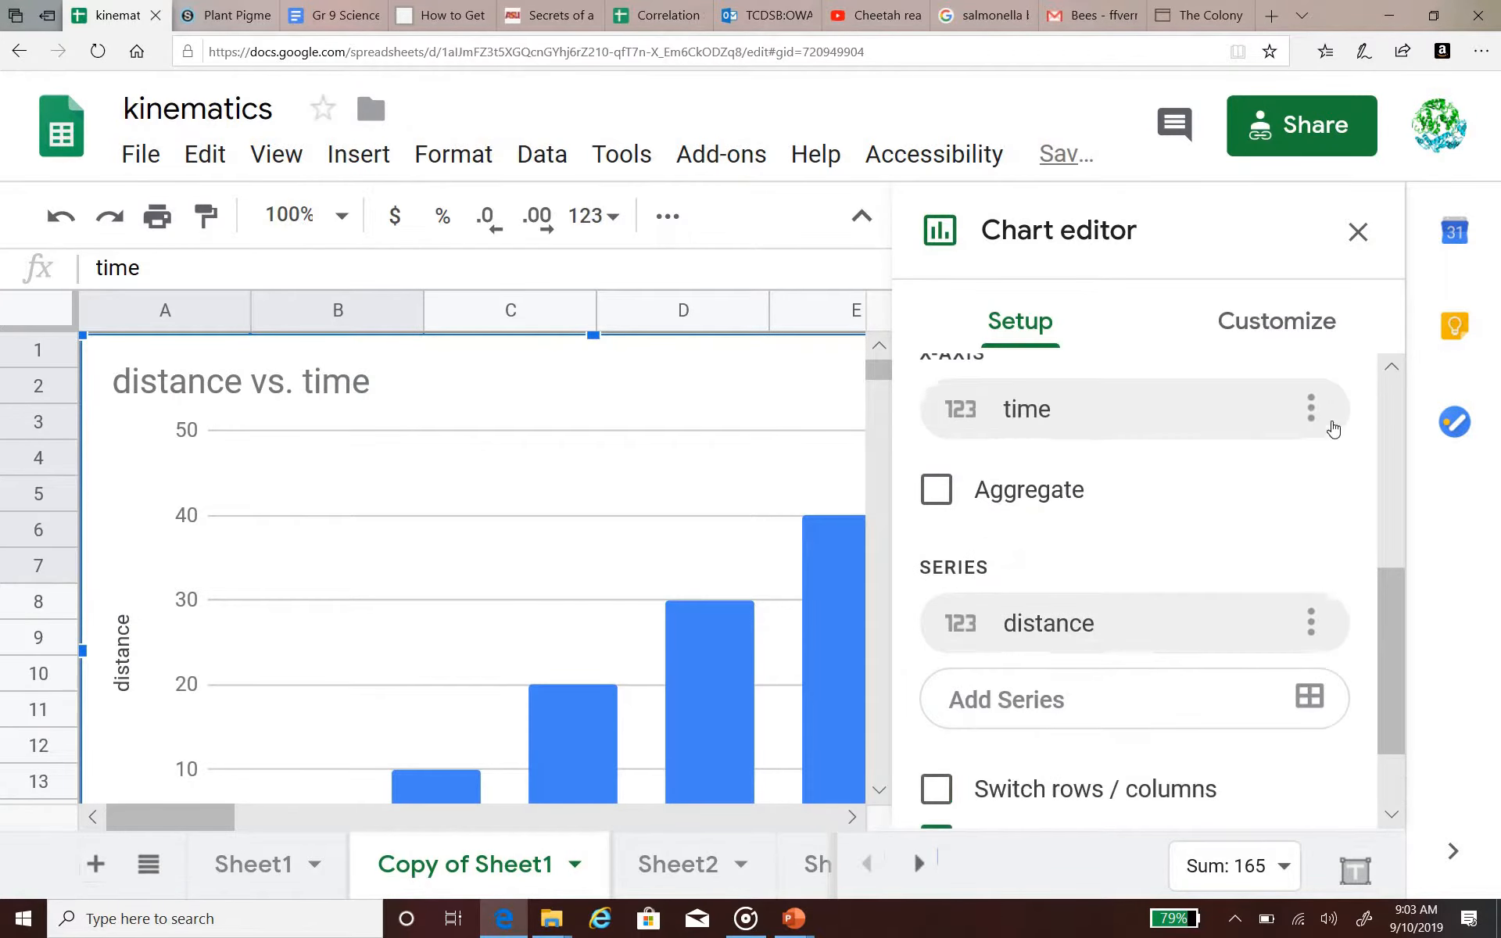
pyautogui.click(1319, 461)
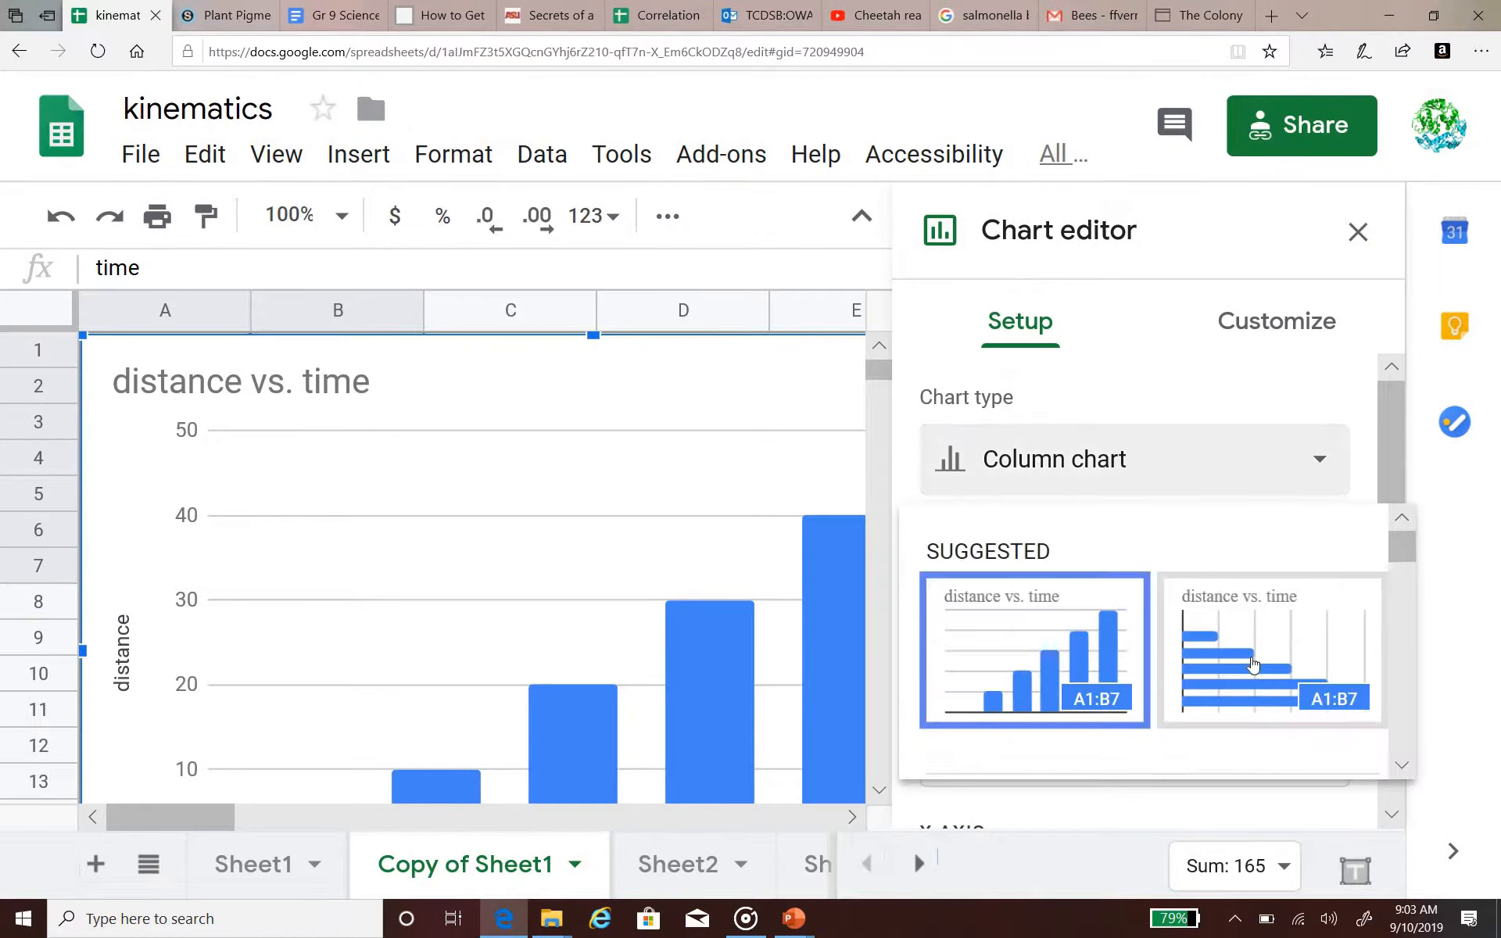
pyautogui.scroll(-5, 1243, 657)
pyautogui.scroll(-10, 1147, 678)
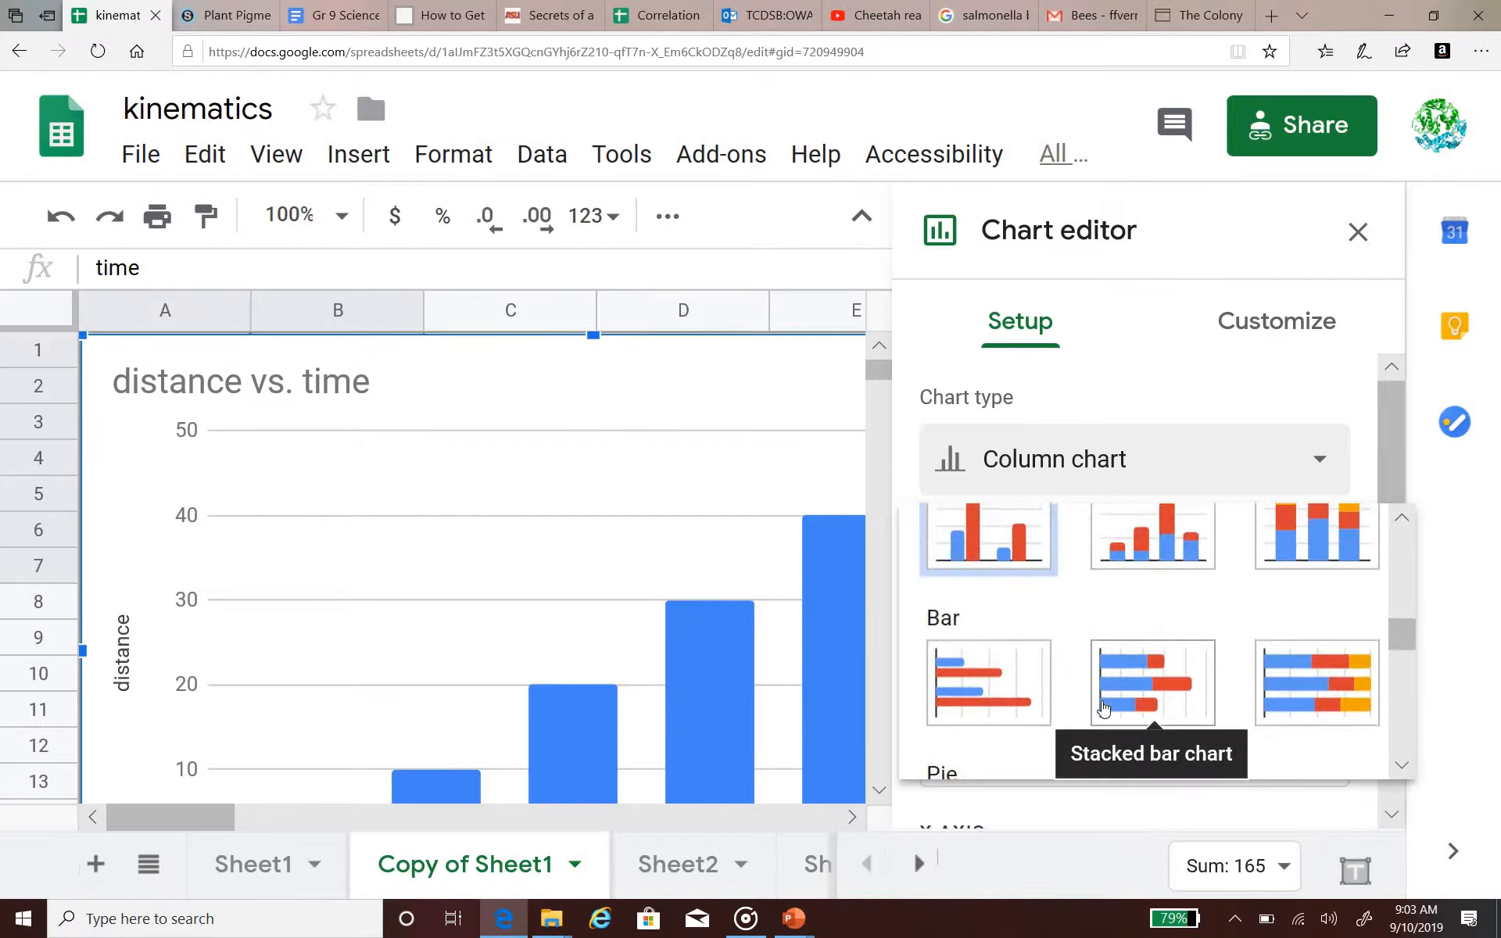
pyautogui.click(984, 665)
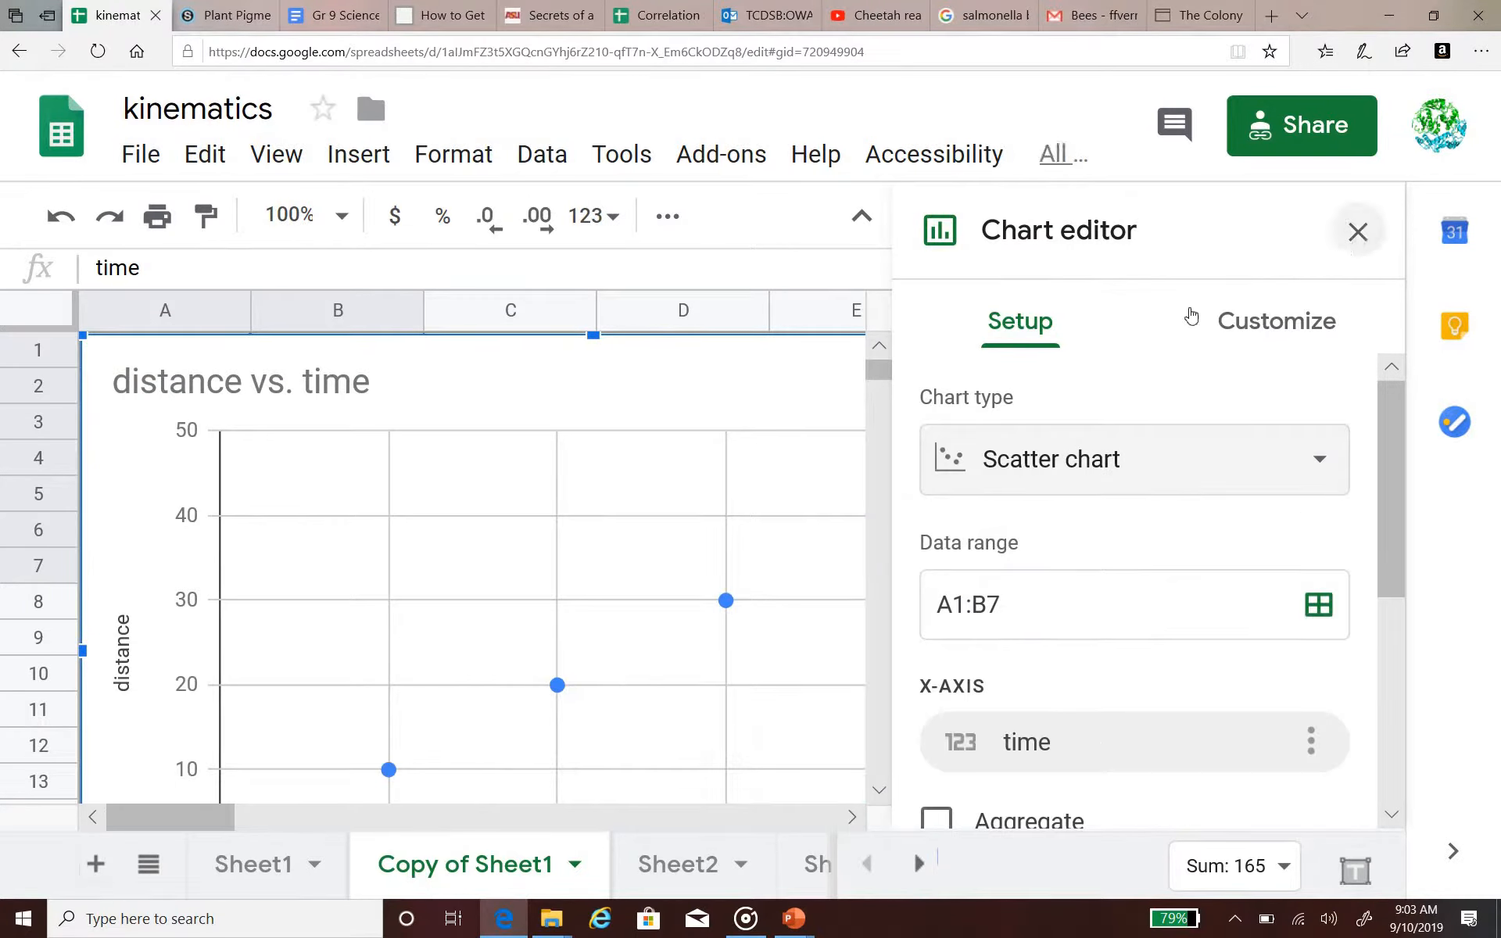
pyautogui.click(1277, 321)
pyautogui.click(1357, 231)
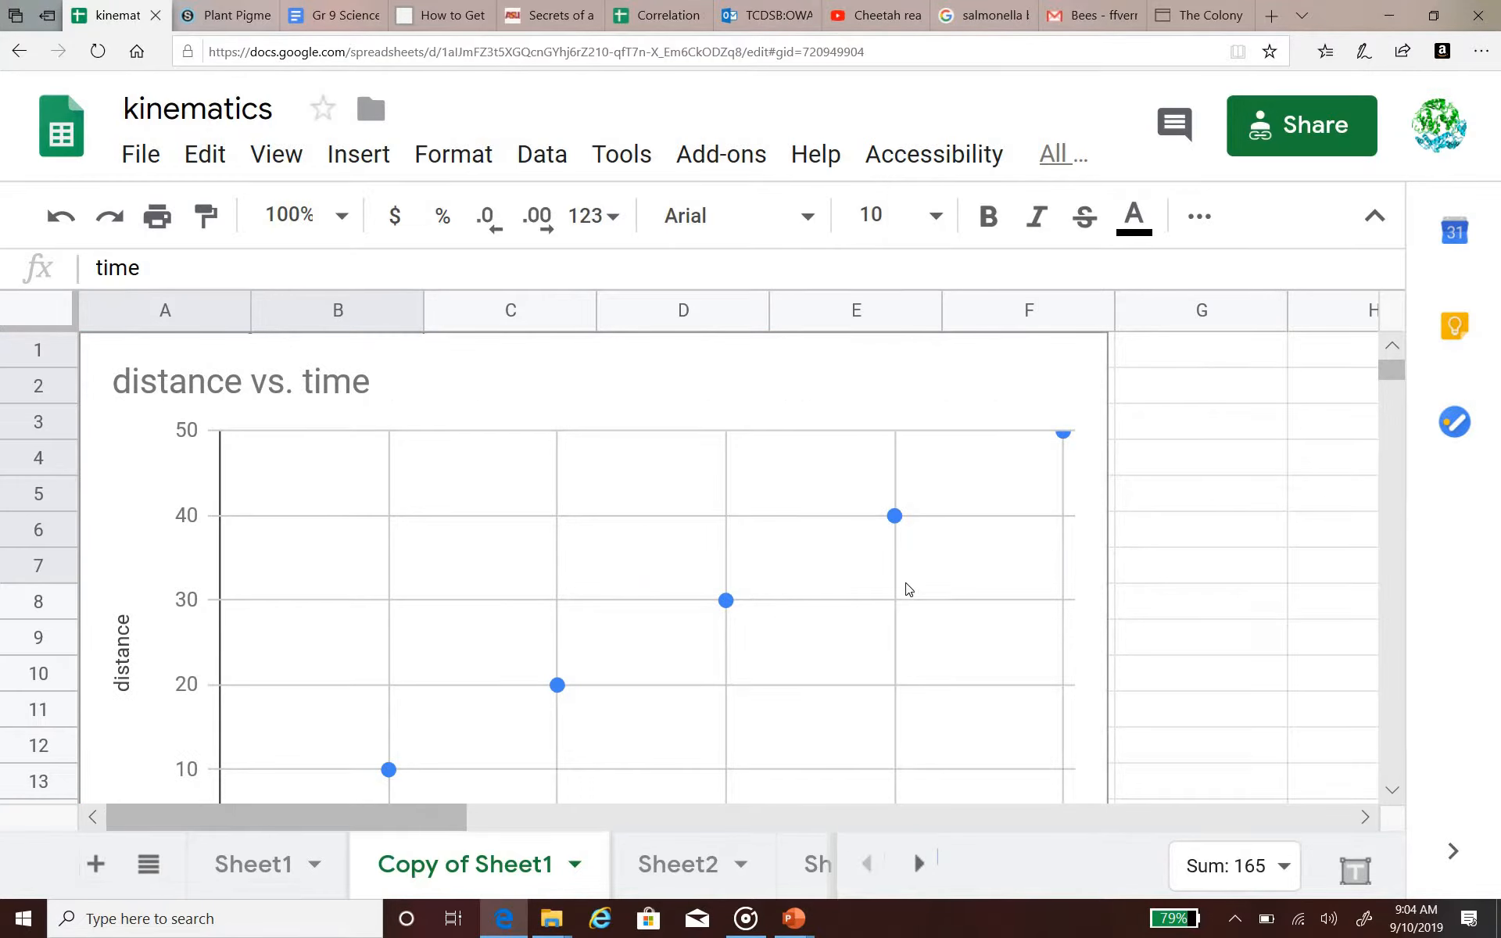
# - Add a trendline to the distance series of the scatter chart on Copy of Sheet1
pyautogui.hotkey('ctrl', '-')
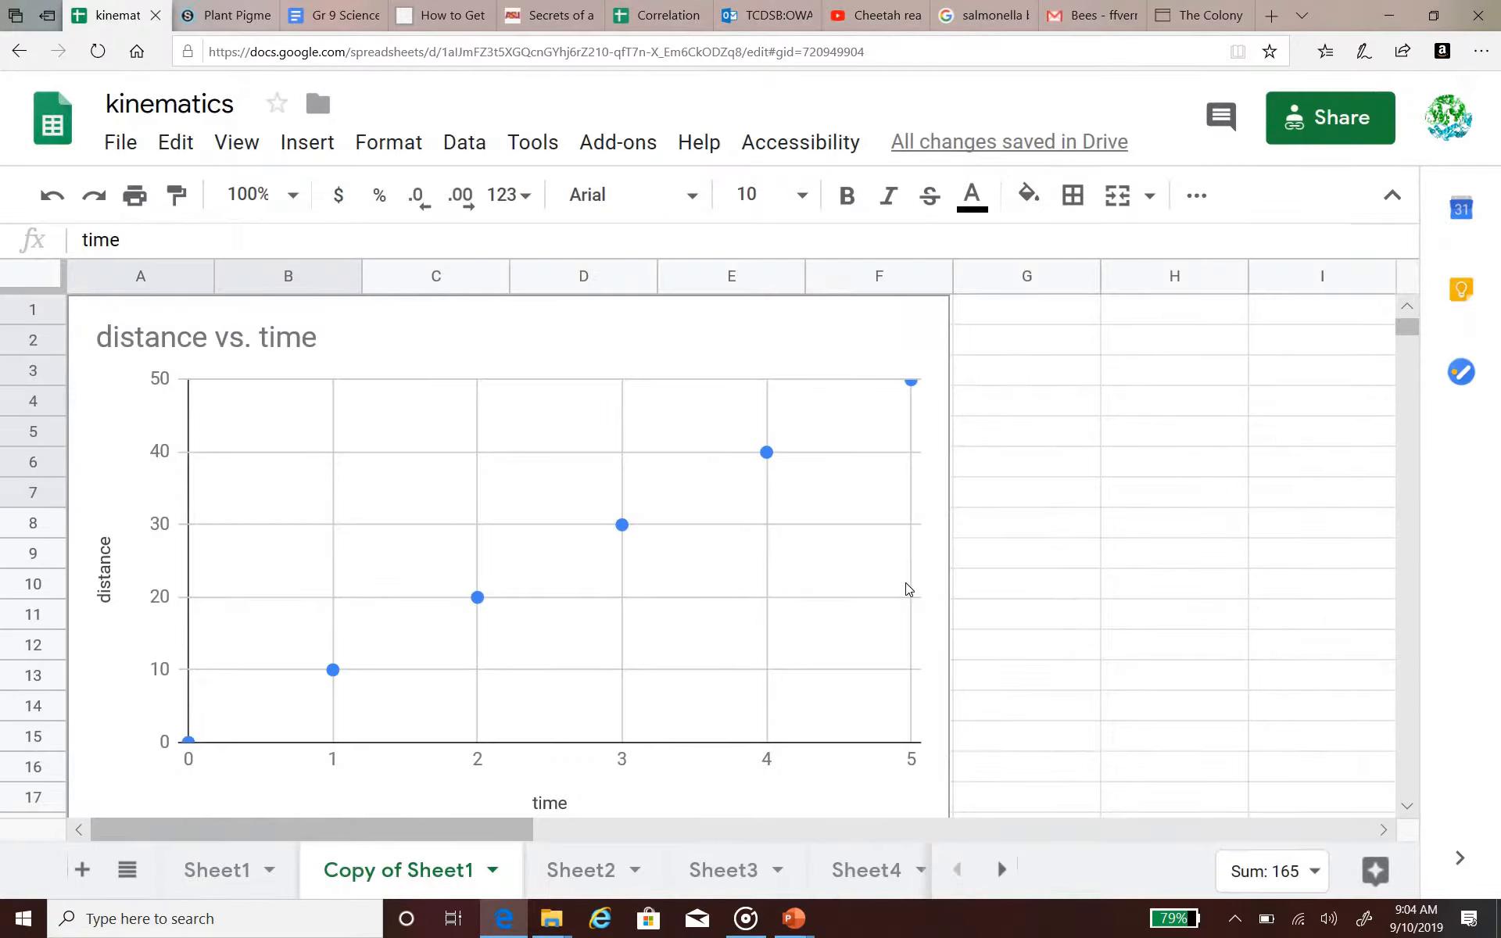
pyautogui.click(771, 457)
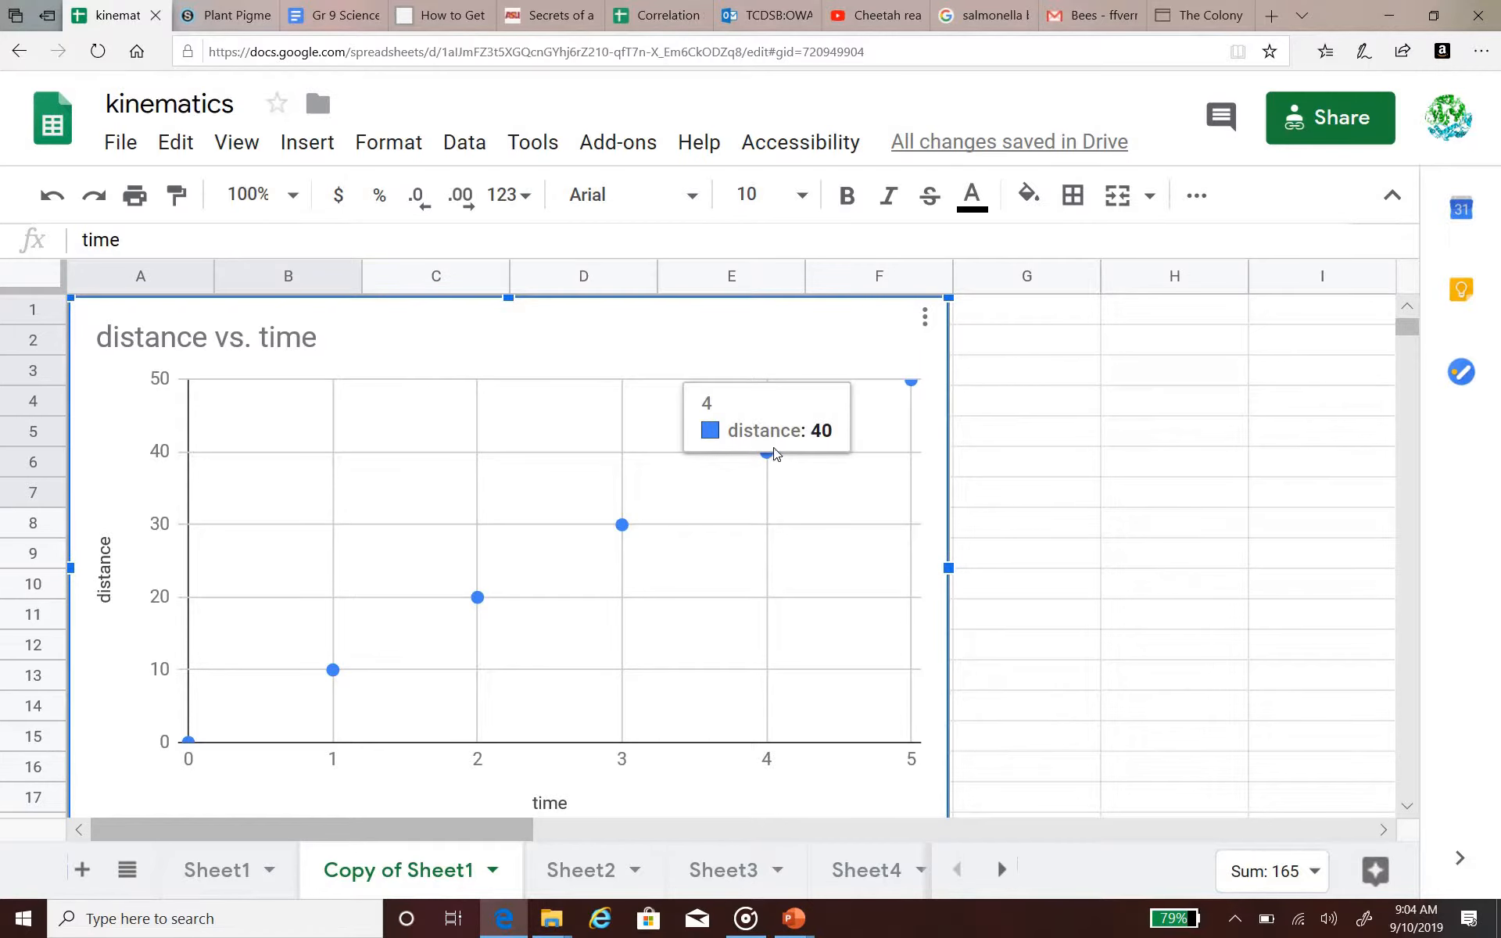
pyautogui.doubleClick(773, 456)
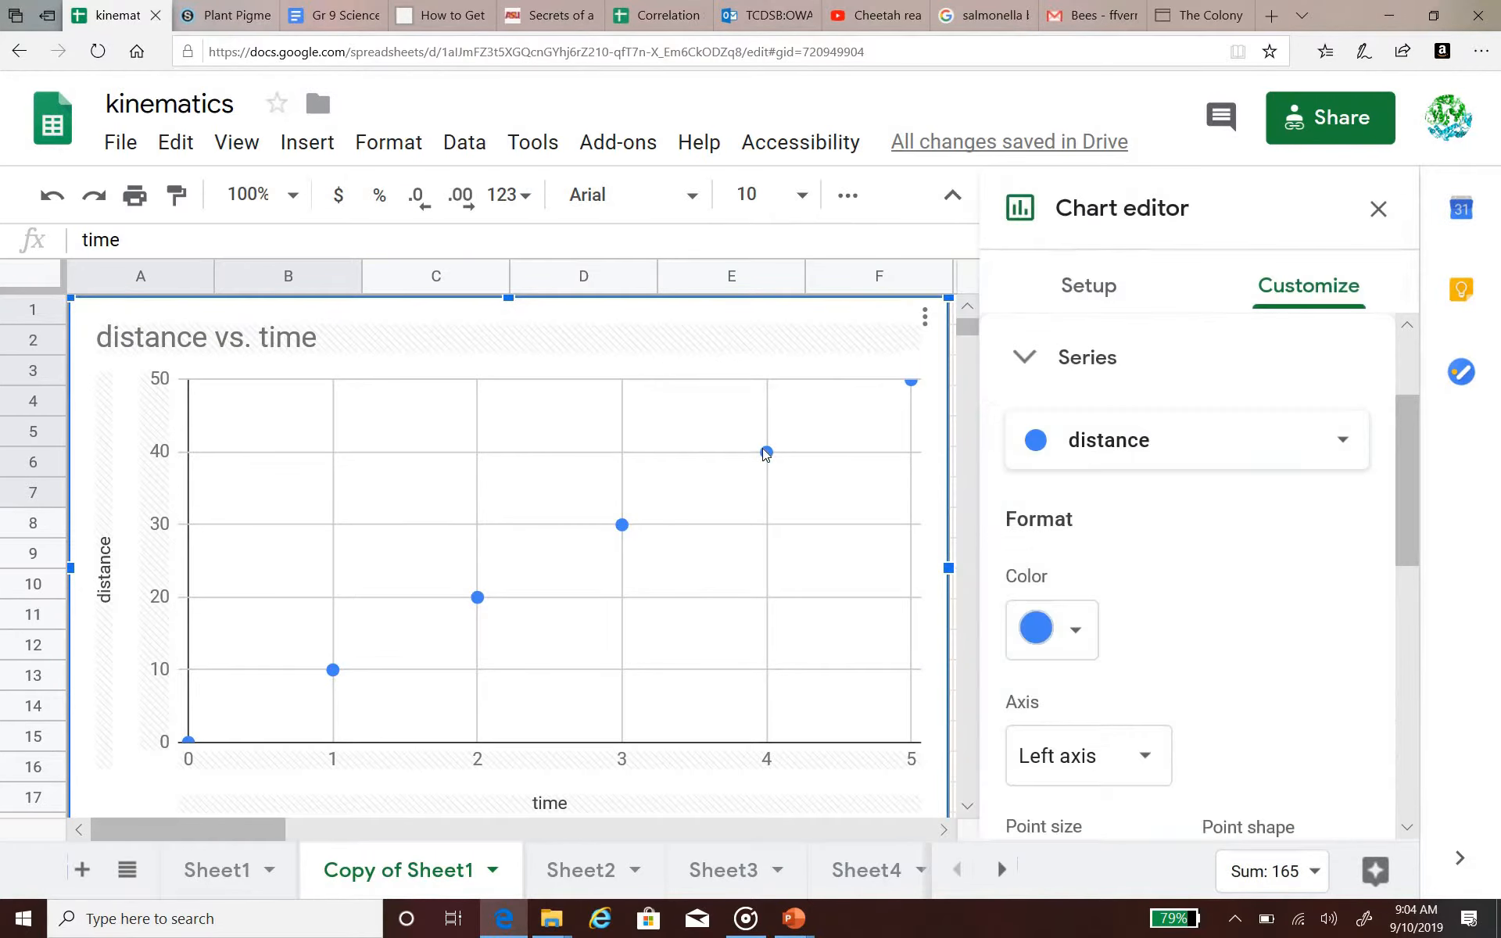
pyautogui.scroll(-6, 1189, 503)
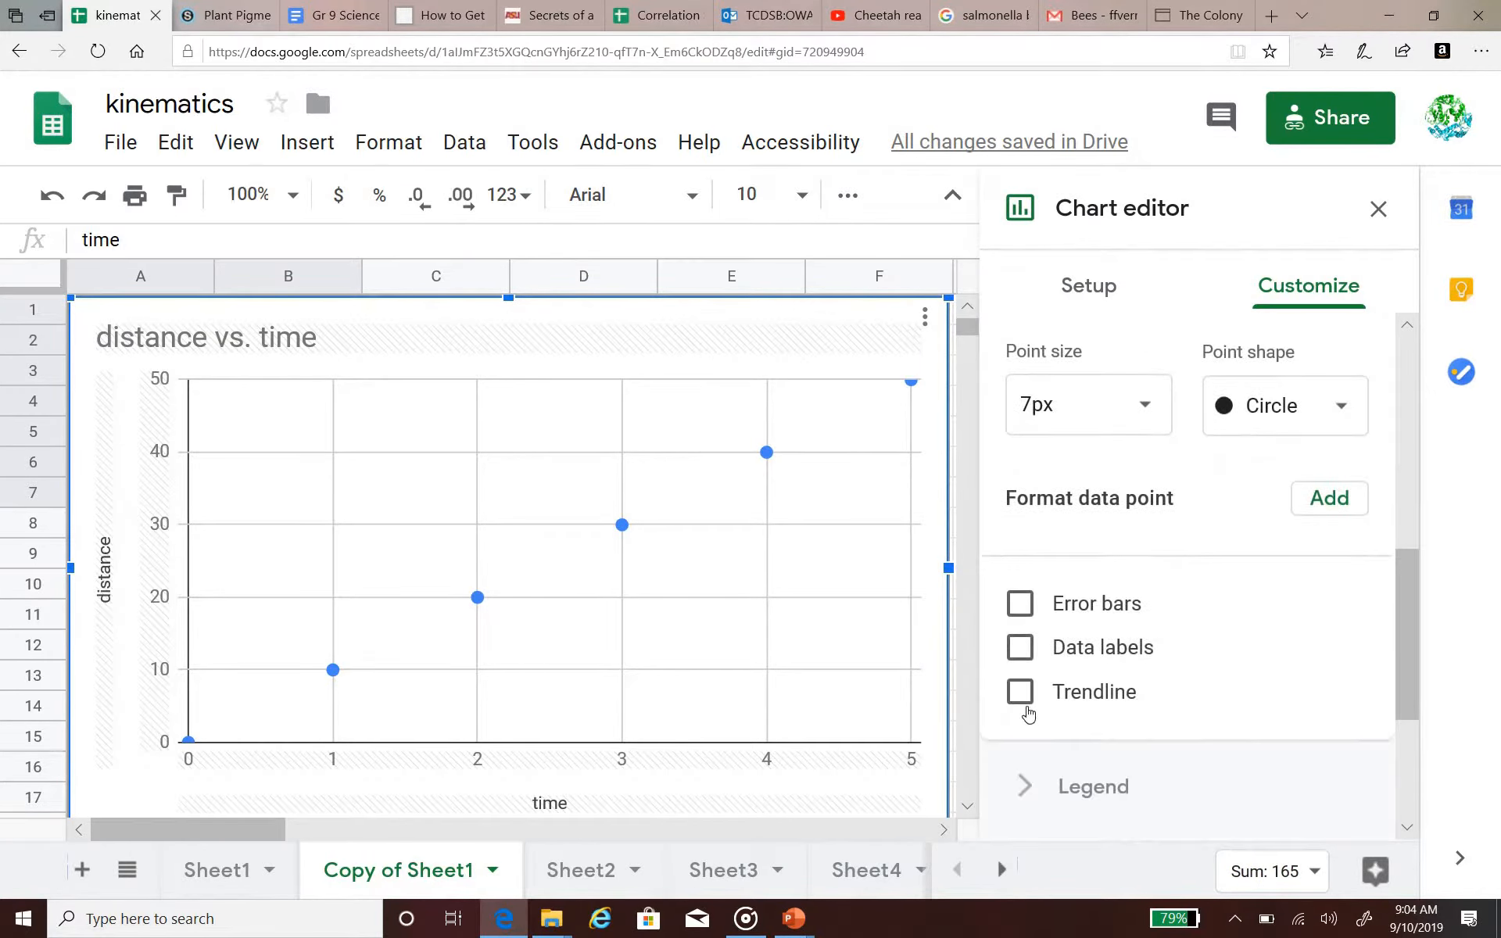
pyautogui.click(1021, 693)
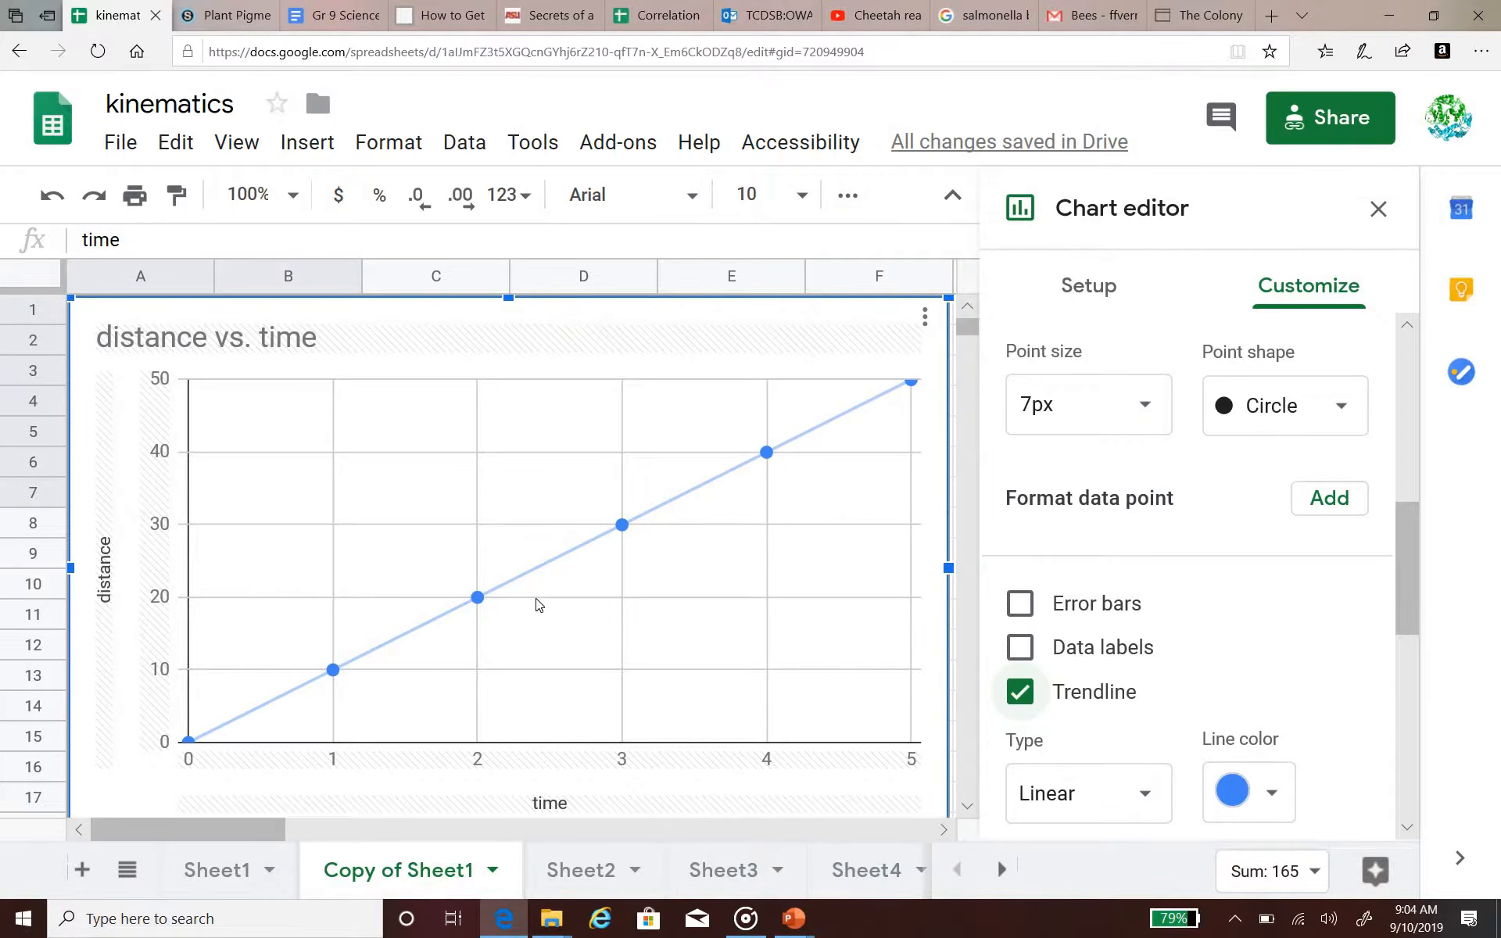
# - Label the distance trendline with its equation and close the chart editor
pyautogui.scroll(-5, 1396, 684)
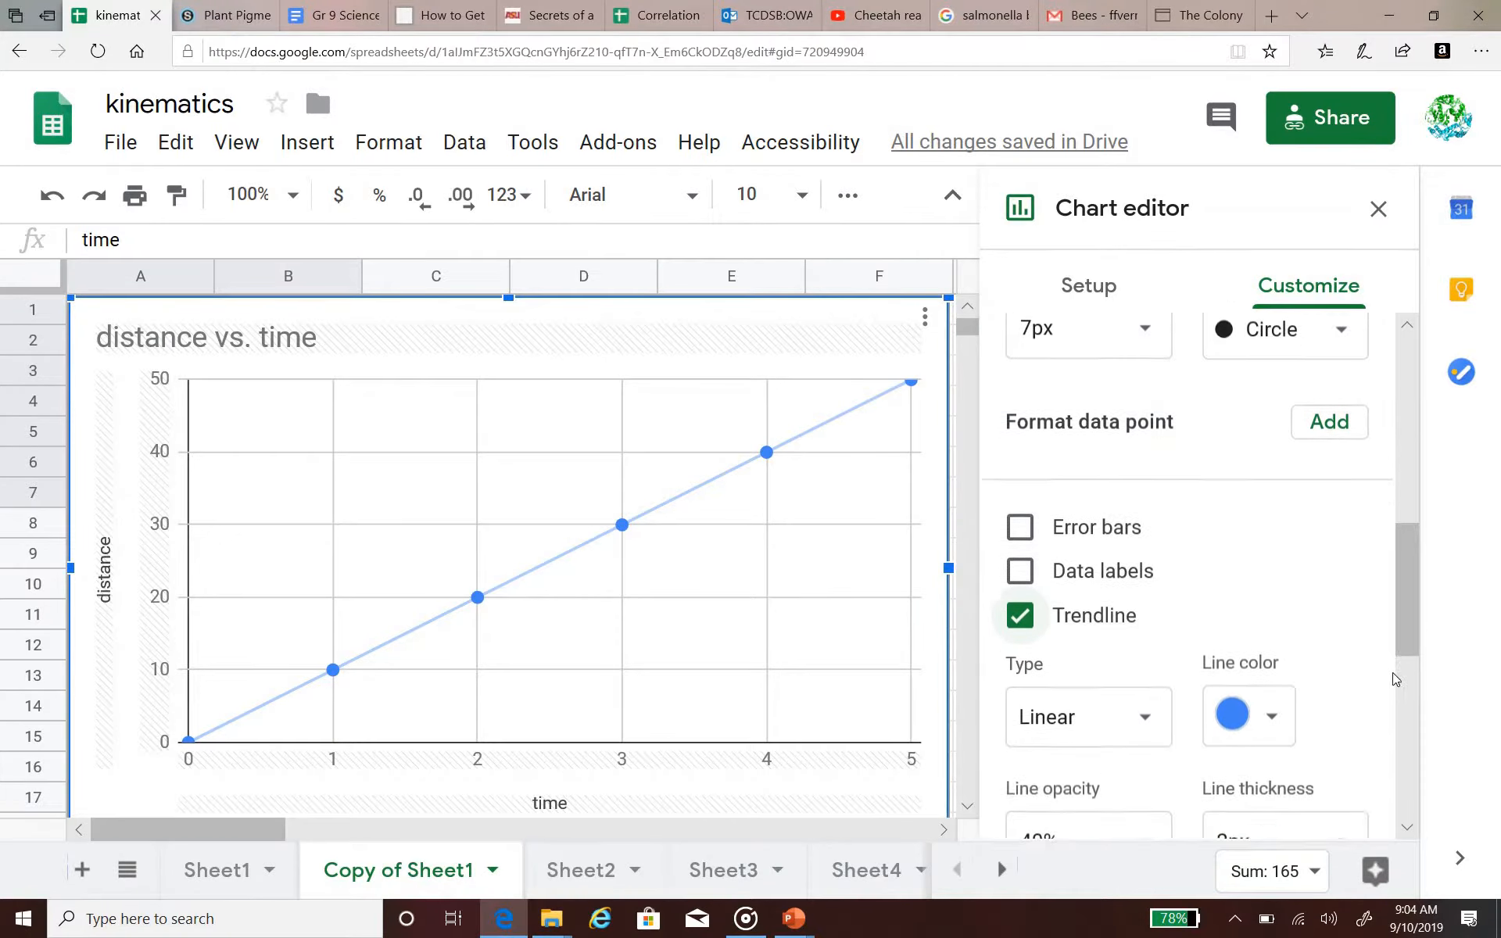
pyautogui.click(1340, 654)
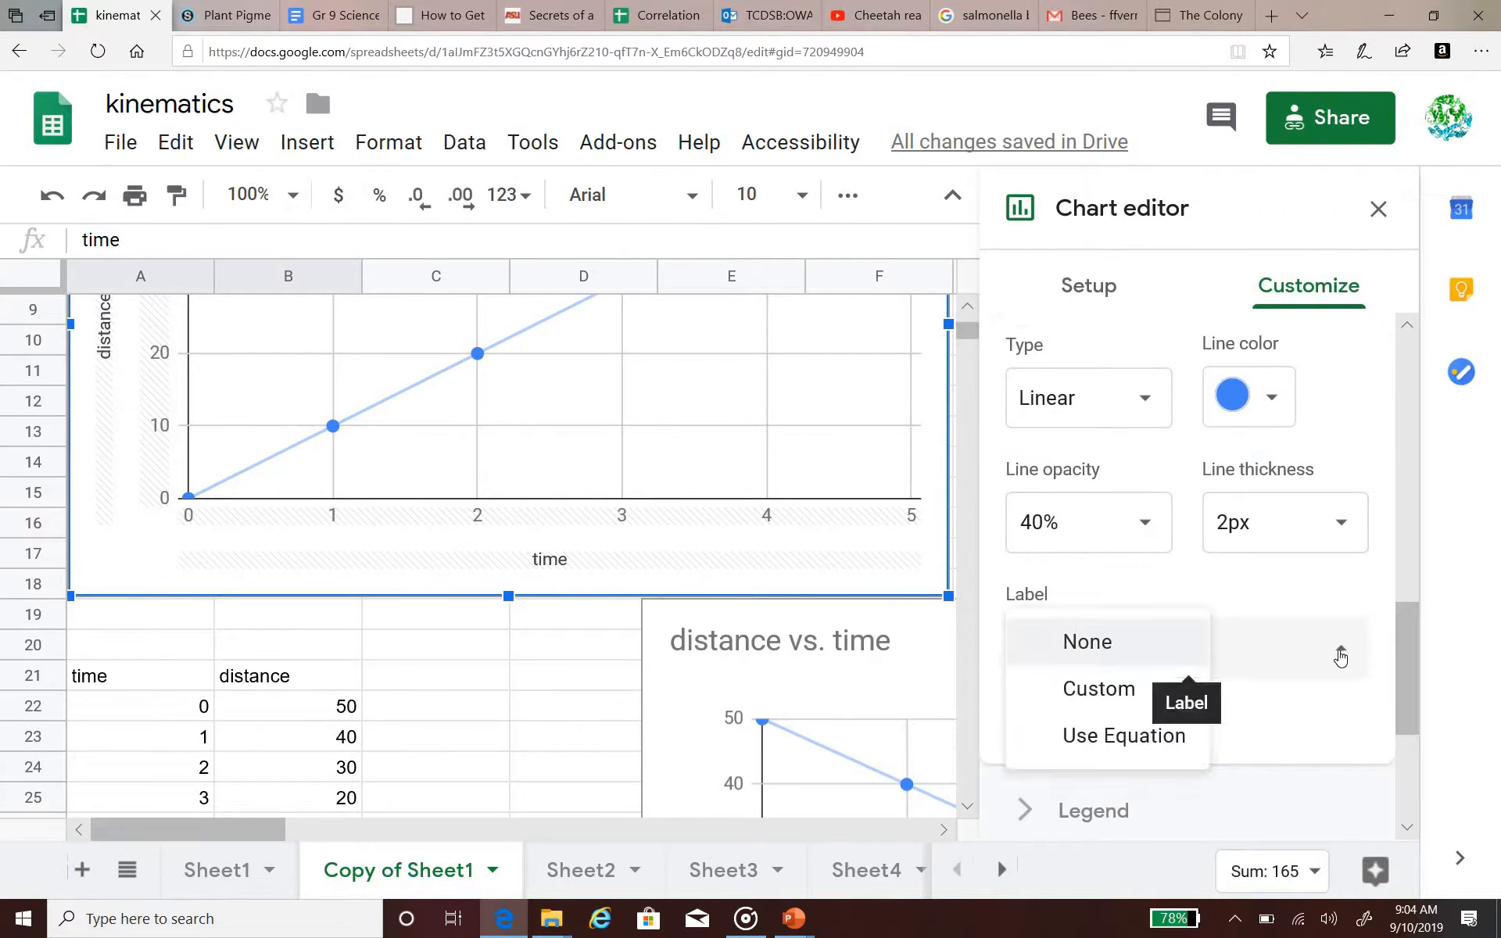
pyautogui.click(1115, 735)
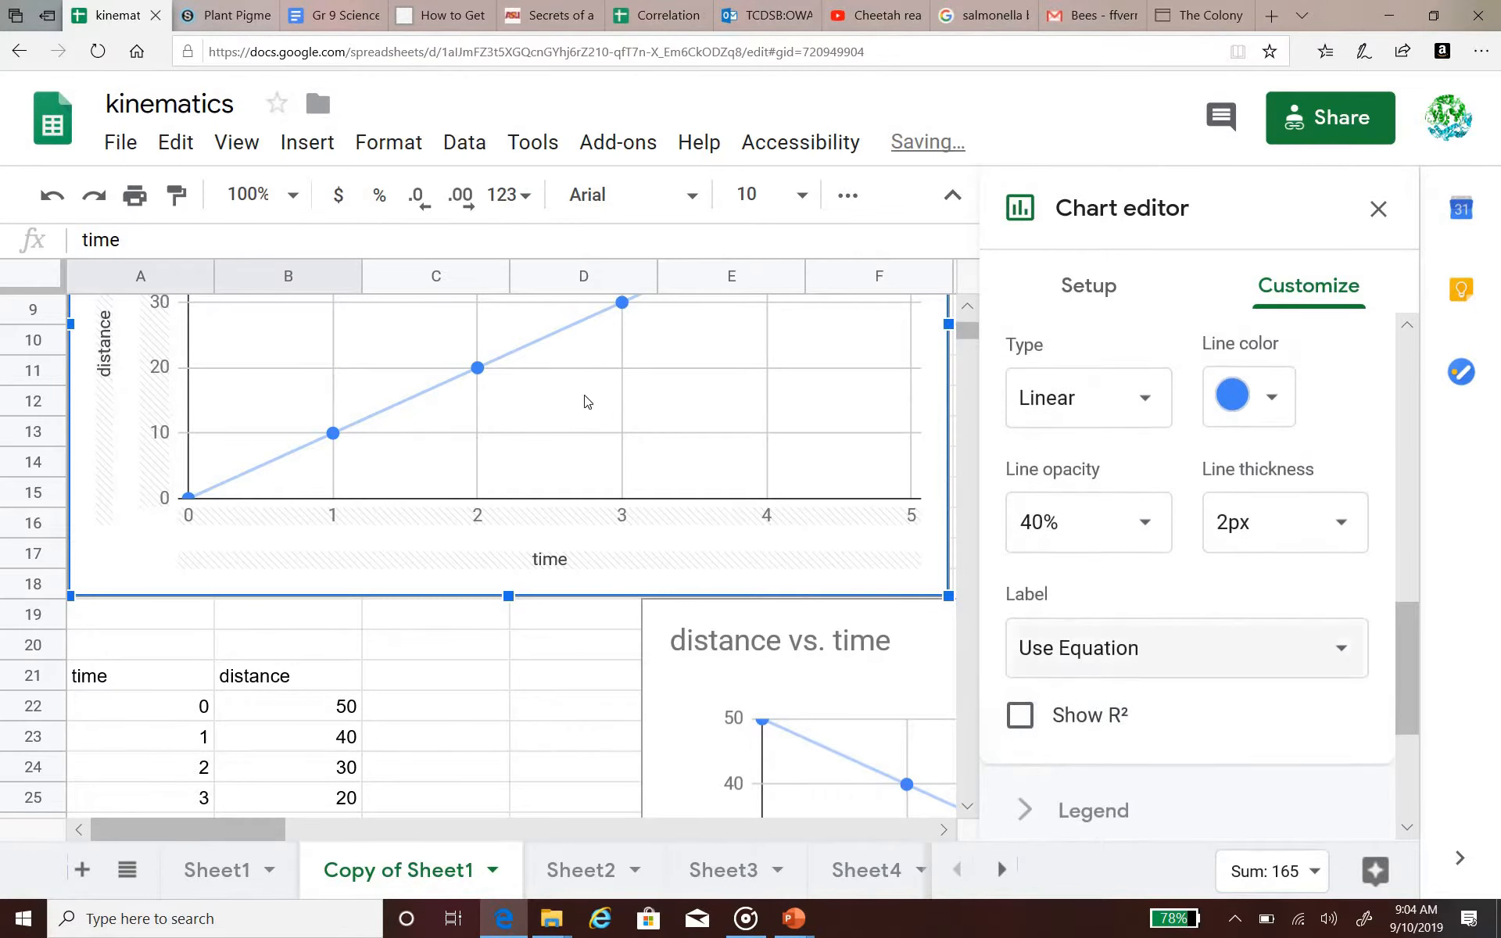
pyautogui.click(757, 501)
pyautogui.click(1385, 215)
pyautogui.scroll(3, 860, 501)
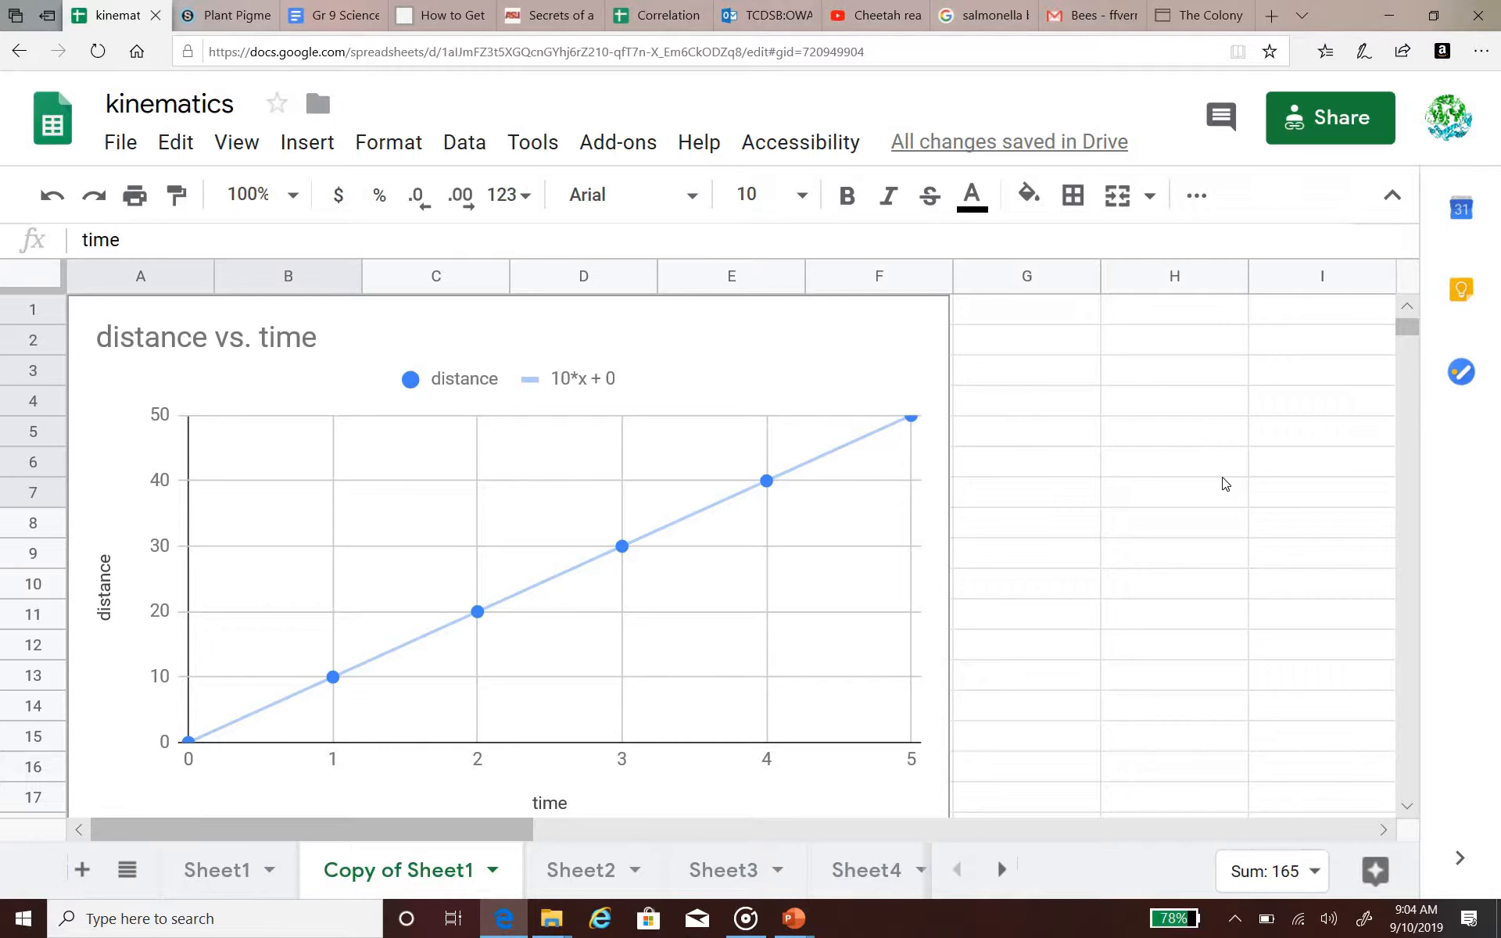
# - Move the distance vs. time chart off columns A and B to uncover the time and distance data
pyautogui.hotkey('ctrl', '+')
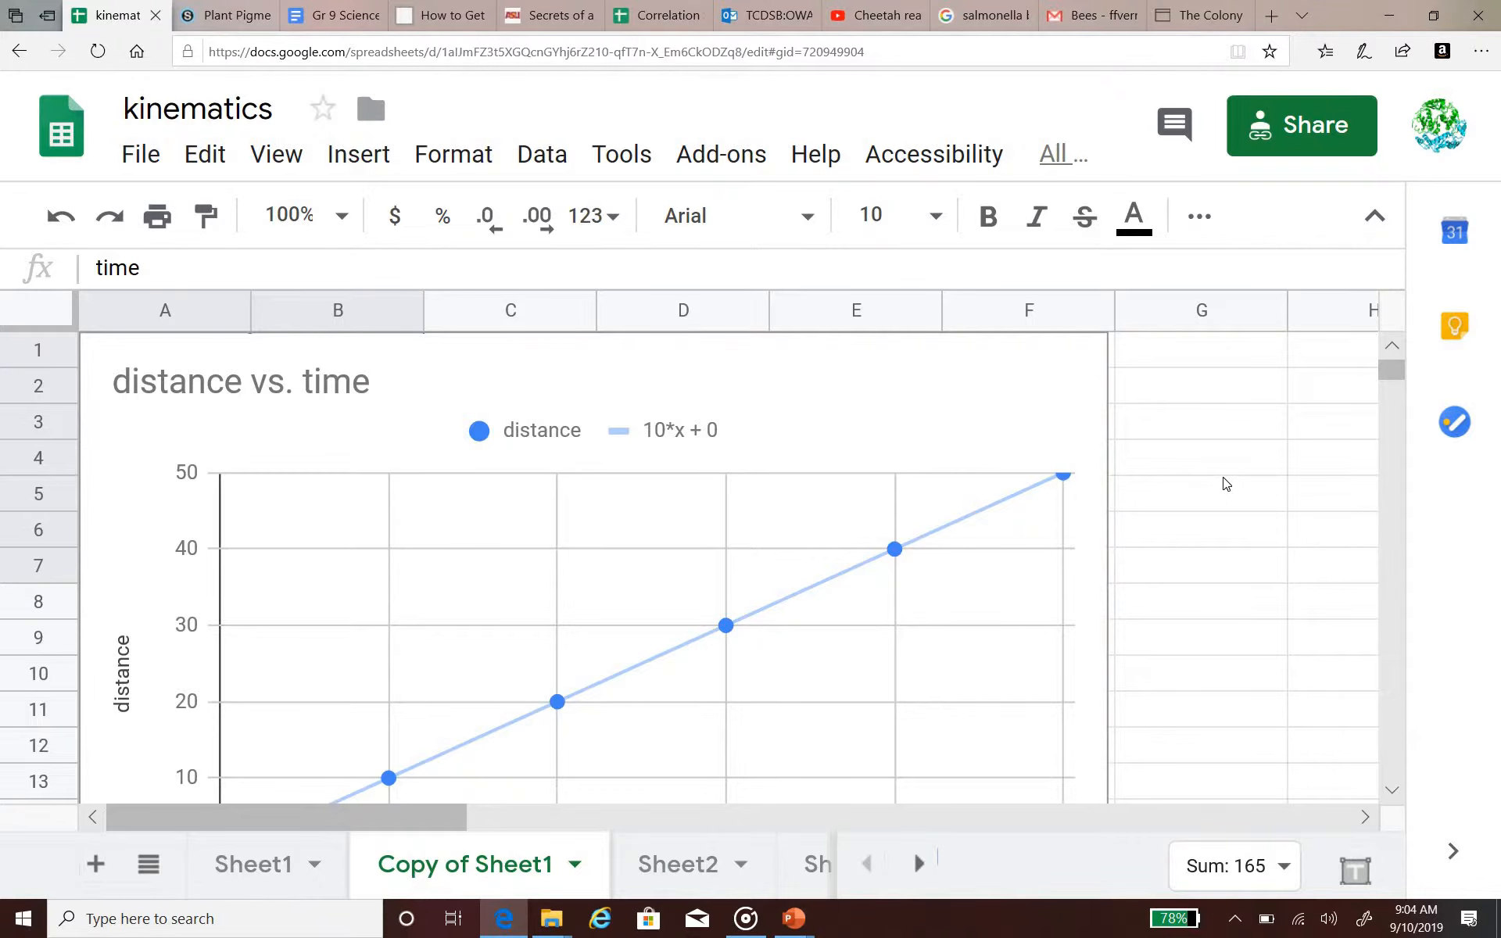
pyautogui.scroll(-4, 1225, 484)
pyautogui.scroll(3, 1226, 484)
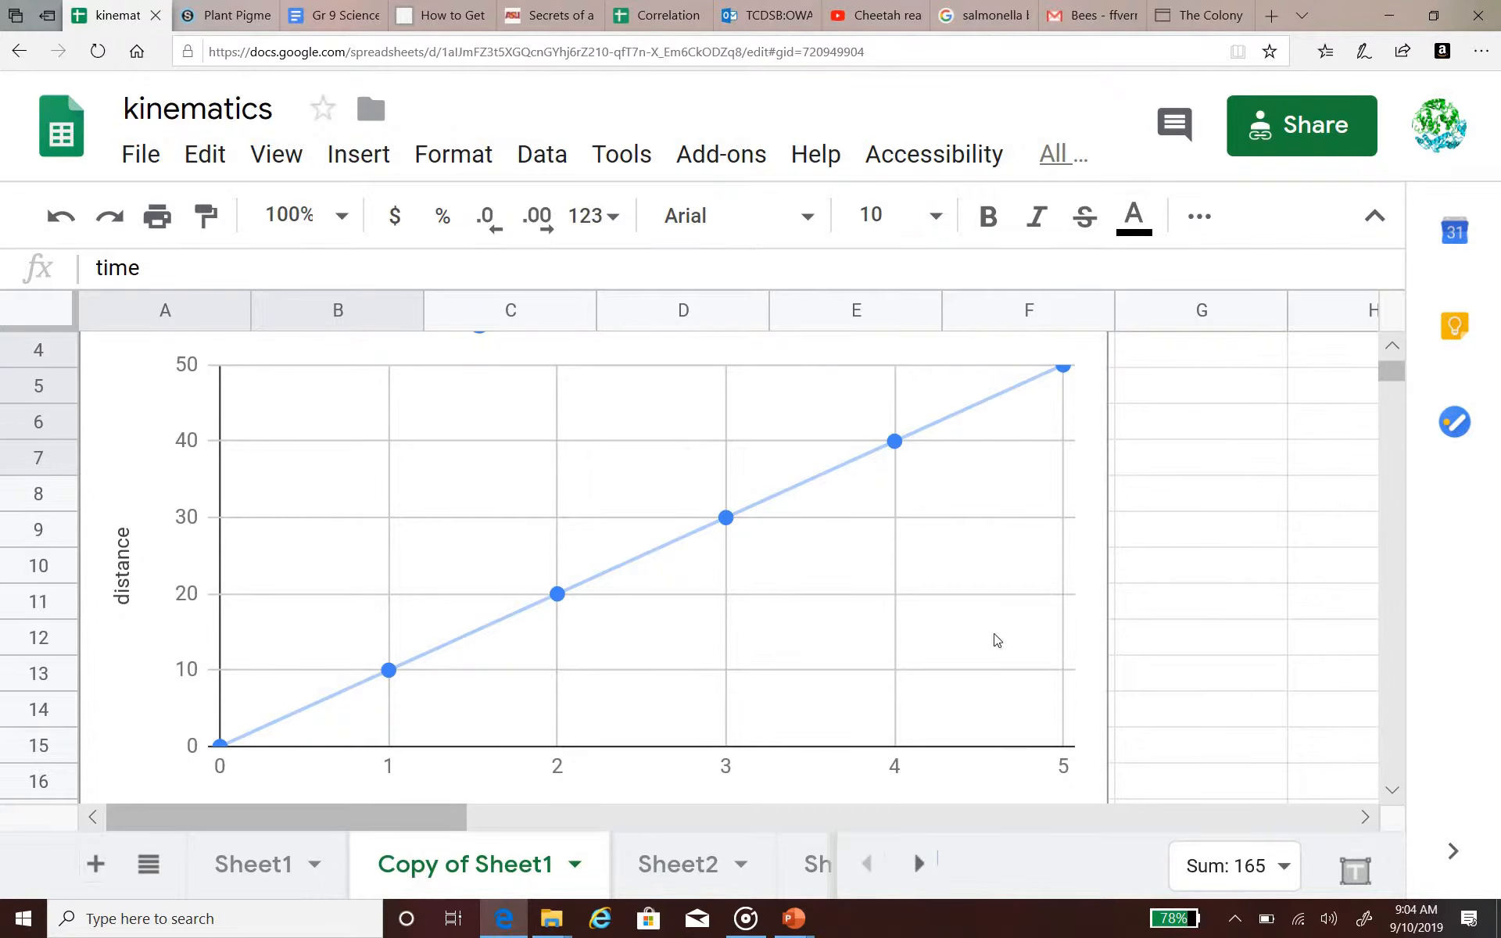
pyautogui.scroll(1, 939, 634)
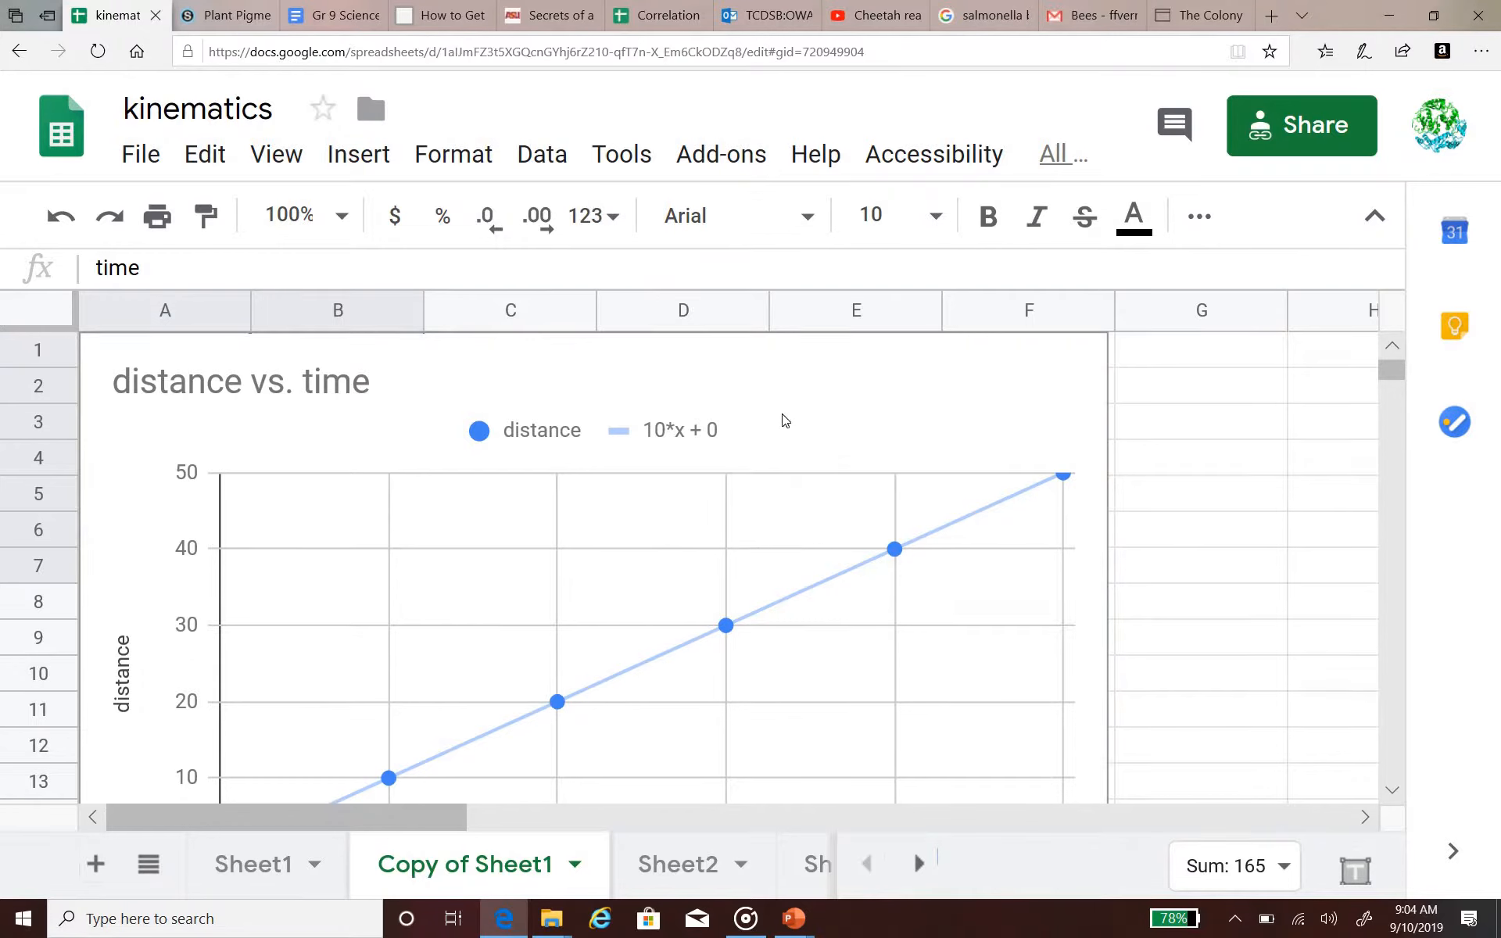
pyautogui.moveTo(679, 391); pyautogui.dragTo(1046, 392)
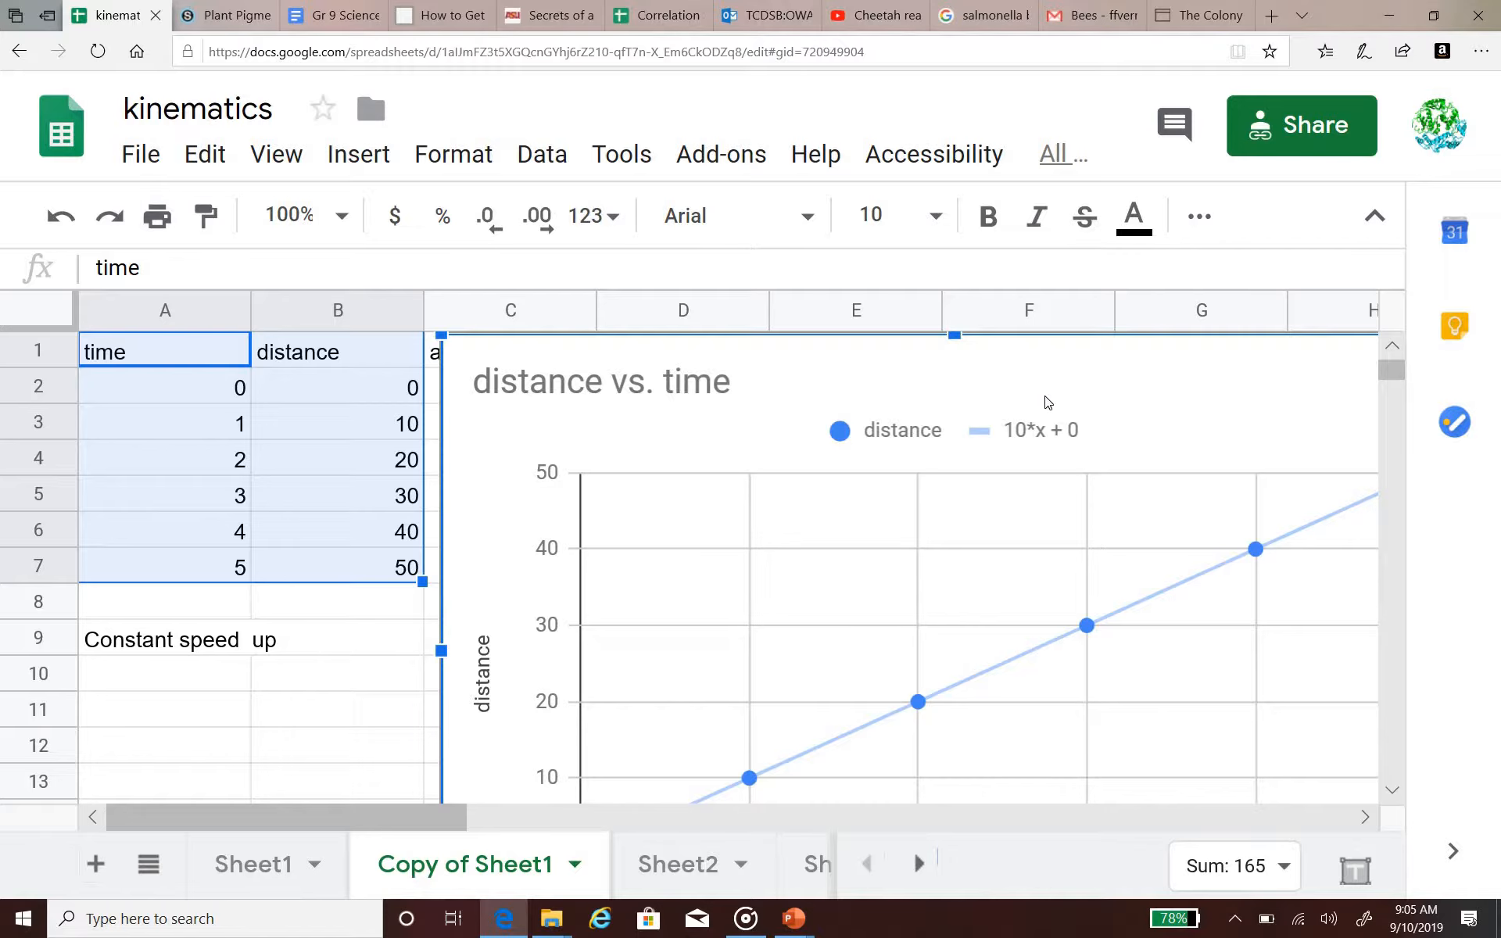
# - Compare the constant speed up and constant speed down tables, their distance vs. time charts and the trendline equations
pyautogui.scroll(-5, 964, 477)
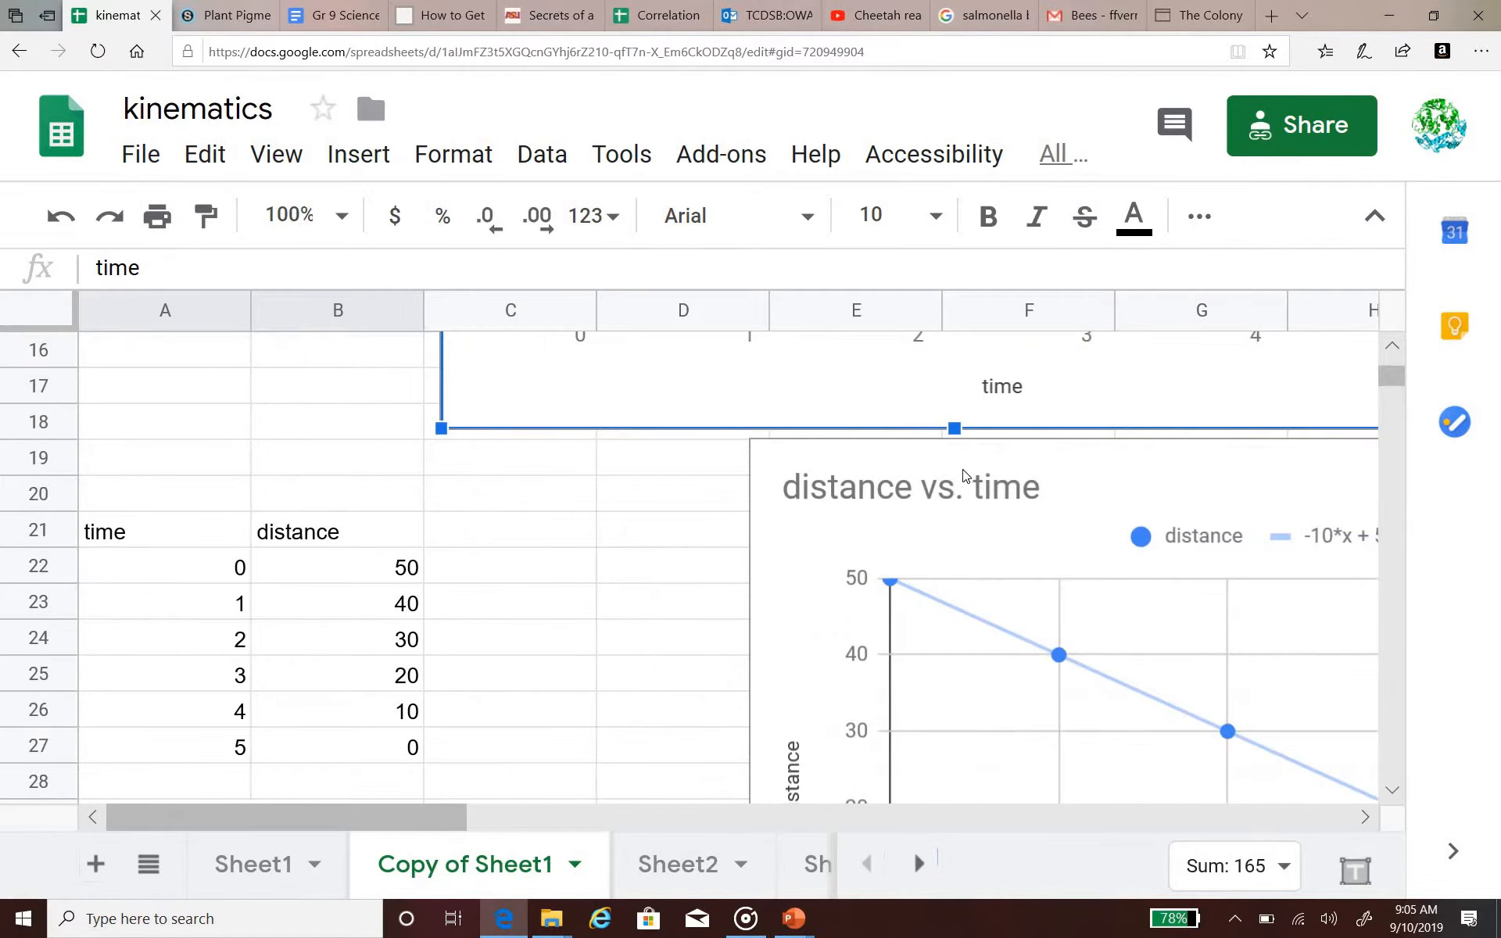
pyautogui.scroll(-1, 965, 475)
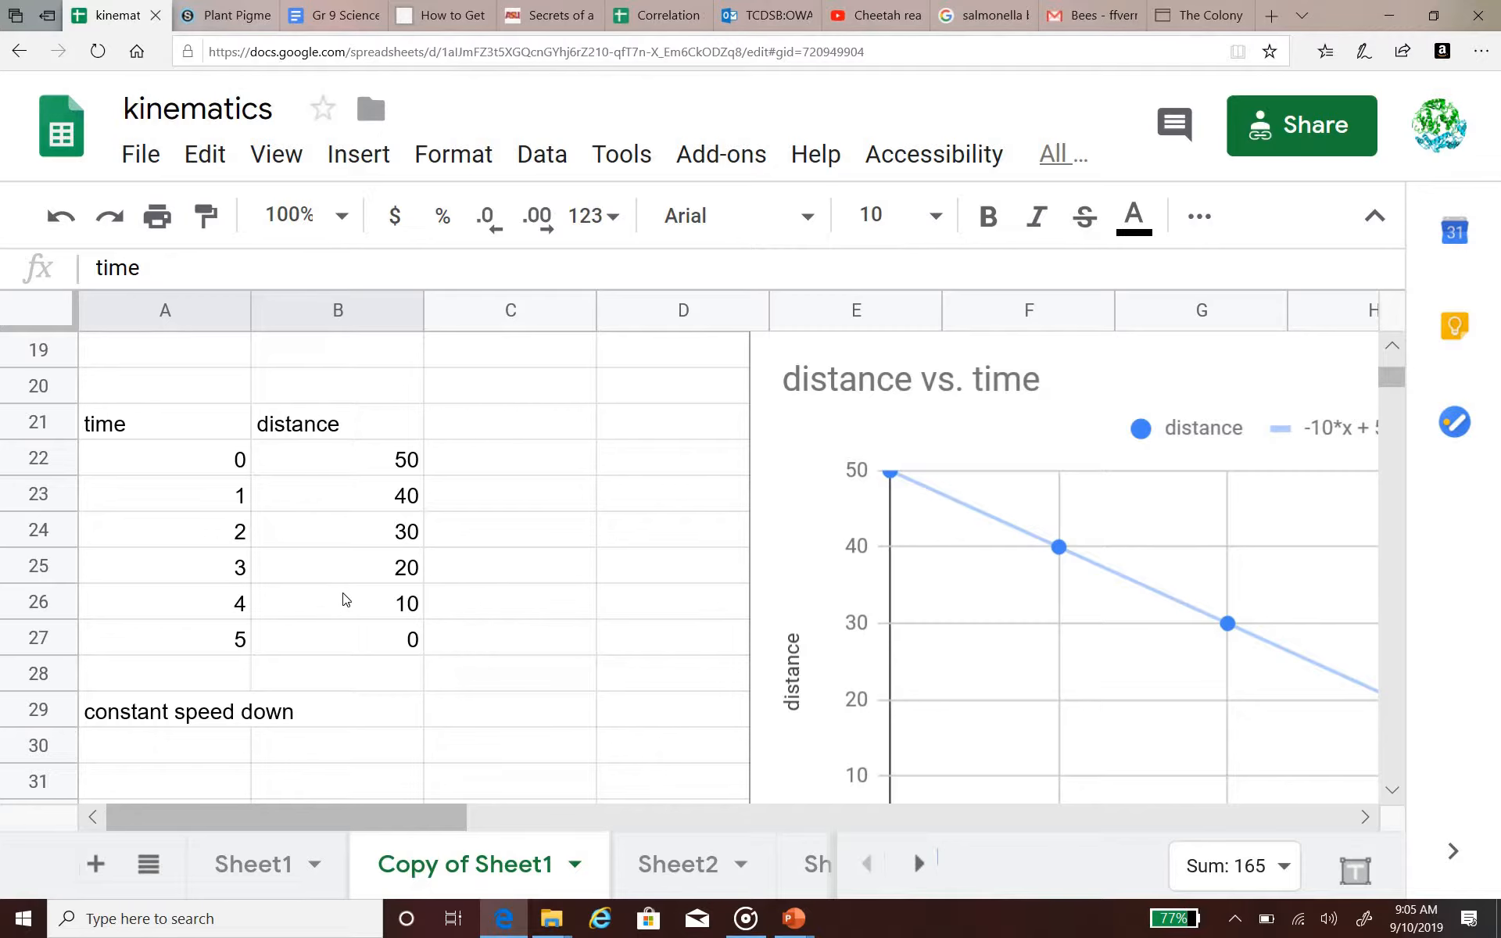
pyautogui.scroll(6, 345, 599)
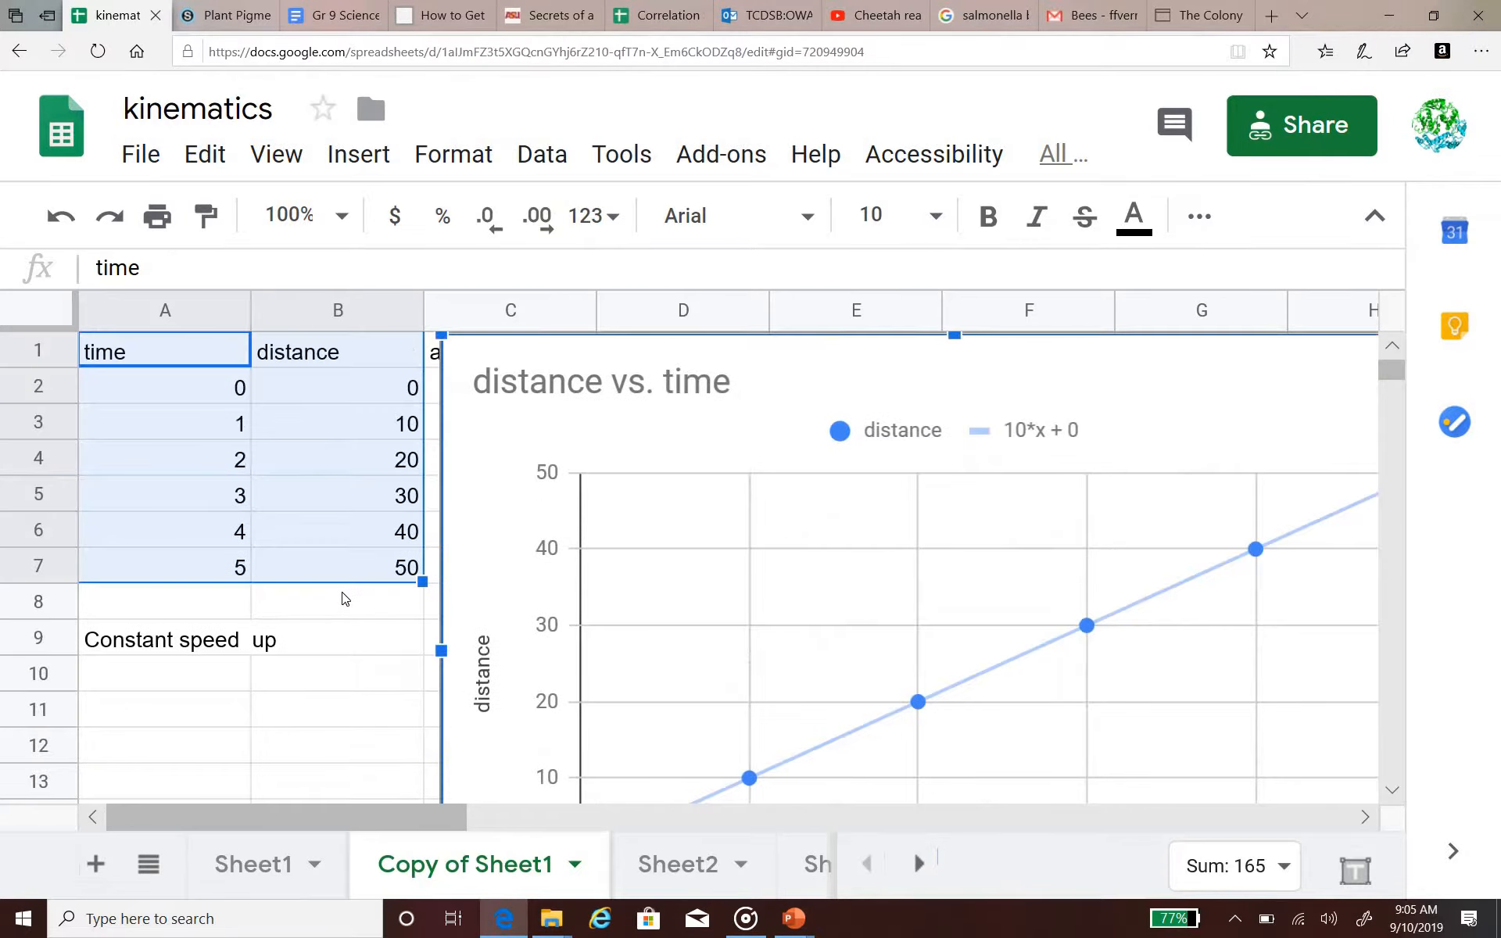
pyautogui.scroll(-7, 346, 600)
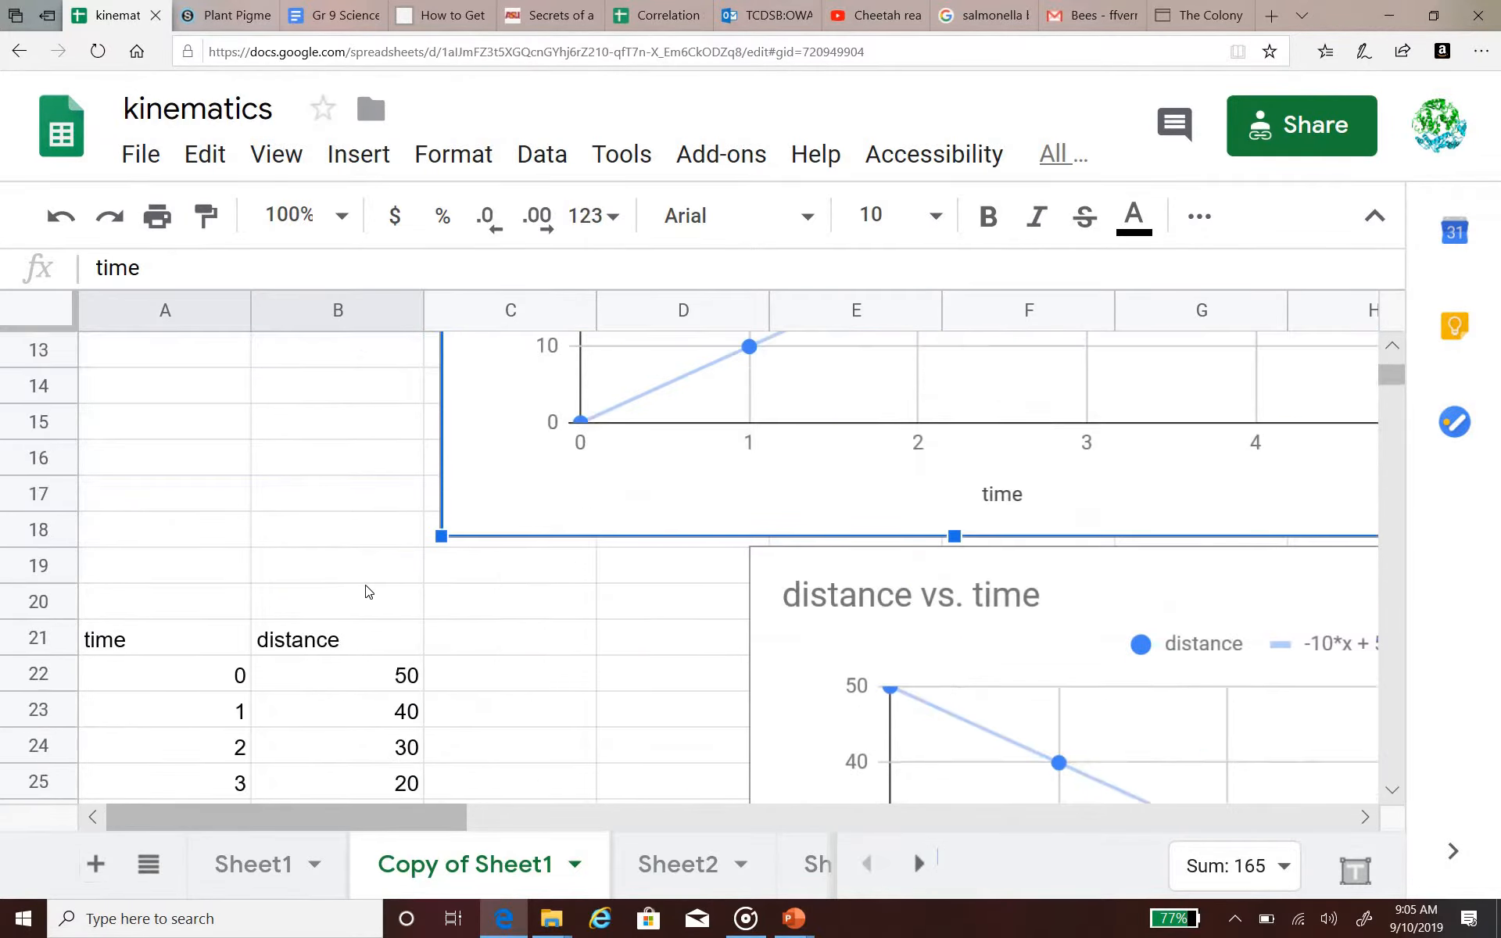
pyautogui.scroll(-1, 611, 716)
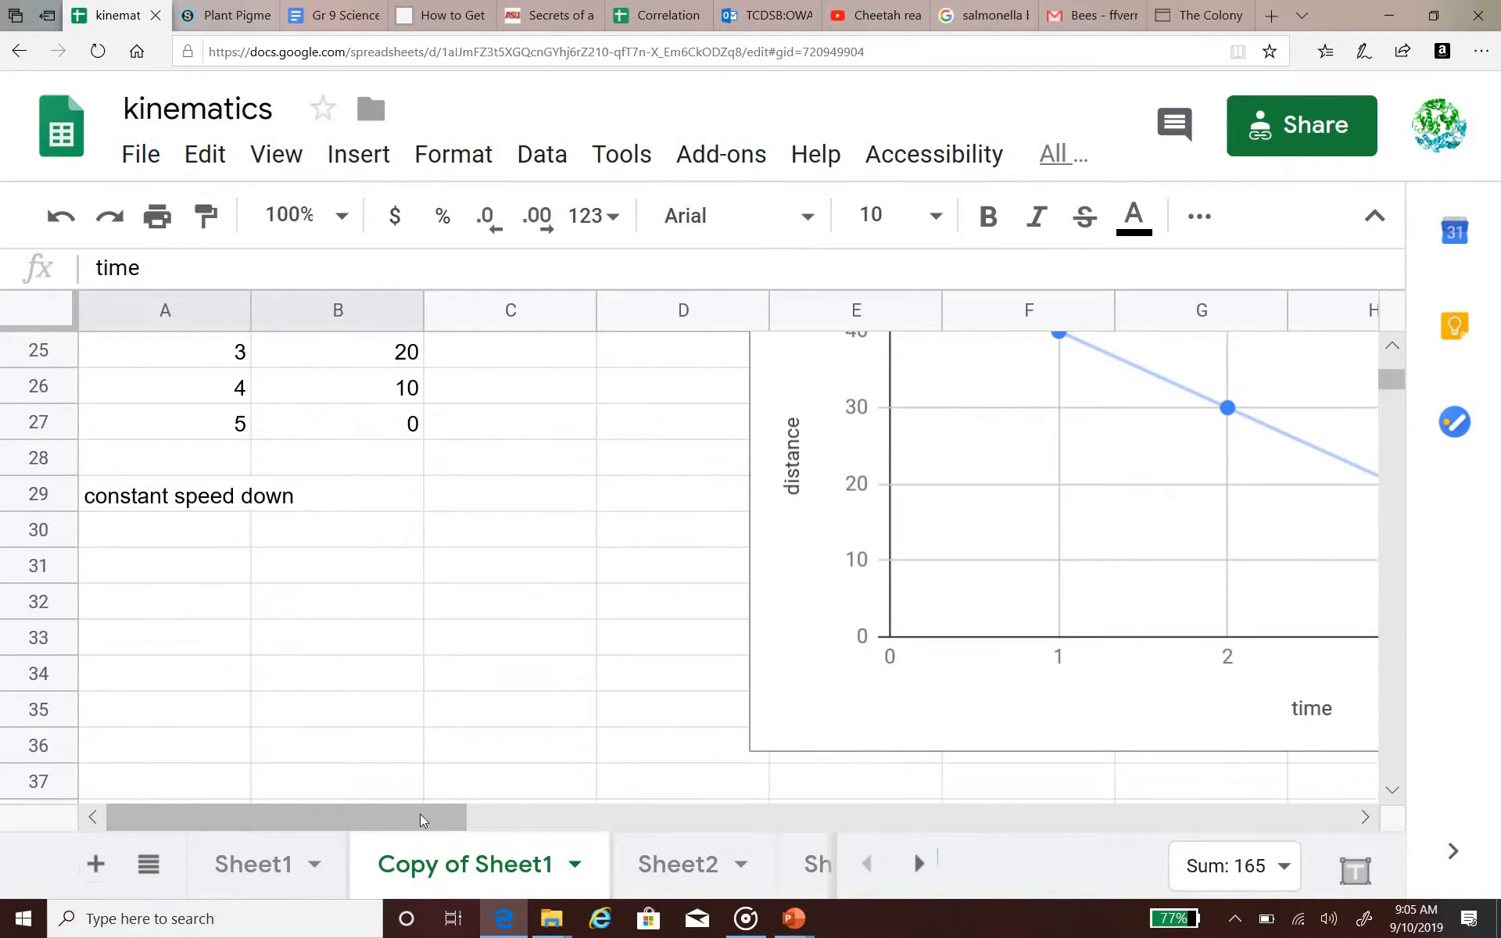
pyautogui.moveTo(414, 813); pyautogui.dragTo(540, 834)
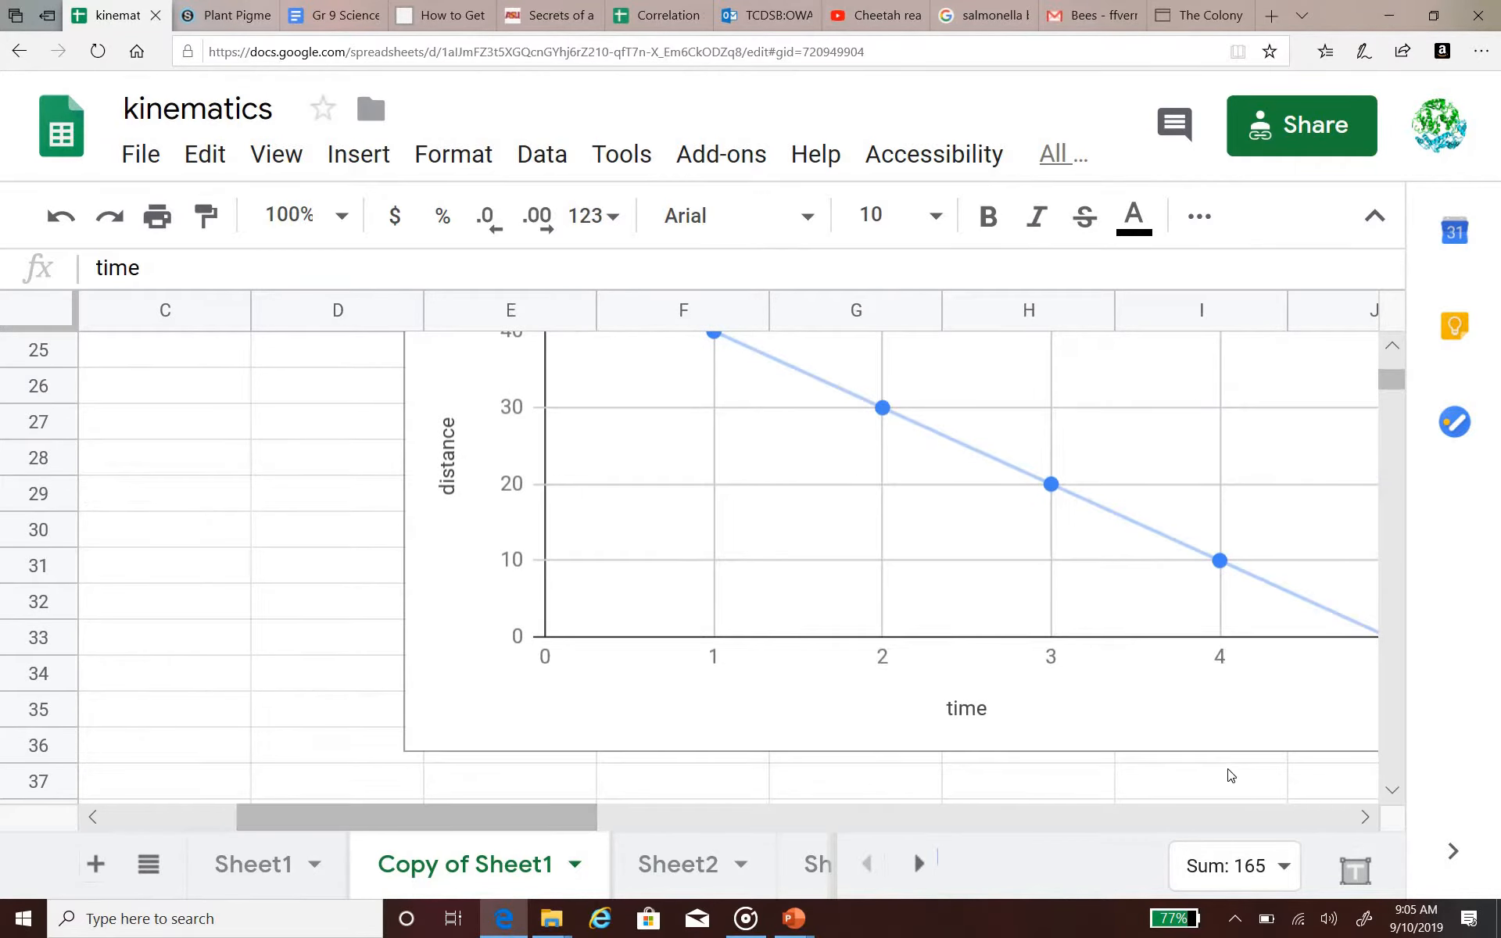
pyautogui.scroll(2, 1228, 768)
pyautogui.scroll(-1, 1228, 768)
pyautogui.scroll(1, 1230, 774)
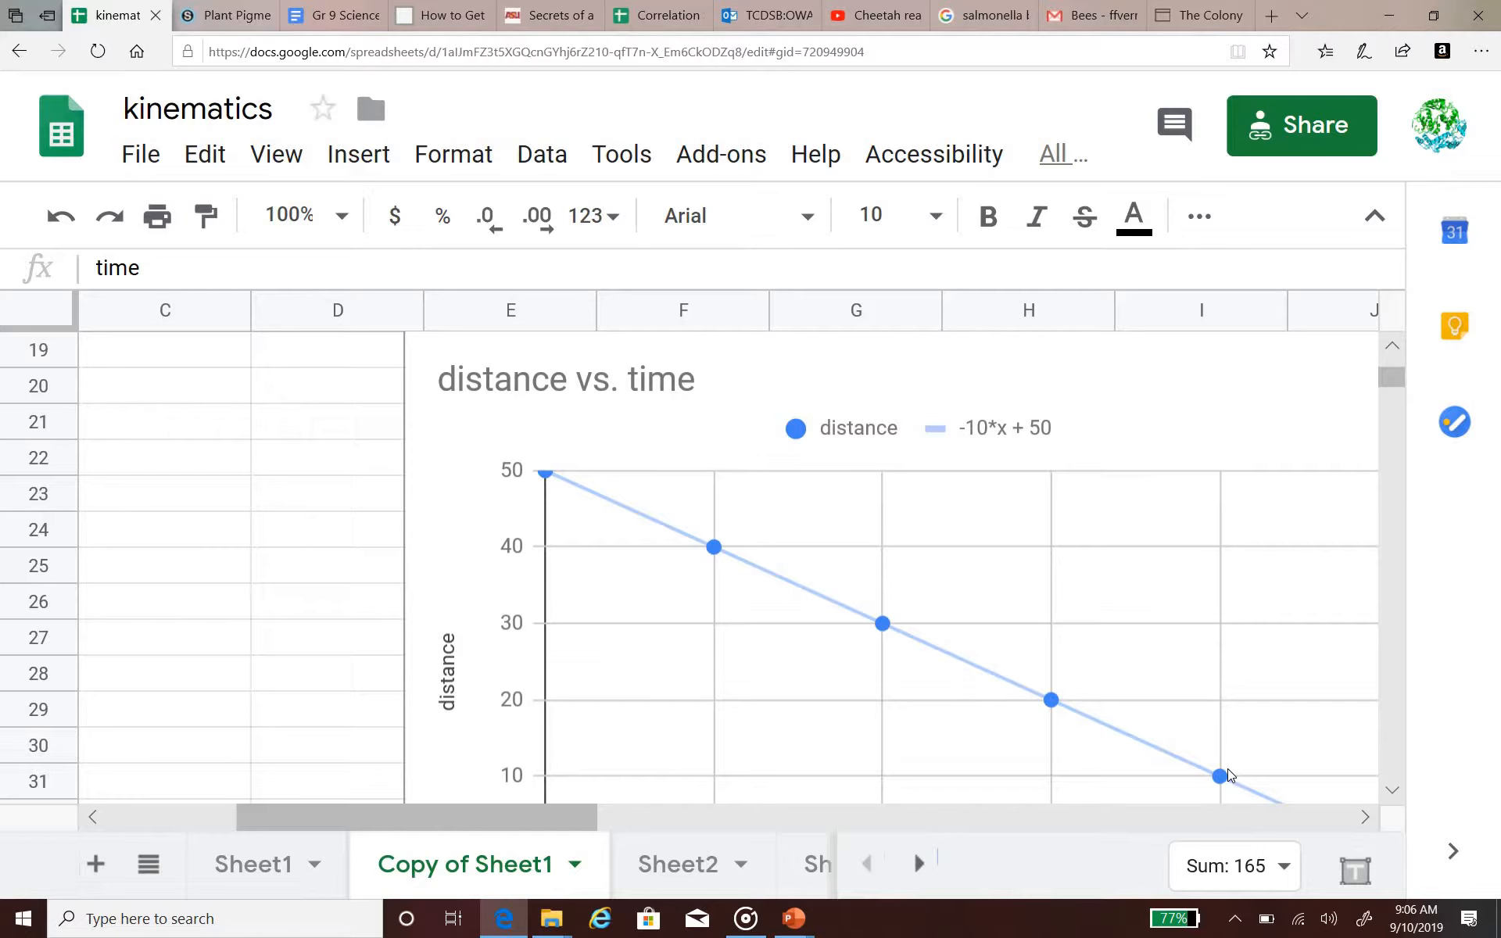
pyautogui.scroll(5, 1228, 772)
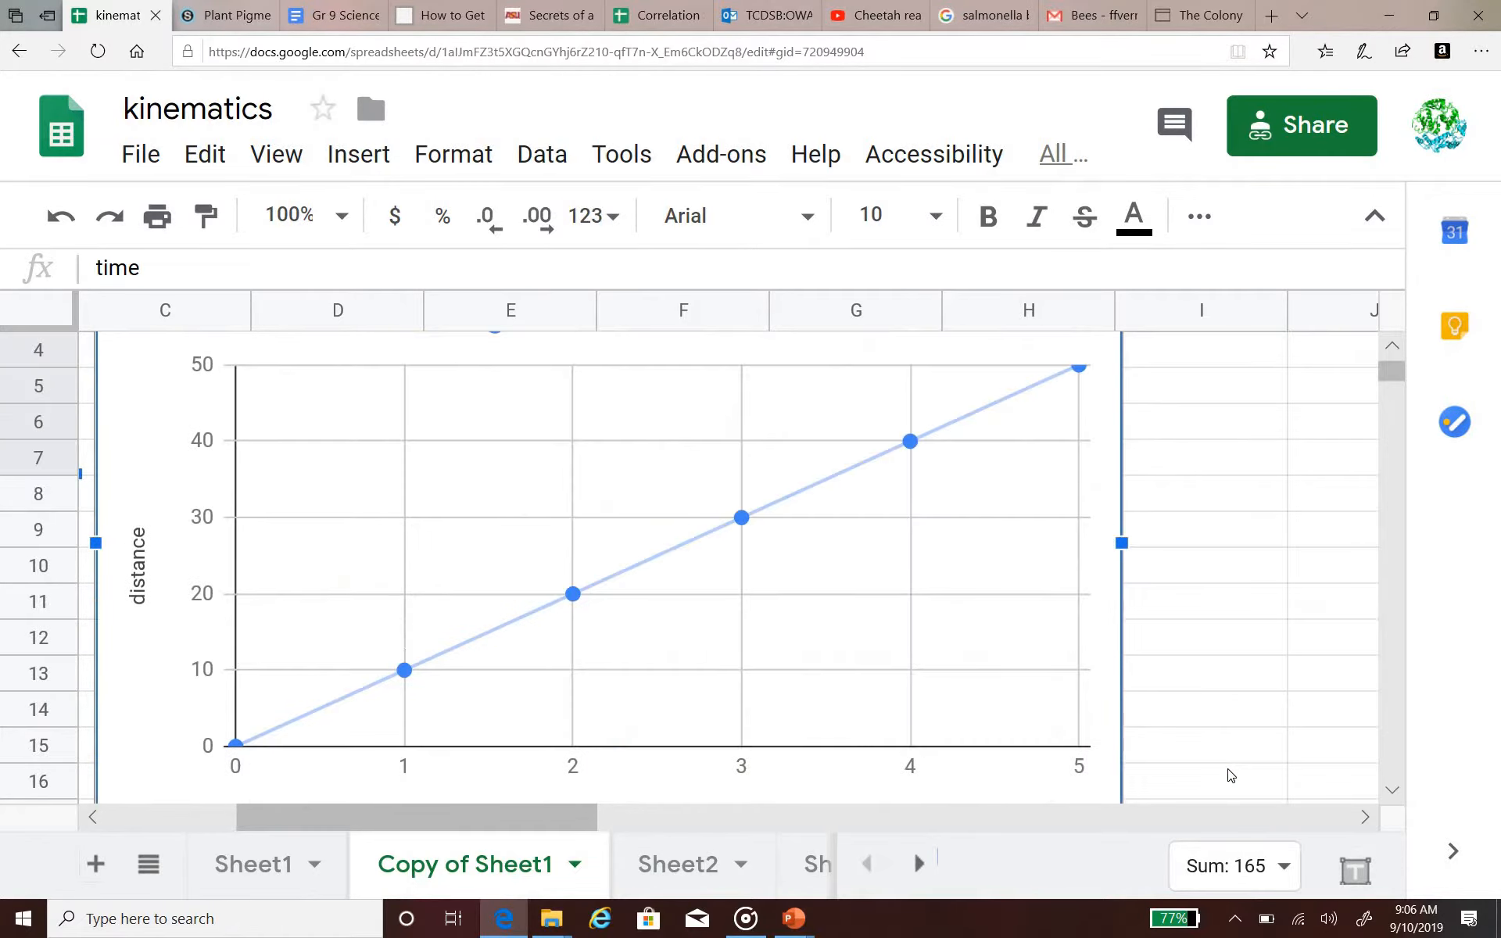
pyautogui.scroll(1, 1229, 775)
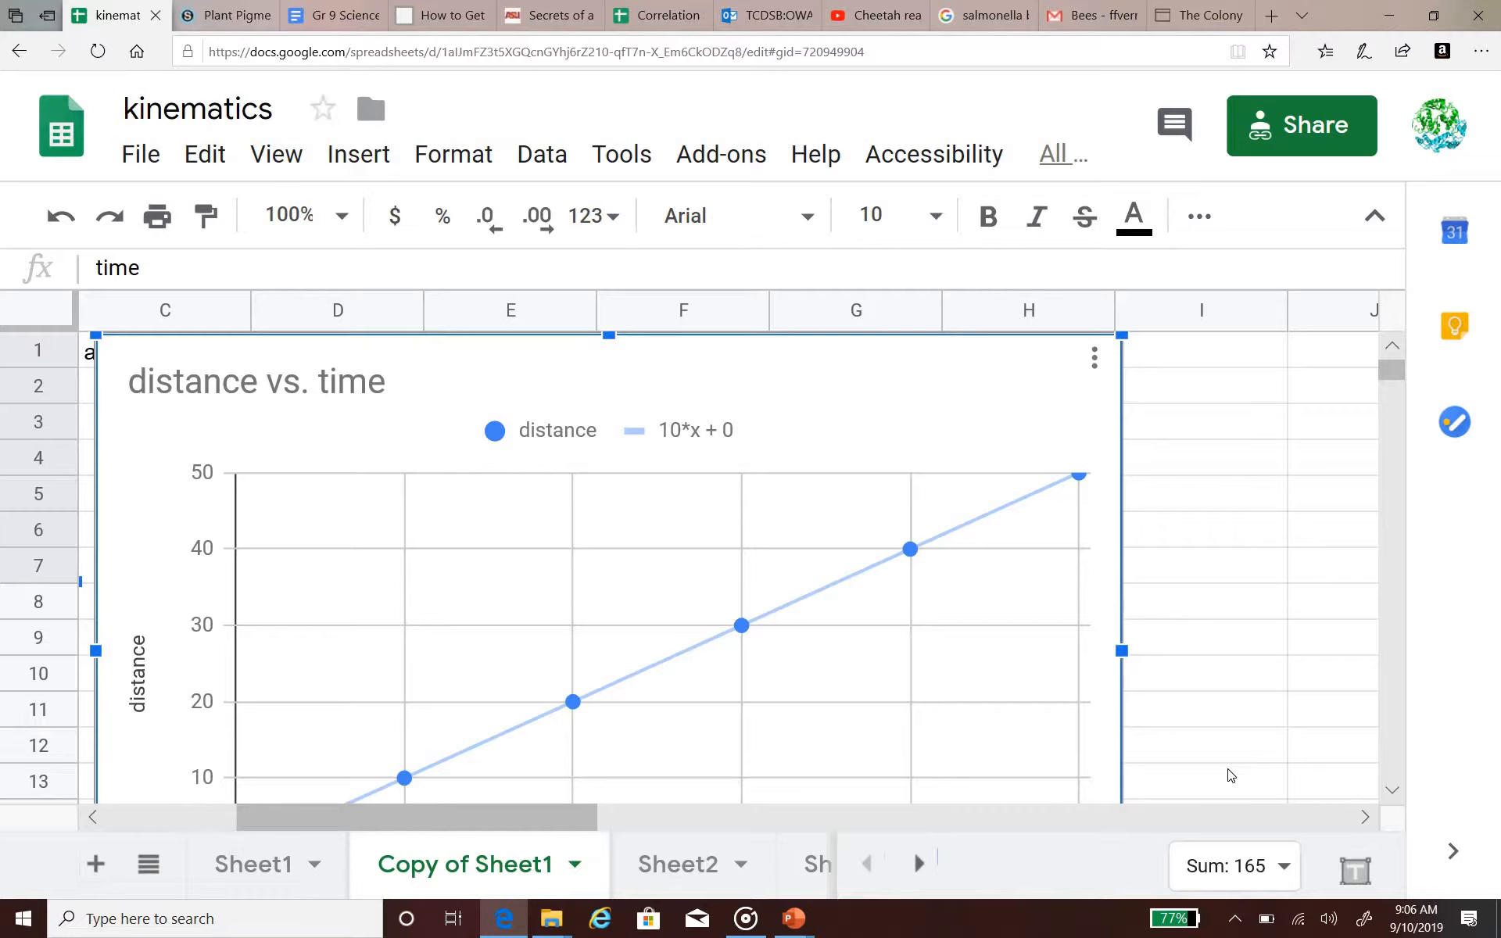
pyautogui.scroll(-1, 1229, 775)
pyautogui.scroll(1, 1228, 775)
pyautogui.scroll(-6, 1232, 775)
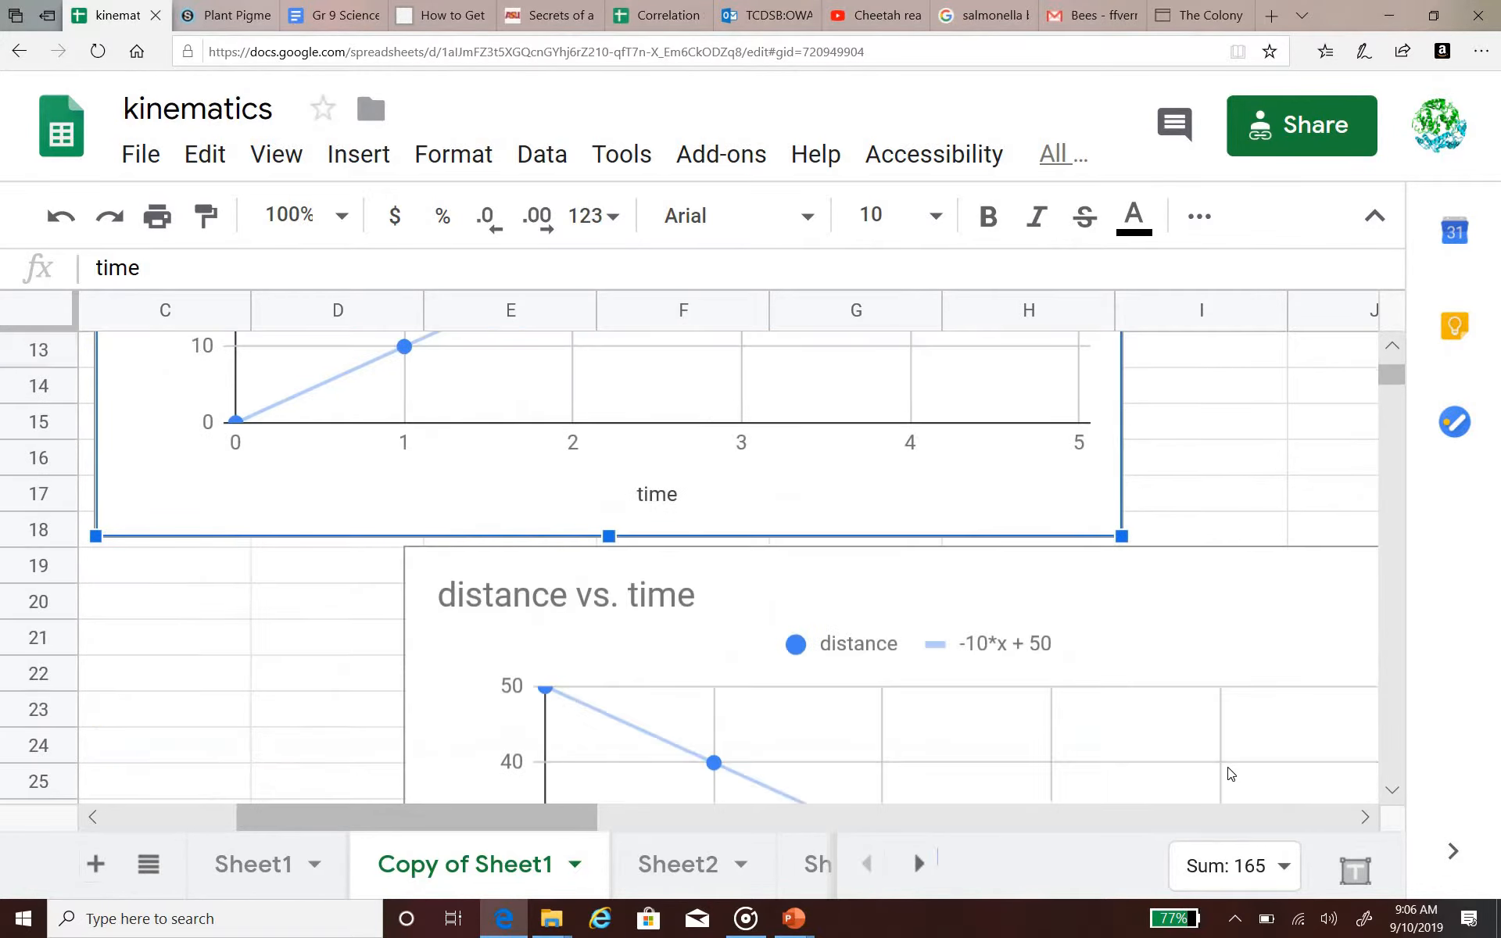
pyautogui.scroll(-2, 1227, 770)
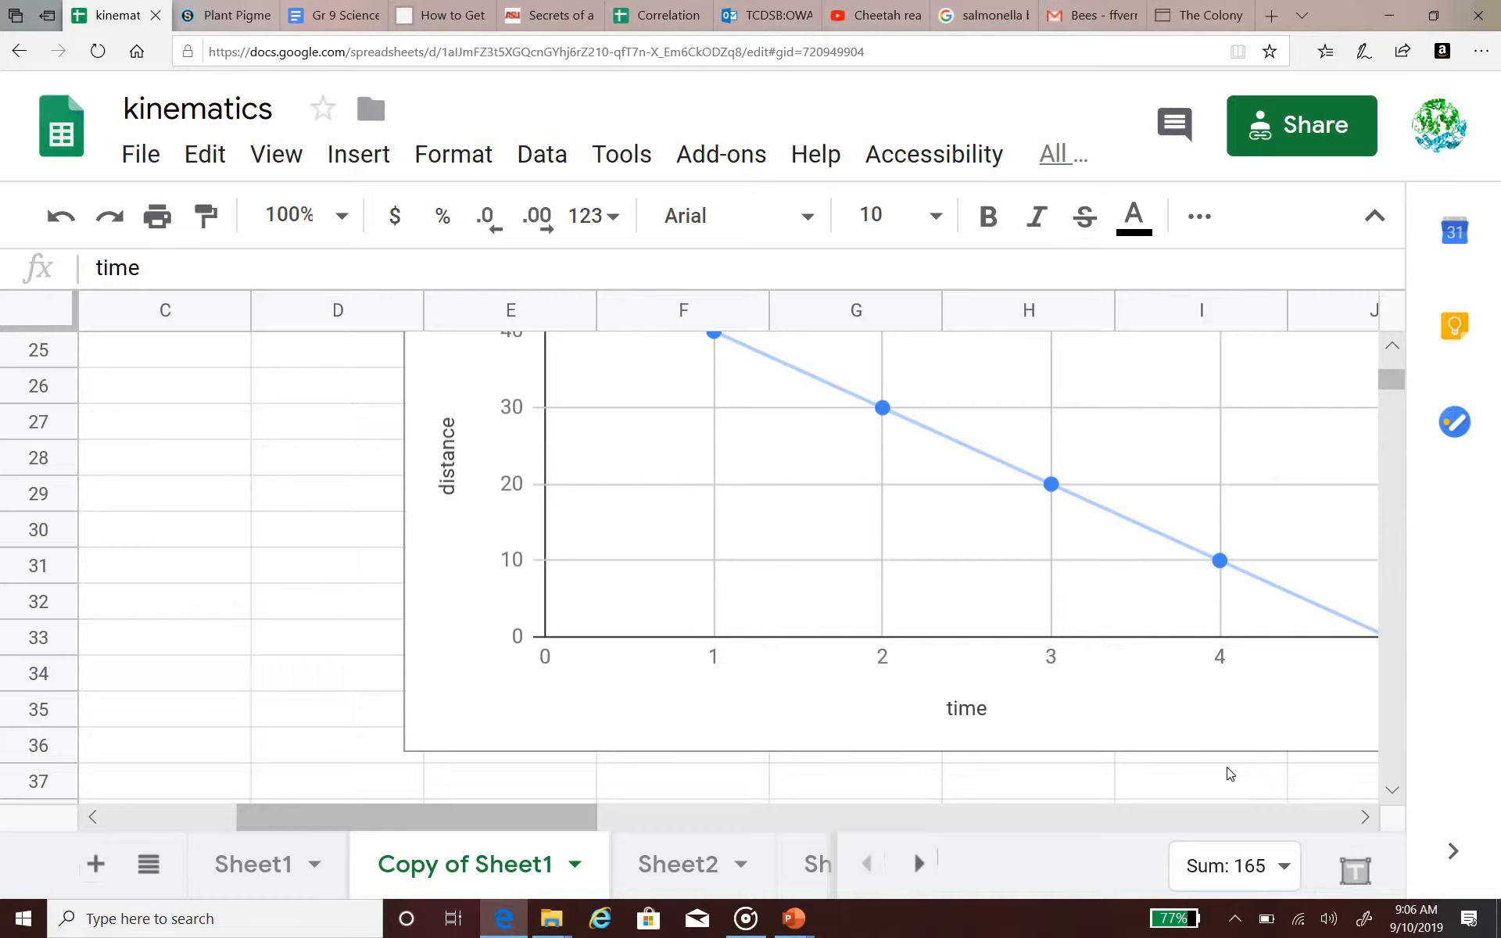
# - Switch to Sheet2 and clear the distance values in B3:B7, keeping the starting value in B2
pyautogui.click(666, 861)
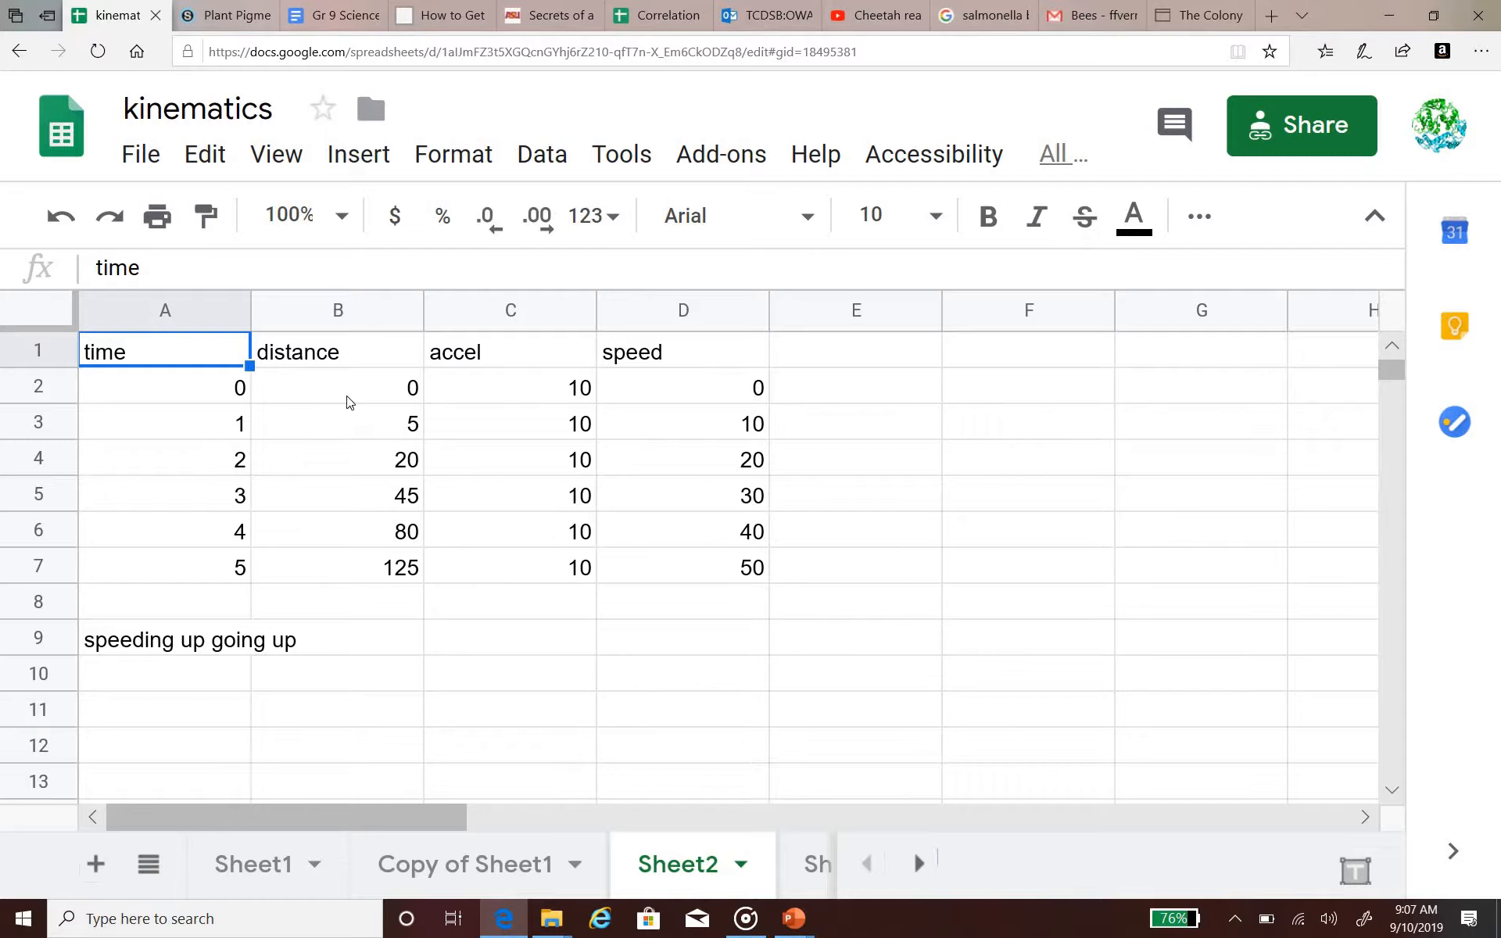
pyautogui.click(379, 401)
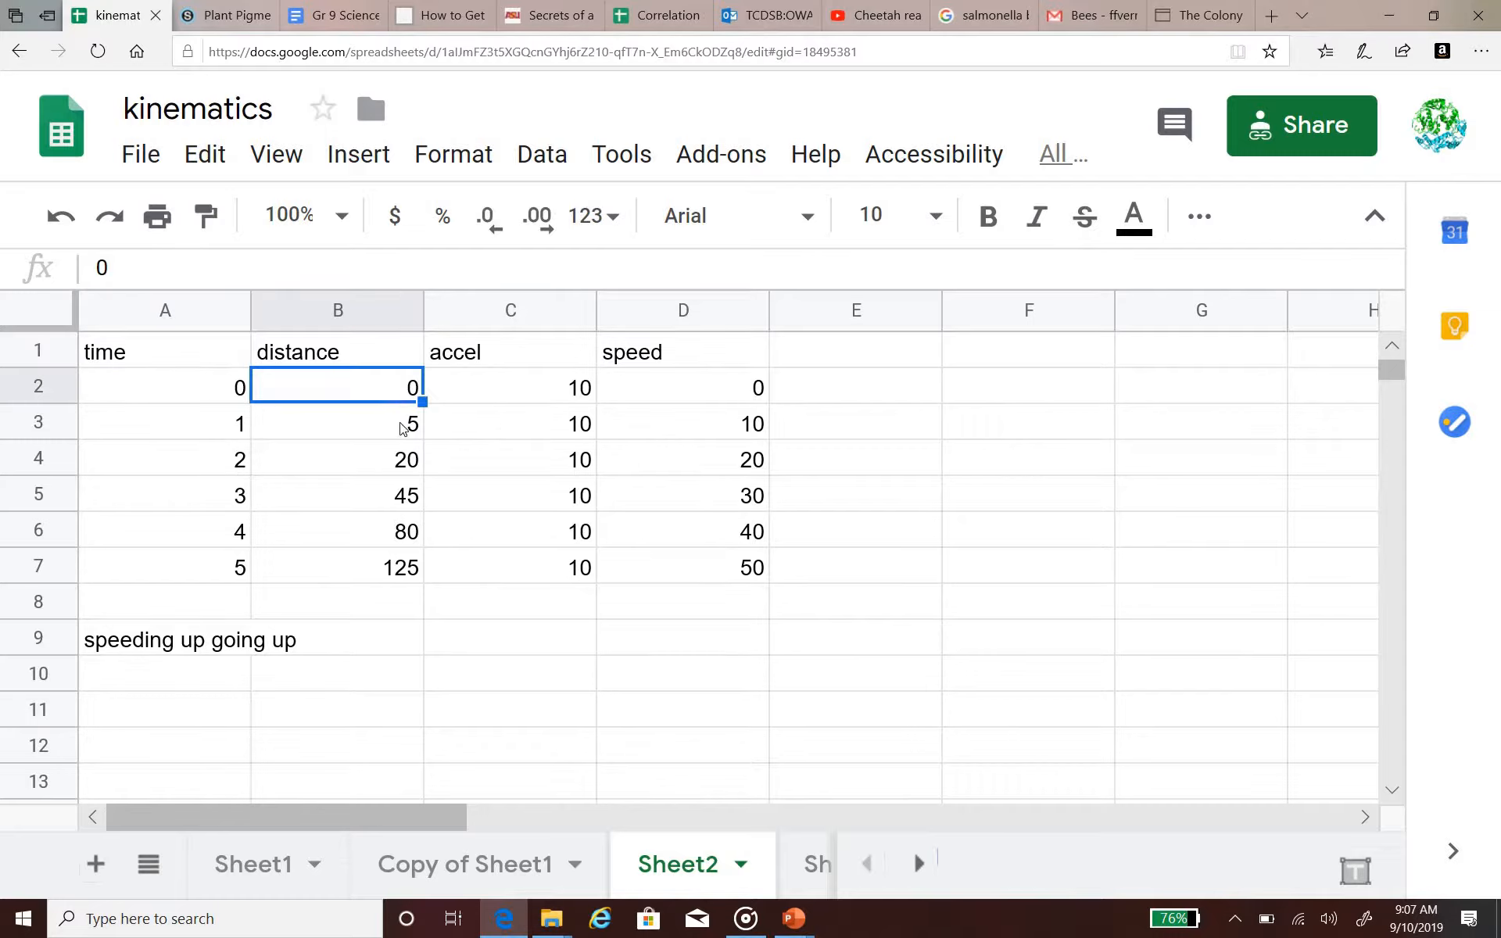
pyautogui.click(400, 426)
pyautogui.press('BackSpace')
pyautogui.click(400, 468)
pyautogui.press('BackSpace')
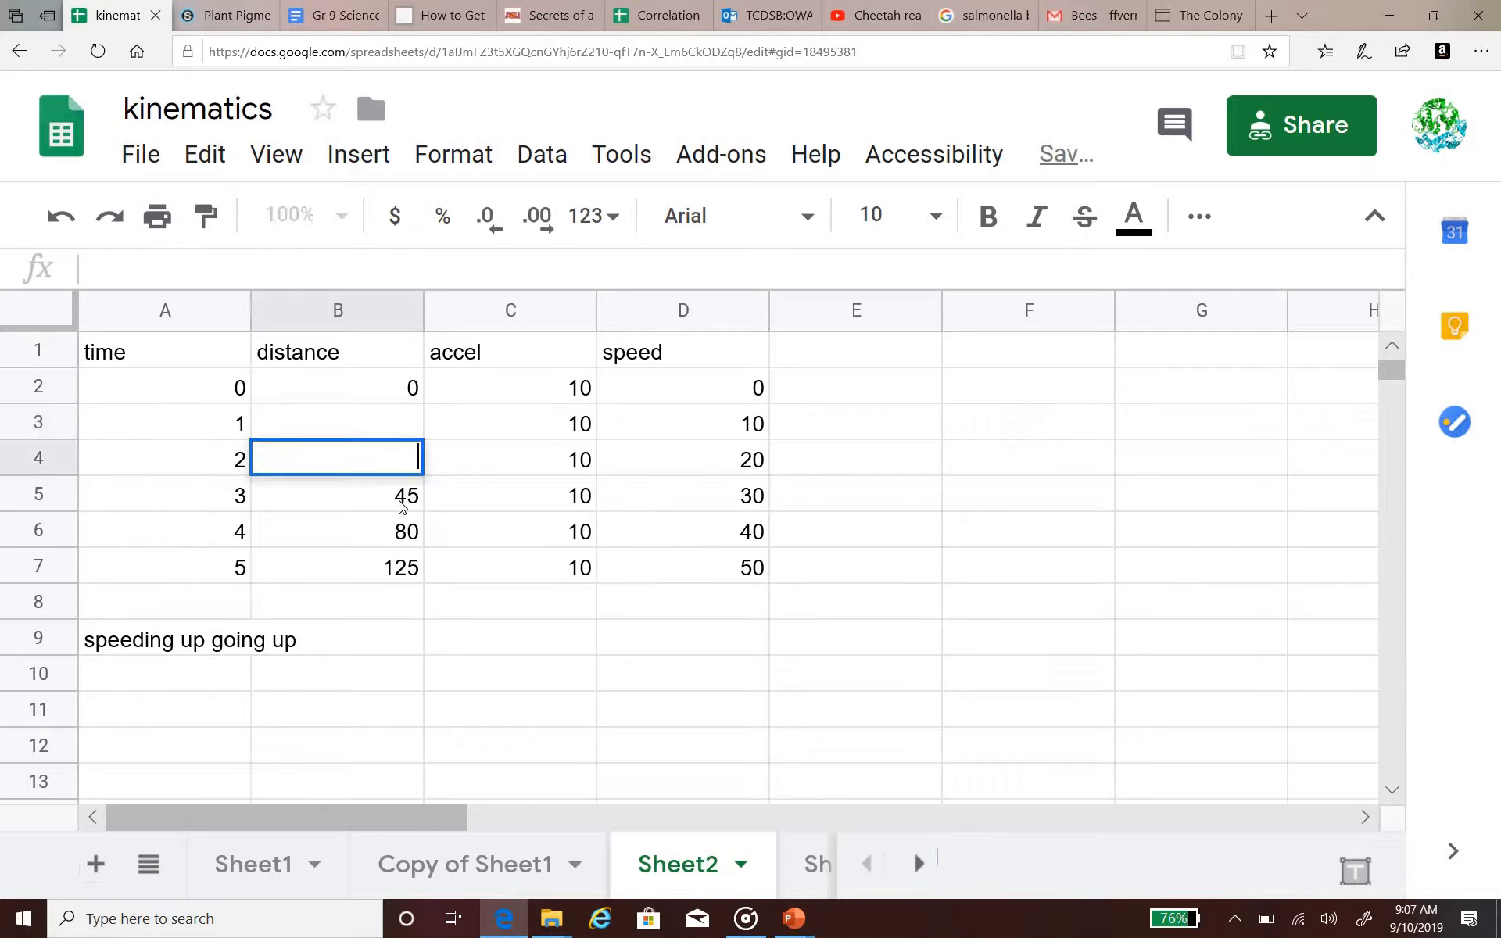
pyautogui.click(404, 507)
pyautogui.press('BackSpace')
pyautogui.click(403, 540)
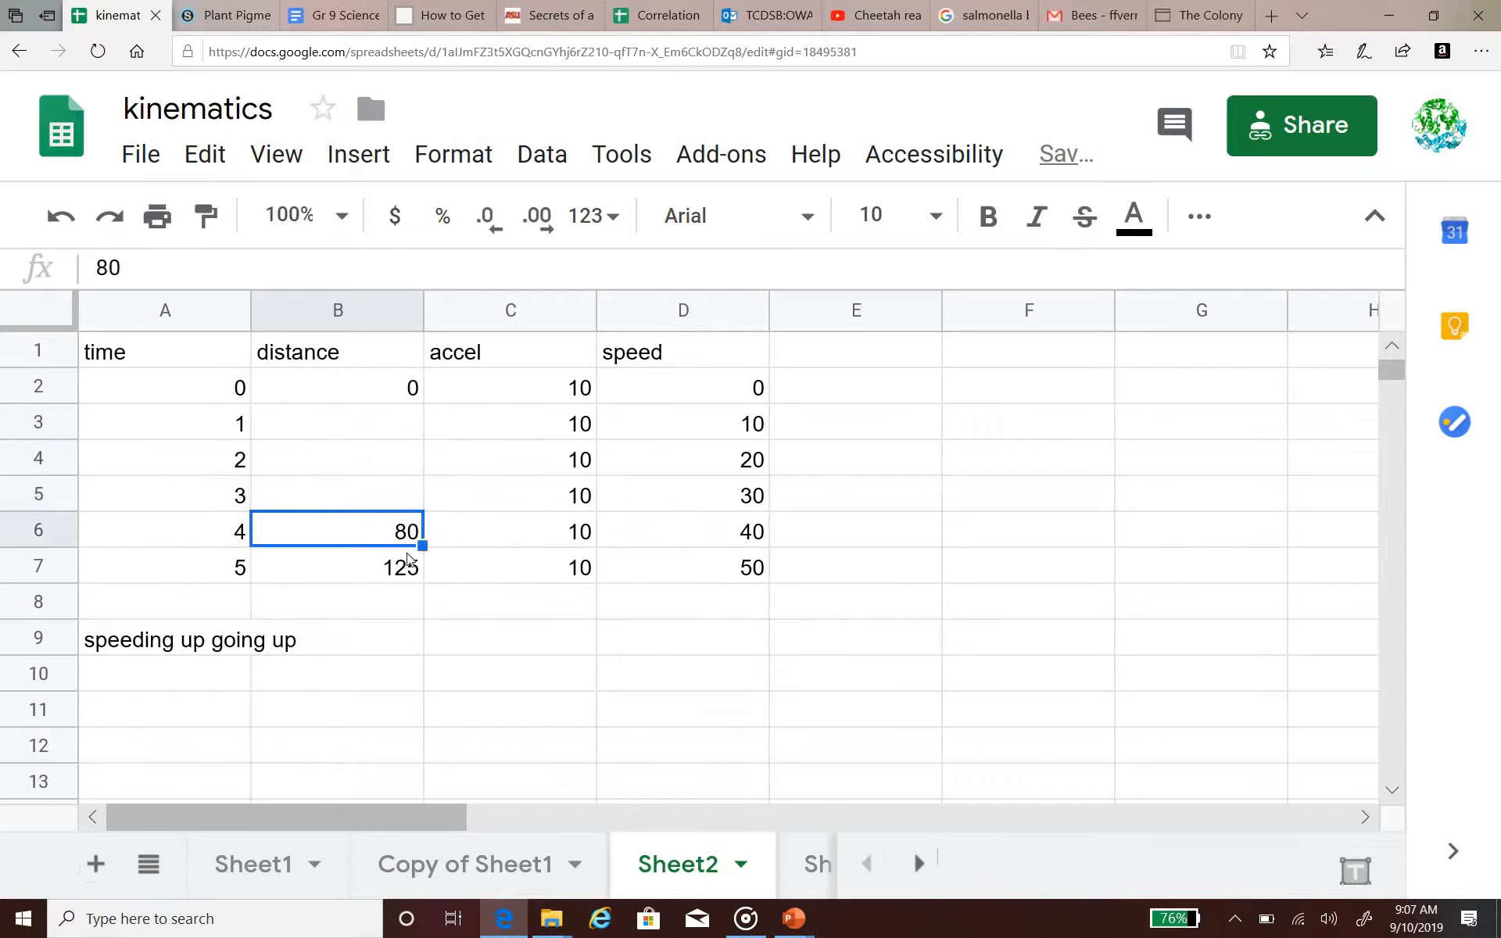
pyautogui.press('BackSpace')
pyautogui.click(401, 578)
pyautogui.press('BackSpace')
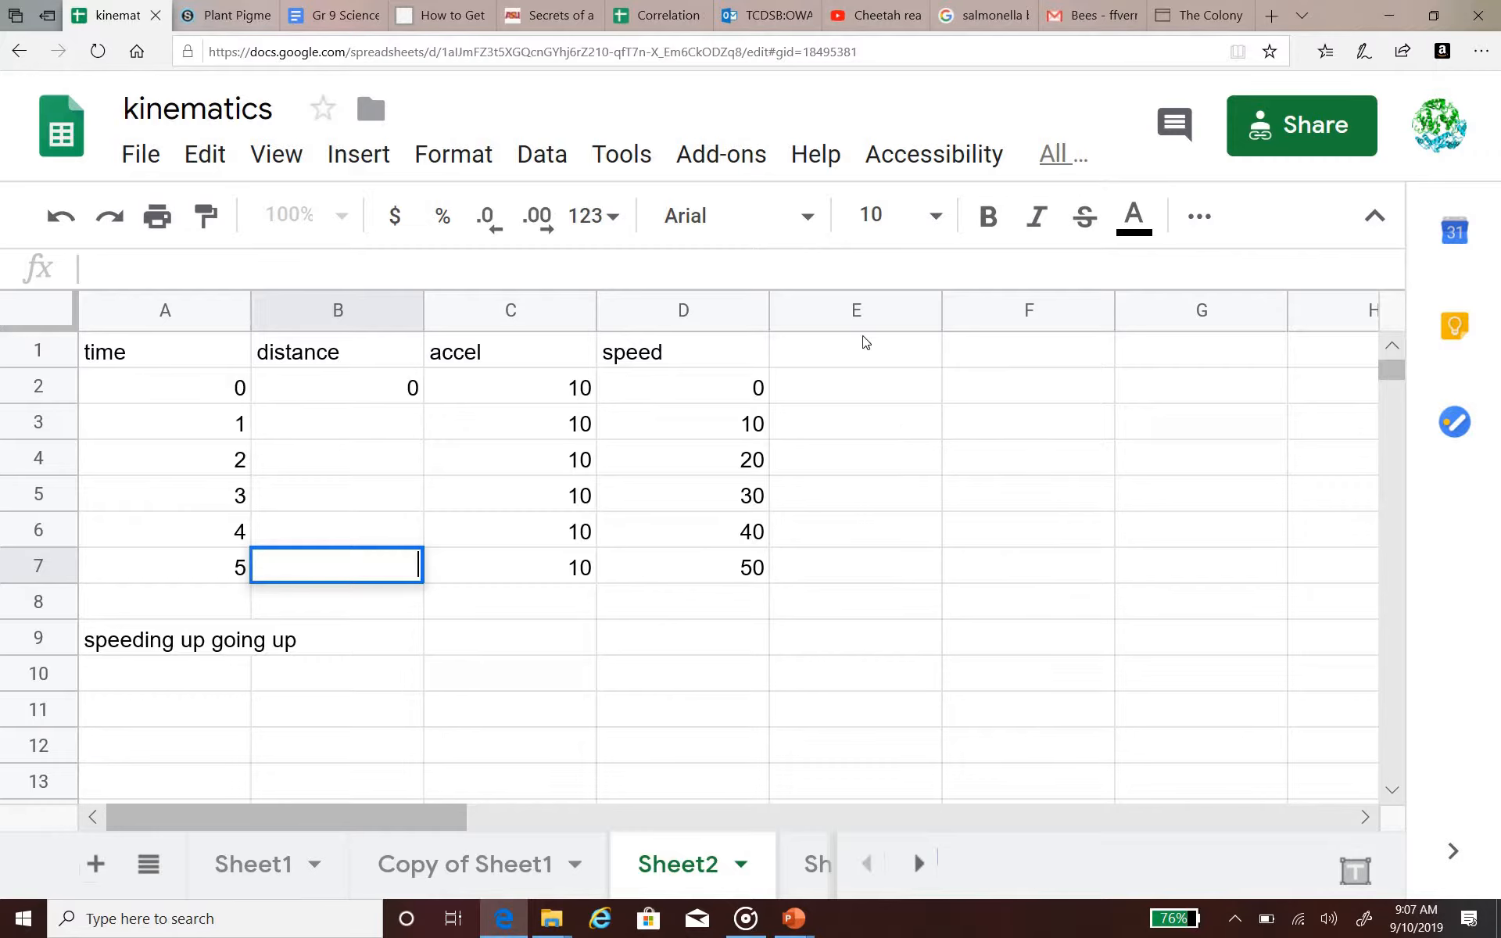
# - Copy the time column A1:A7 on Sheet2 and paste it starting at F1
pyautogui.click(196, 379)
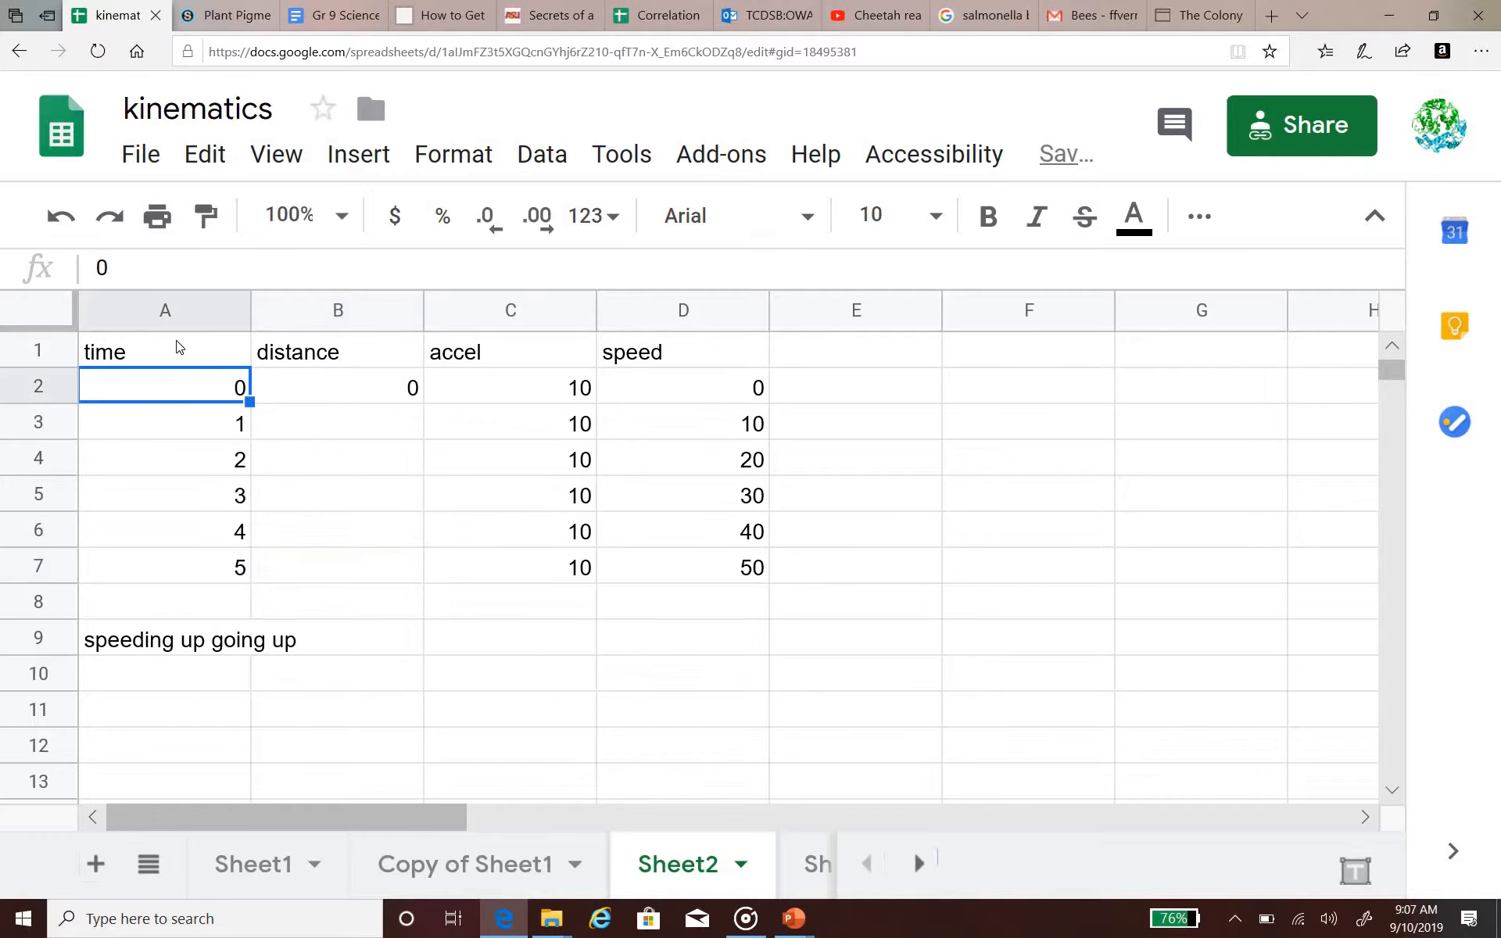
pyautogui.moveTo(151, 349); pyautogui.dragTo(192, 565)
pyautogui.rightClick(200, 477)
pyautogui.click(293, 262)
pyautogui.click(986, 353)
pyautogui.rightClick(987, 353)
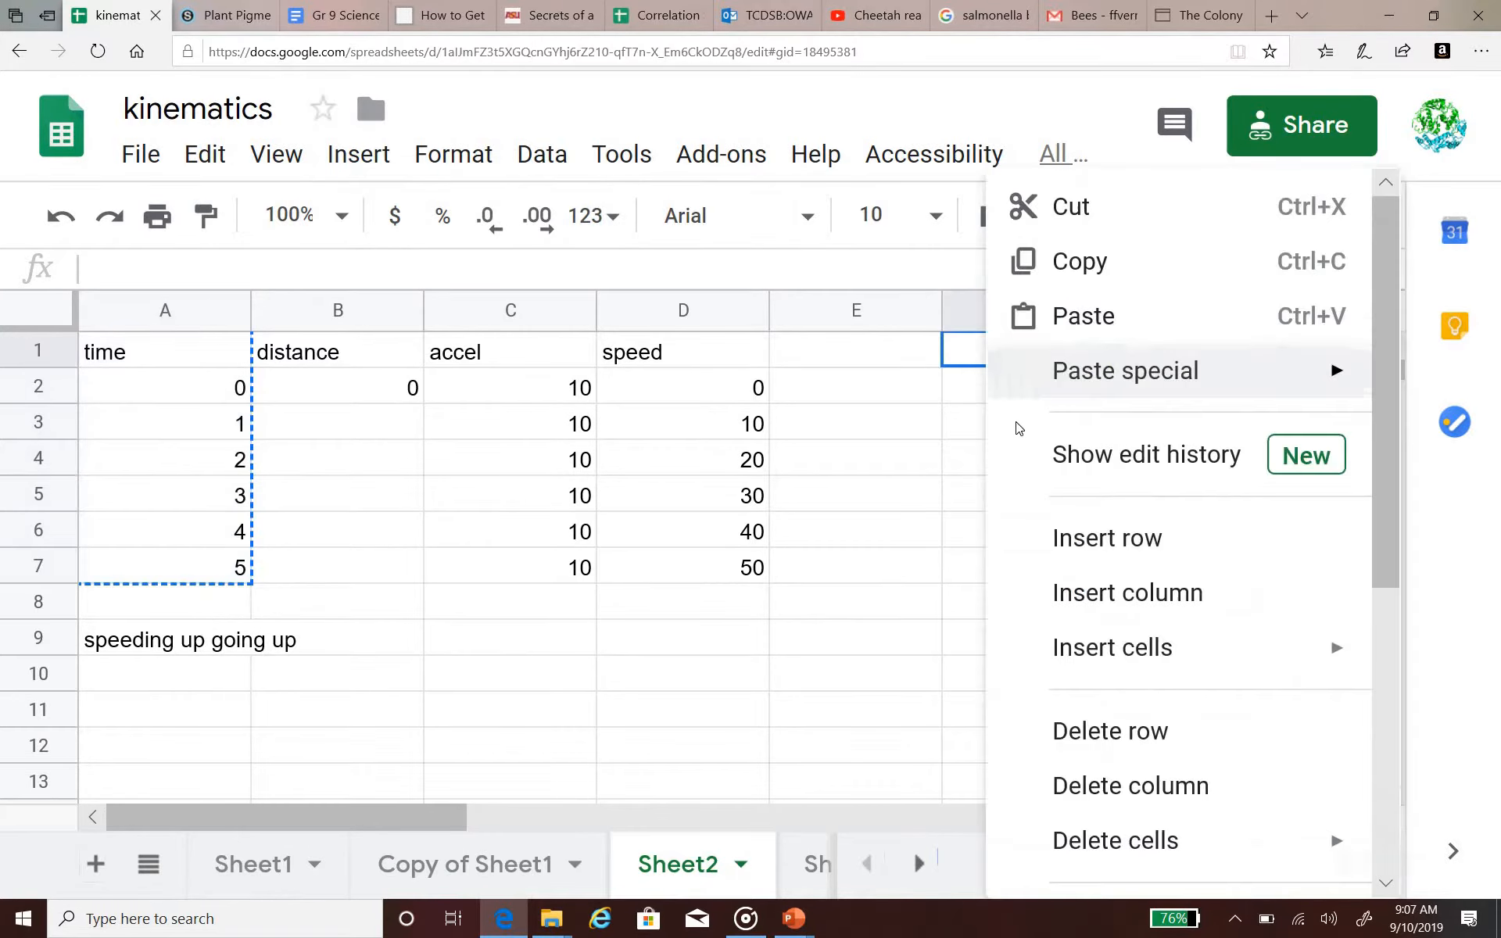
pyautogui.click(1030, 313)
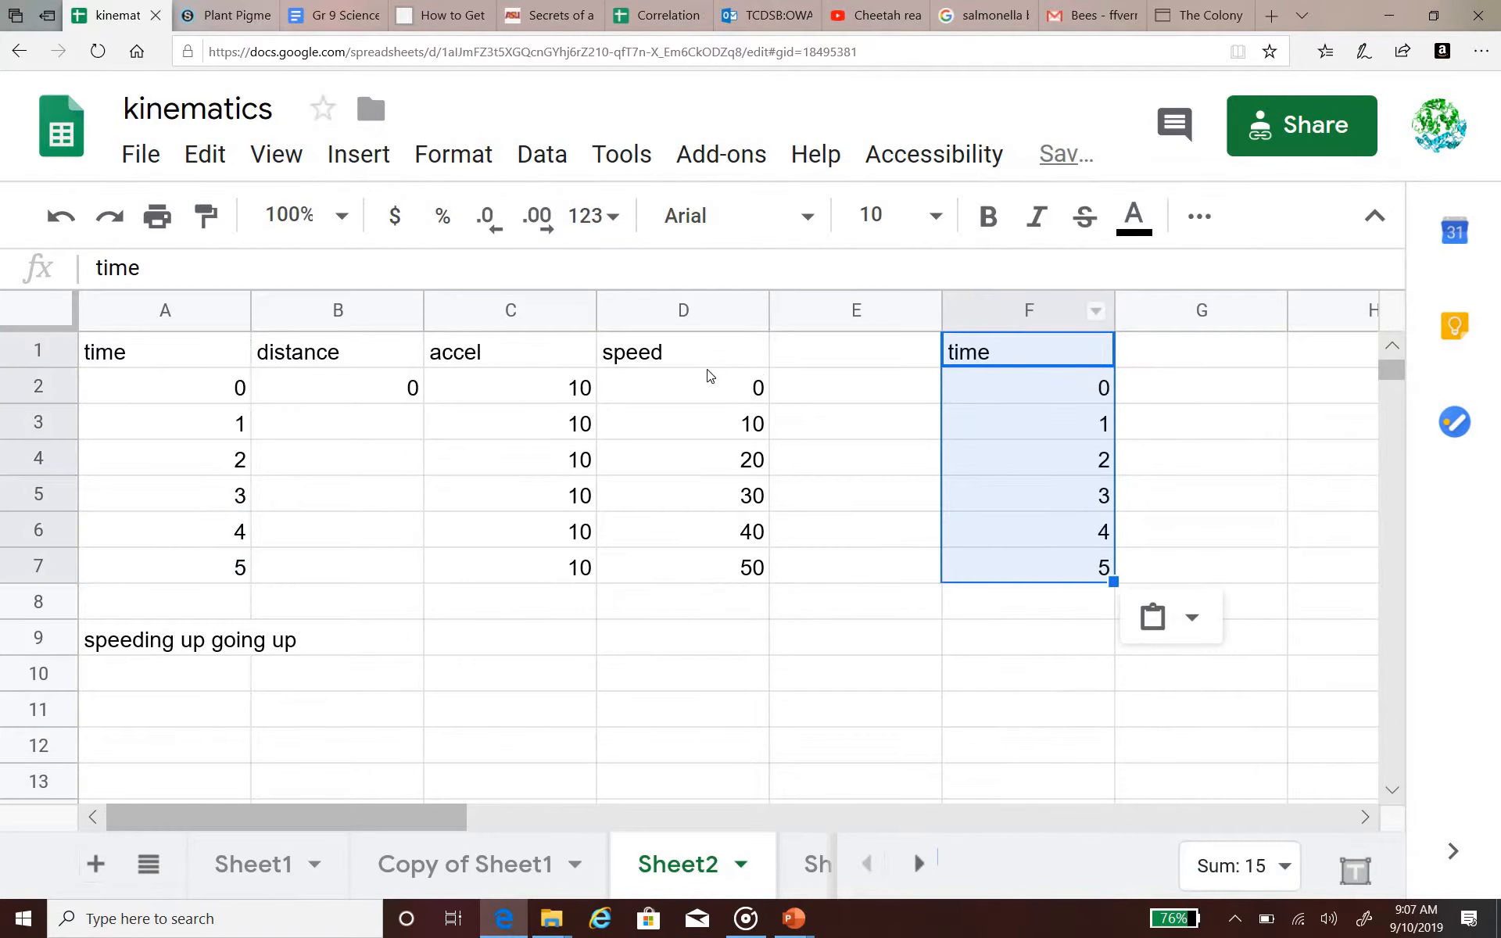
# - Copy the speed column D1:D7 and paste it starting at G1, beside the copied time column
pyautogui.moveTo(703, 353); pyautogui.dragTo(744, 570)
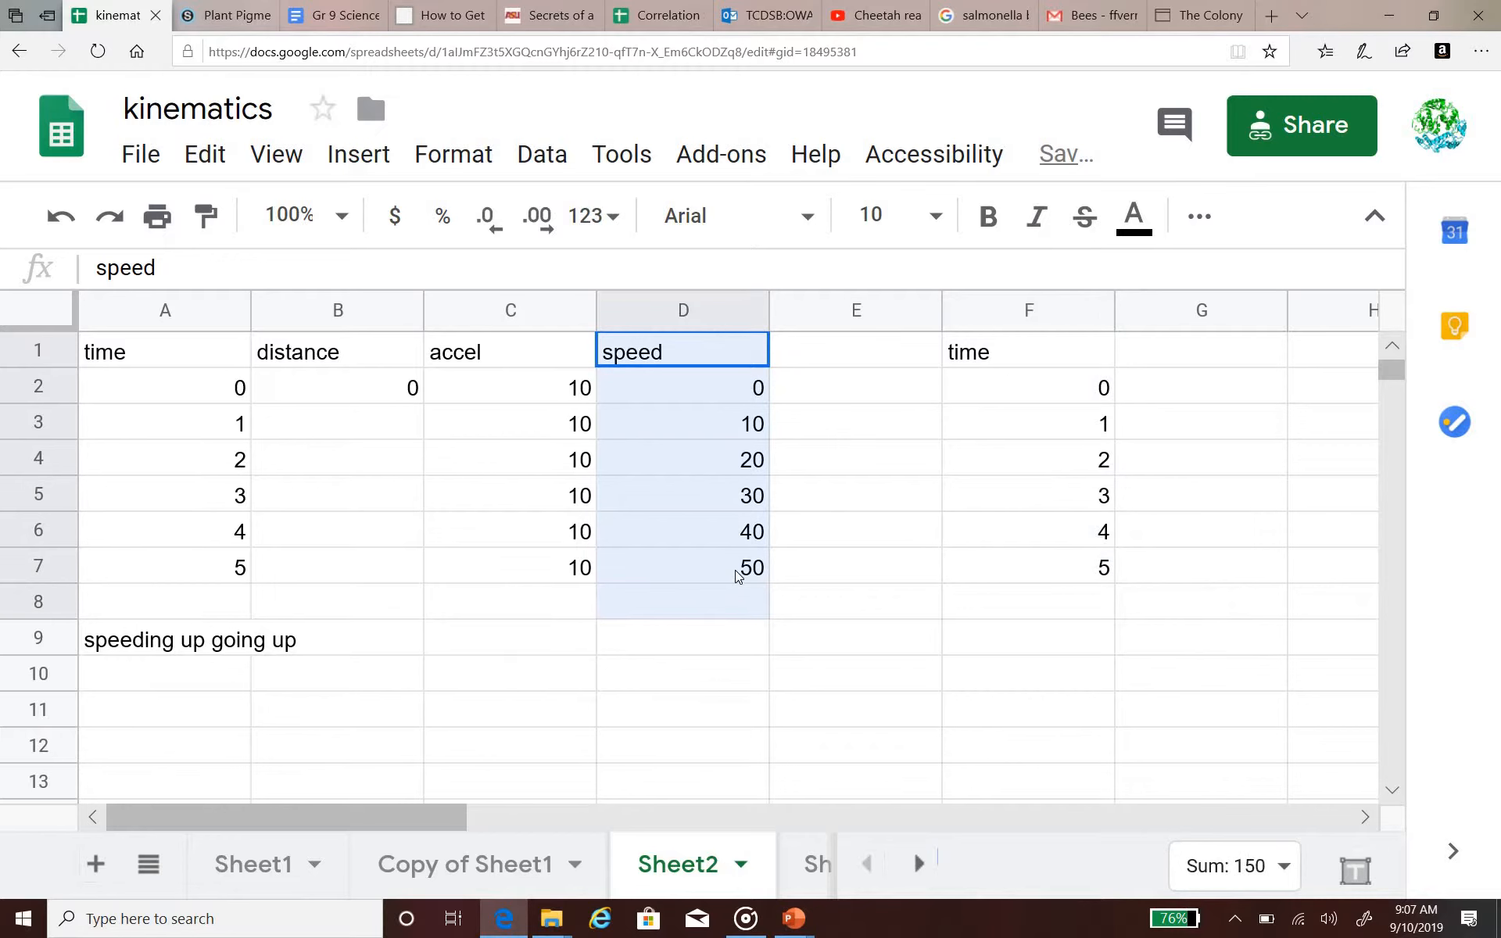
pyautogui.rightClick(713, 402)
pyautogui.click(782, 258)
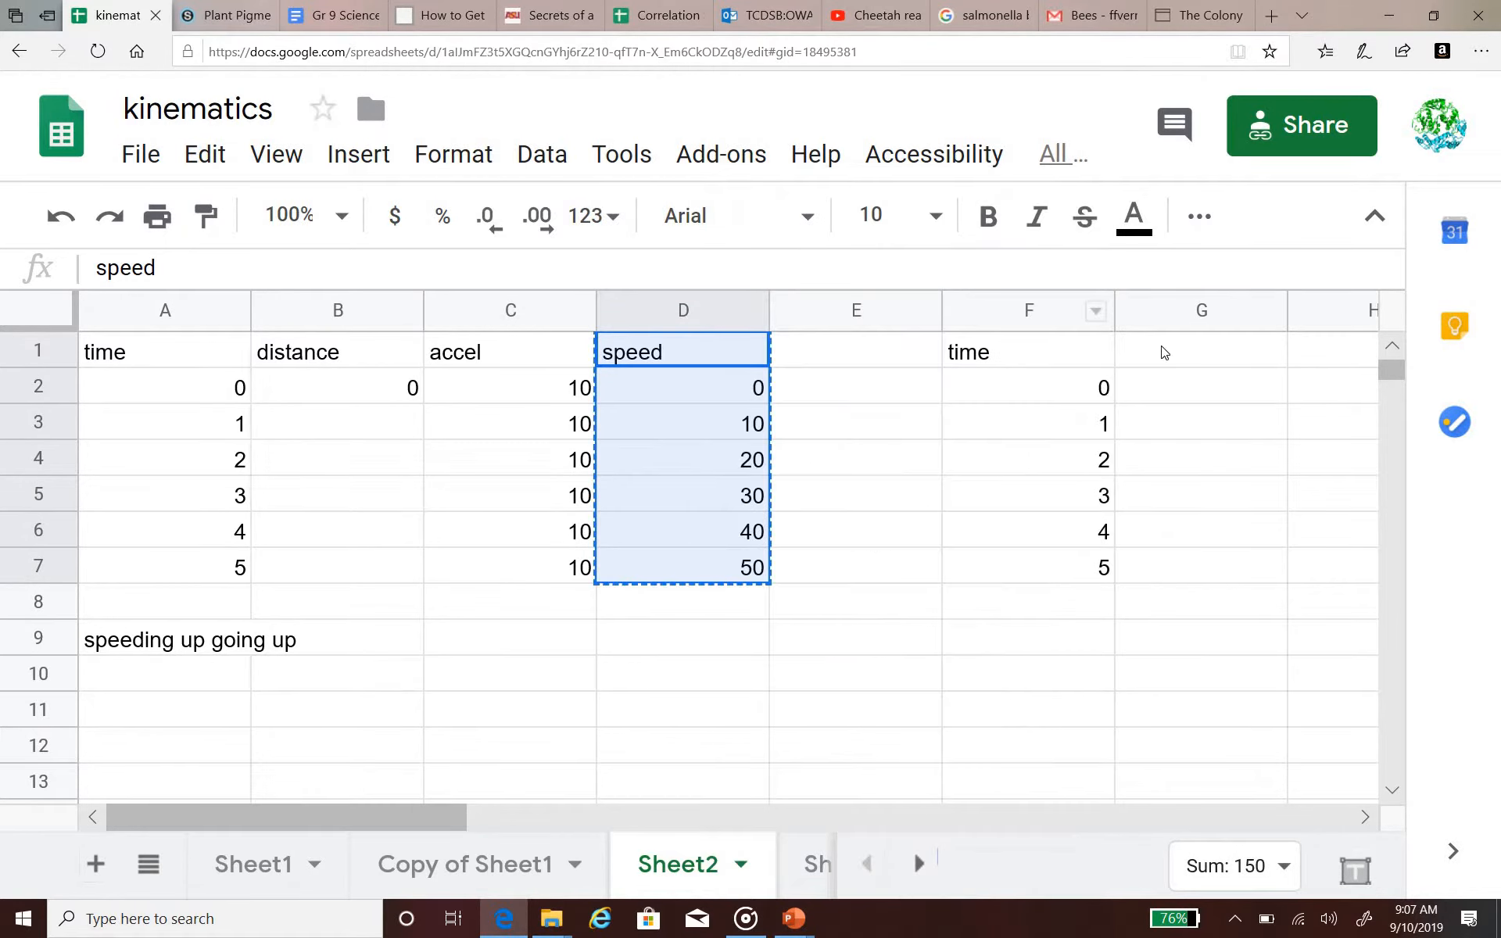
pyautogui.click(1165, 353)
pyautogui.rightClick(1165, 353)
pyautogui.click(1232, 315)
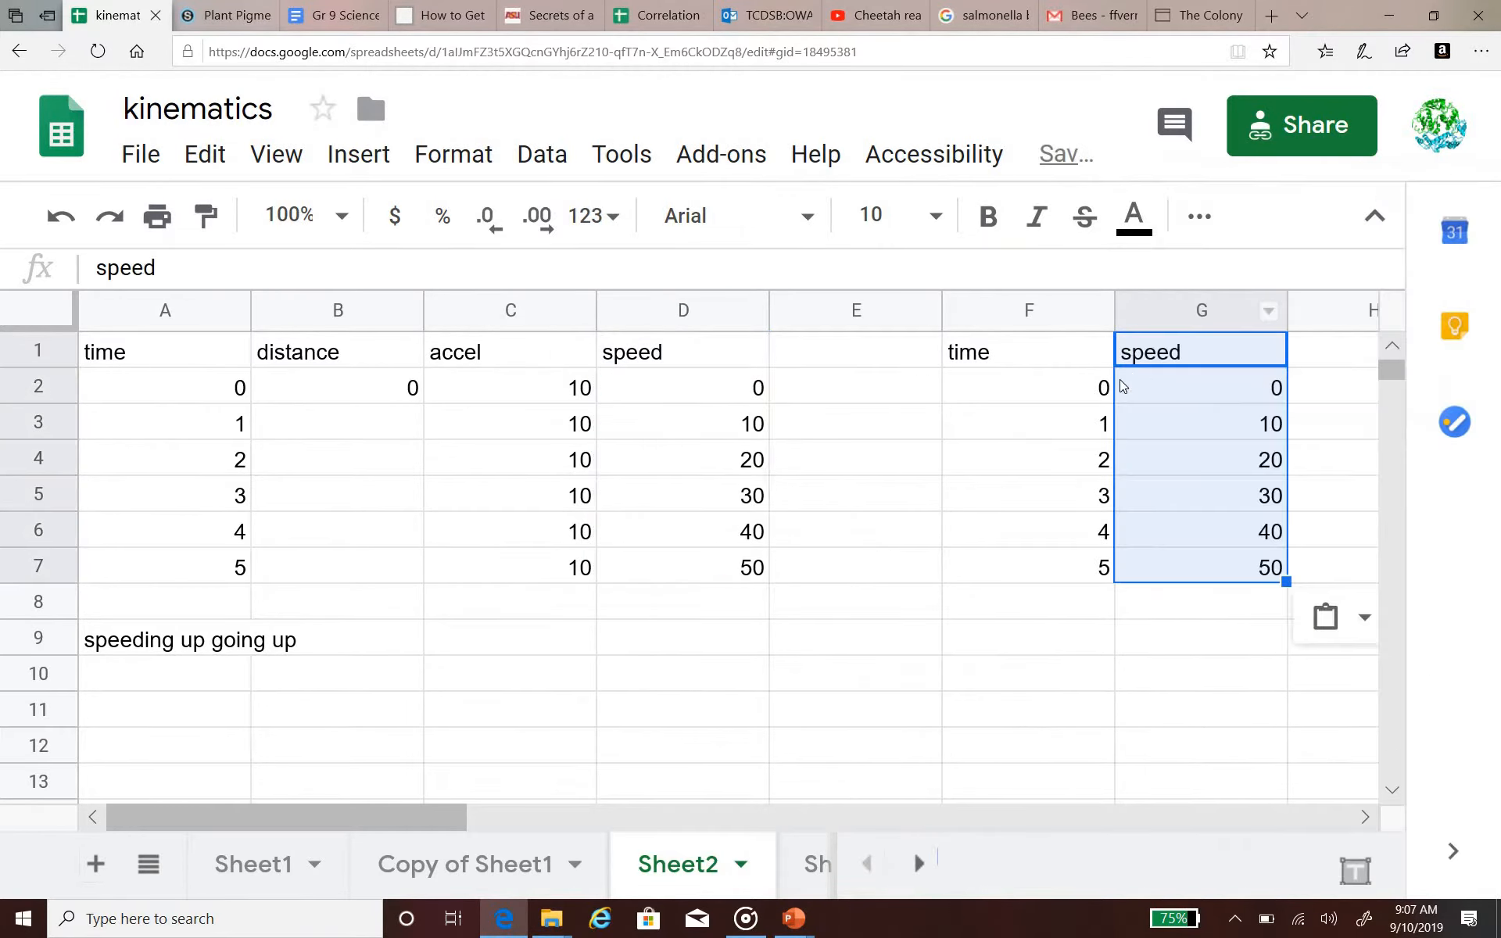
# - Insert a chart from the time and speed data in F1:G7
pyautogui.moveTo(1031, 353); pyautogui.dragTo(1204, 567)
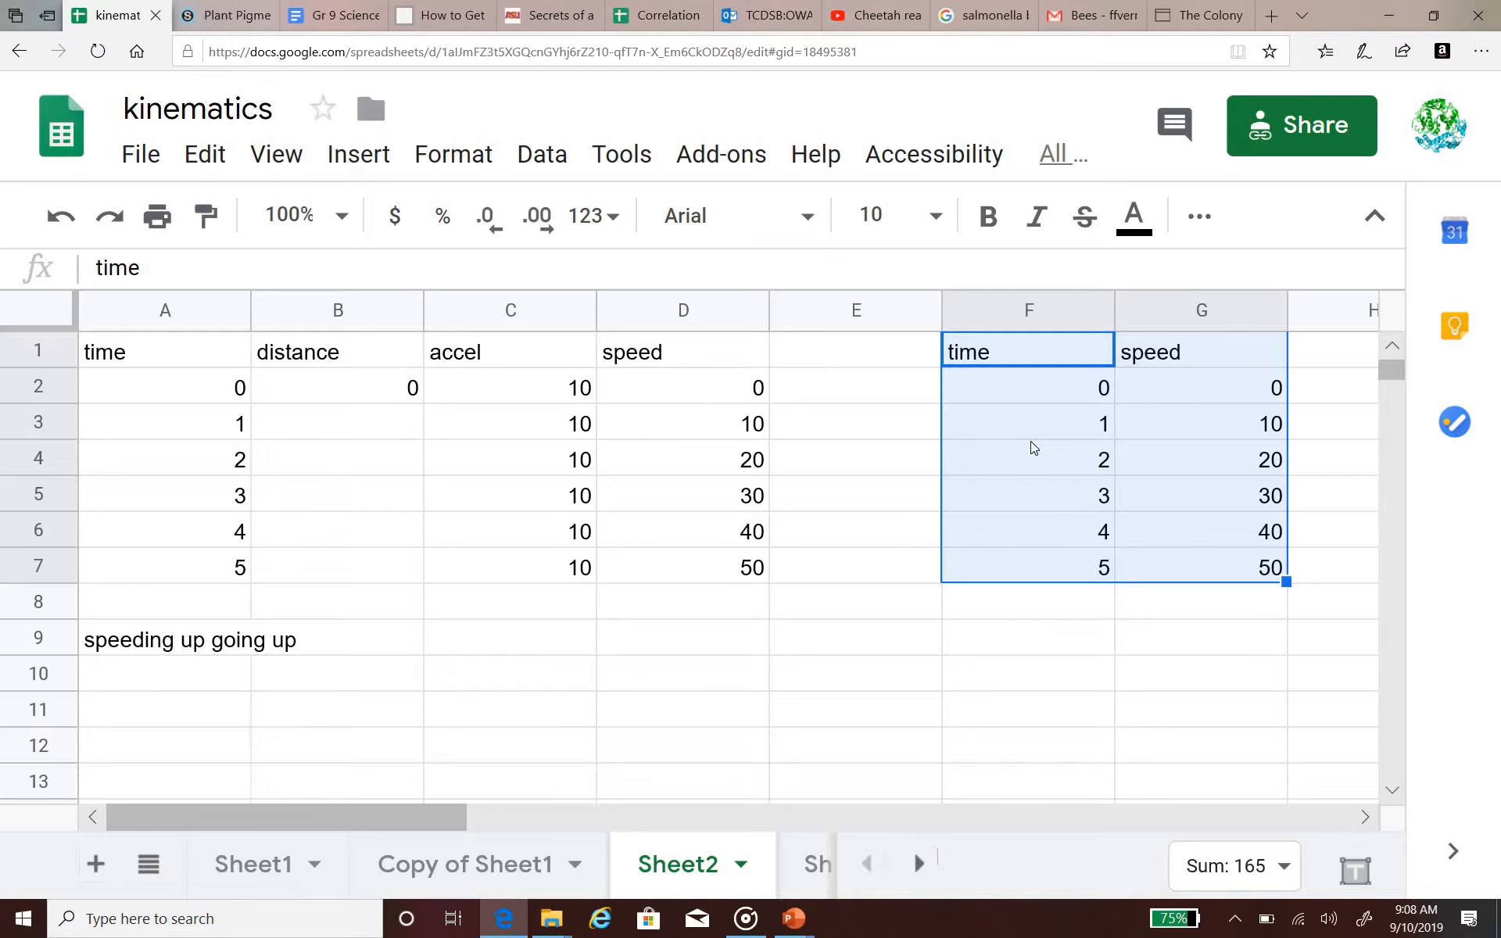
pyautogui.click(358, 154)
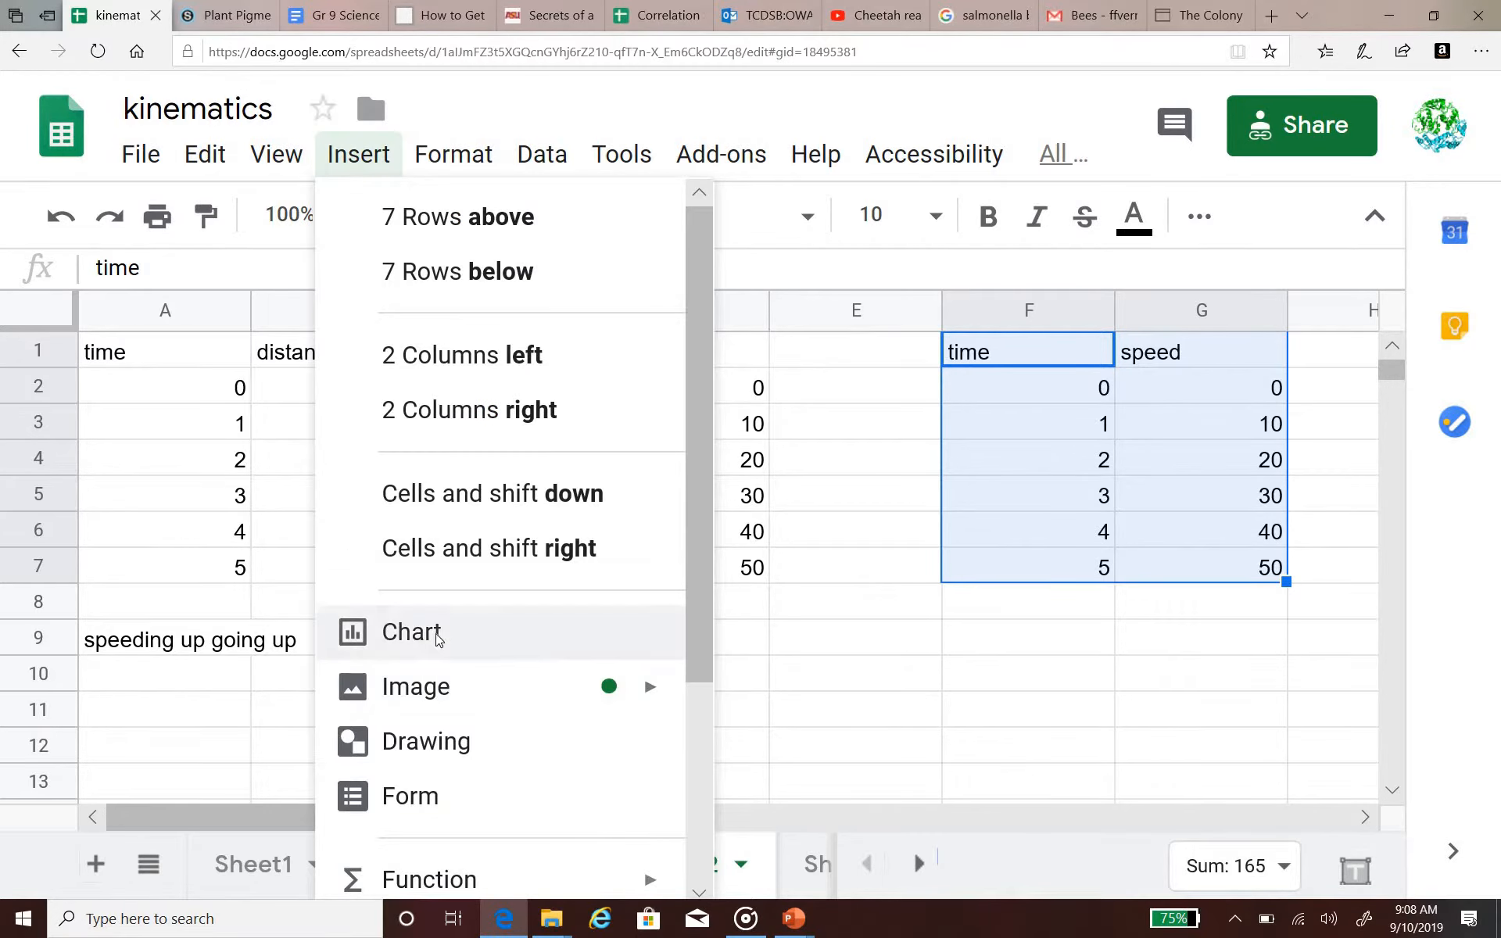
pyautogui.click(412, 633)
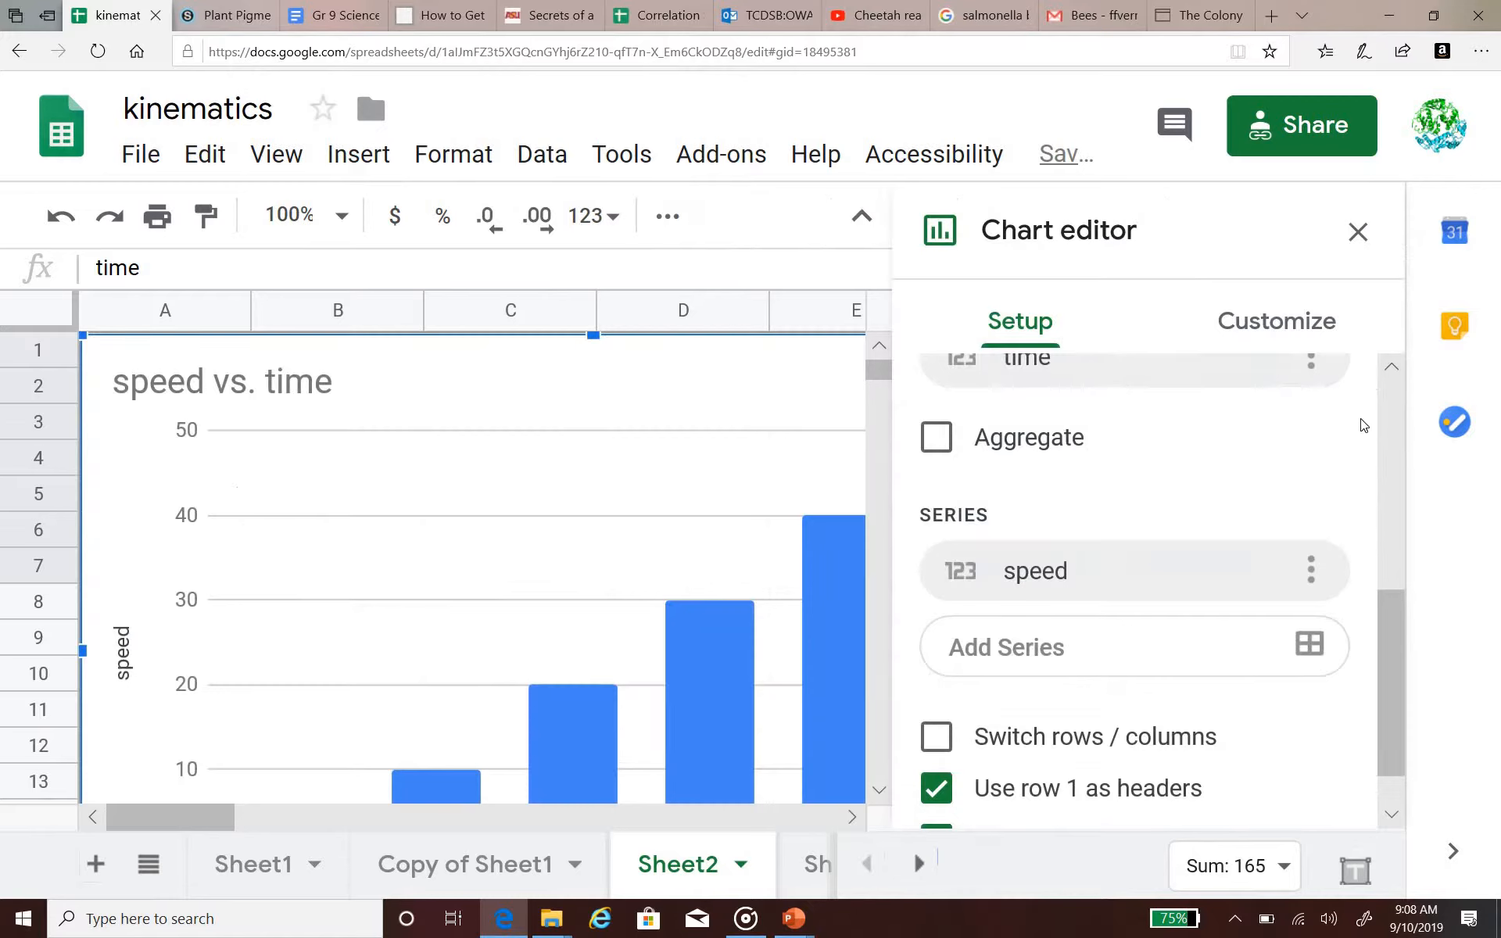
# - Change the speed vs. time chart to a scatter chart and close the chart editor
pyautogui.scroll(5, 1345, 438)
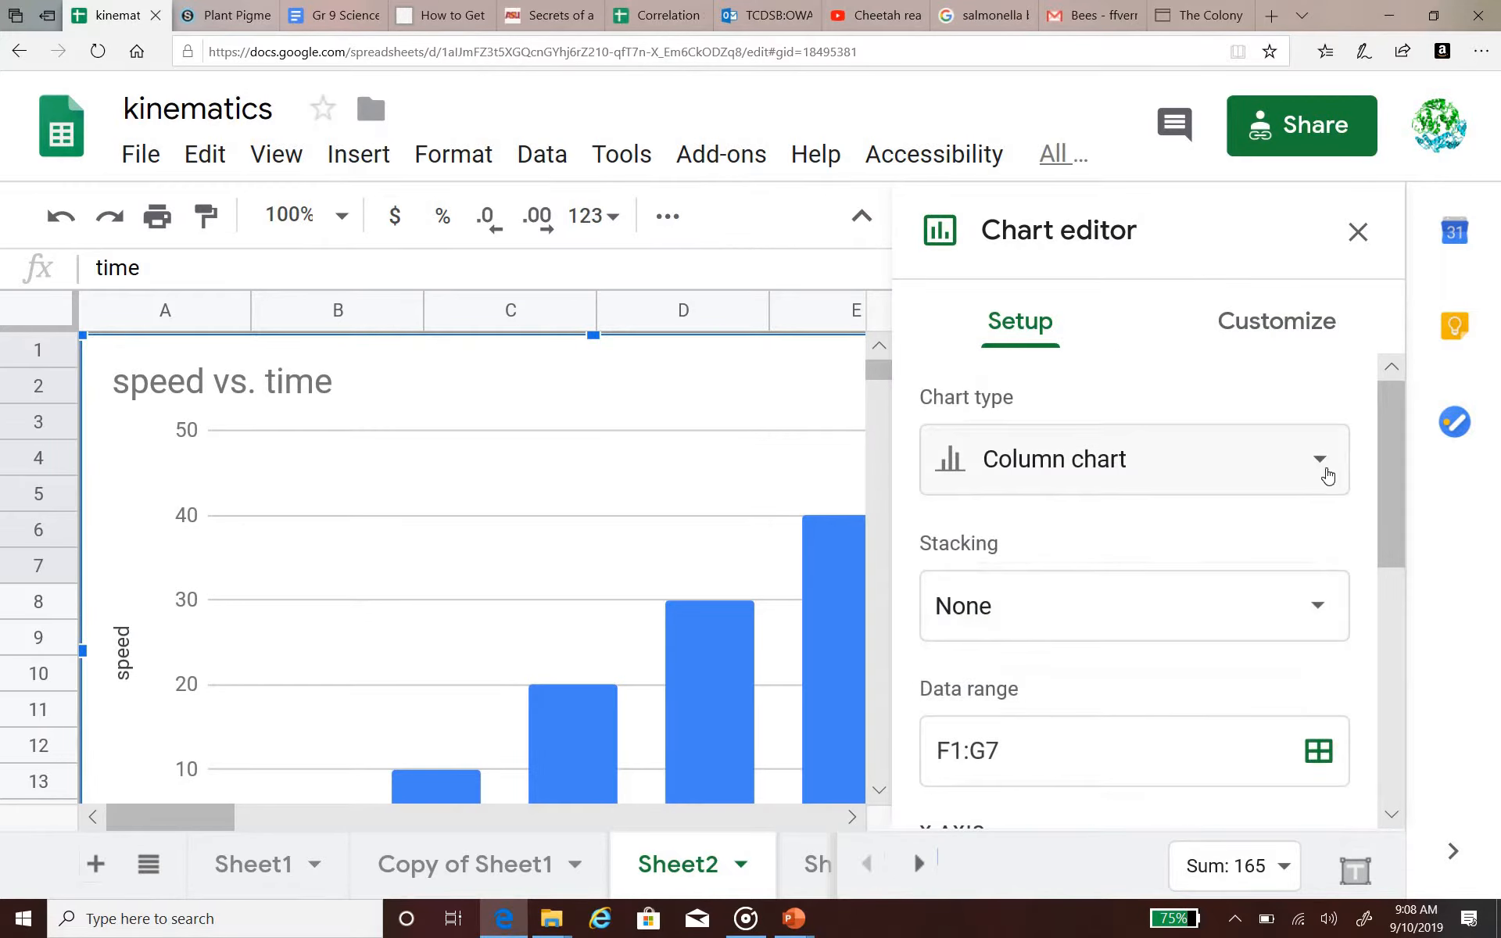
pyautogui.click(1328, 475)
pyautogui.scroll(-10, 1208, 563)
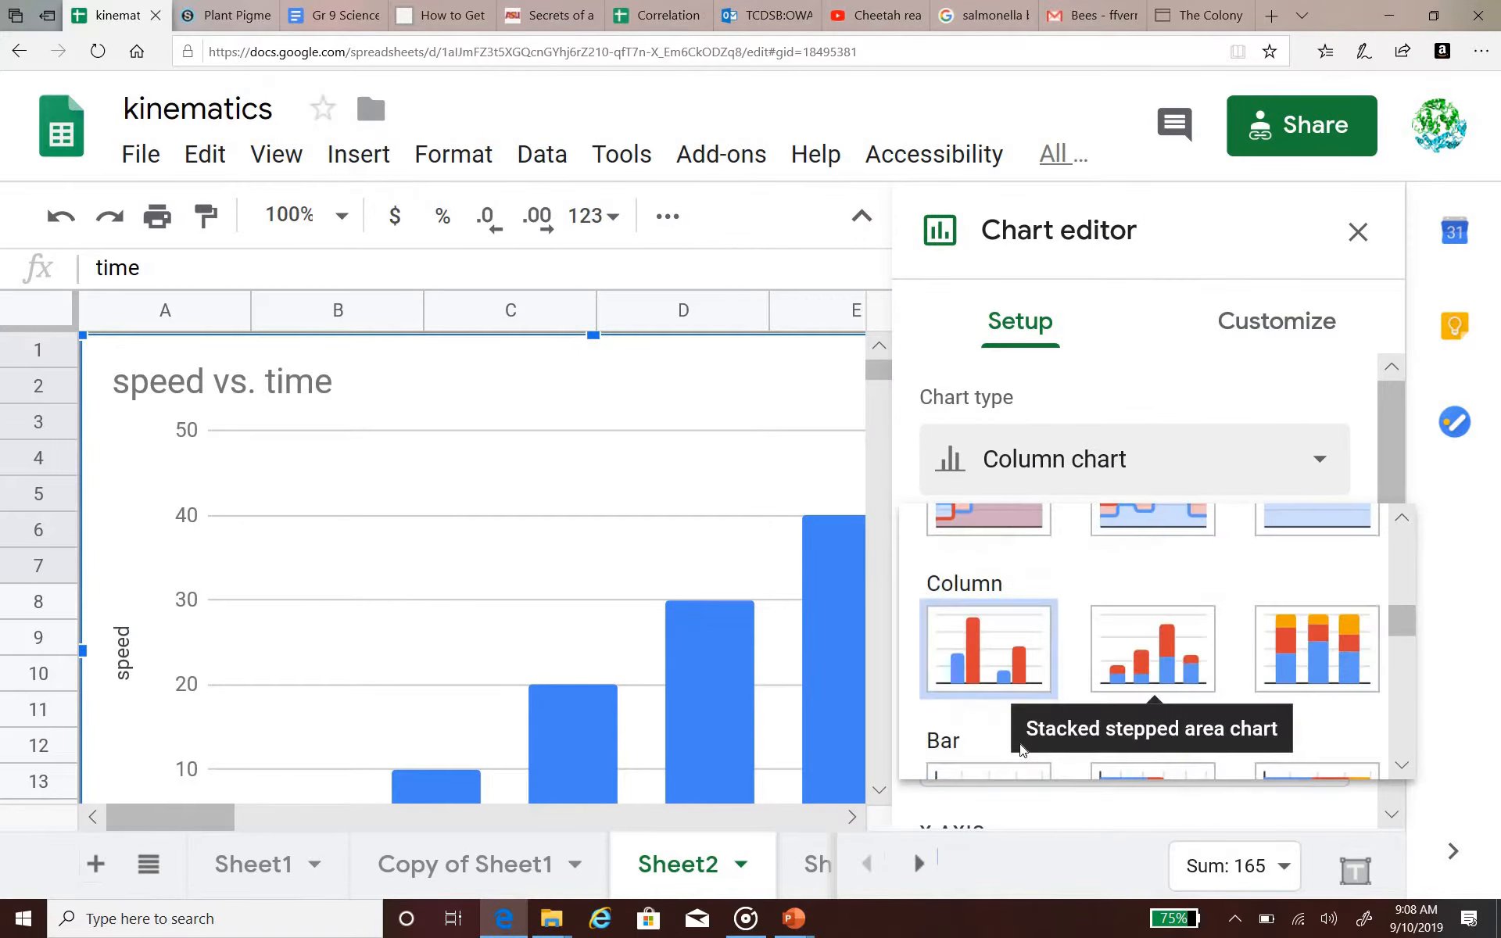
pyautogui.scroll(-6, 1126, 657)
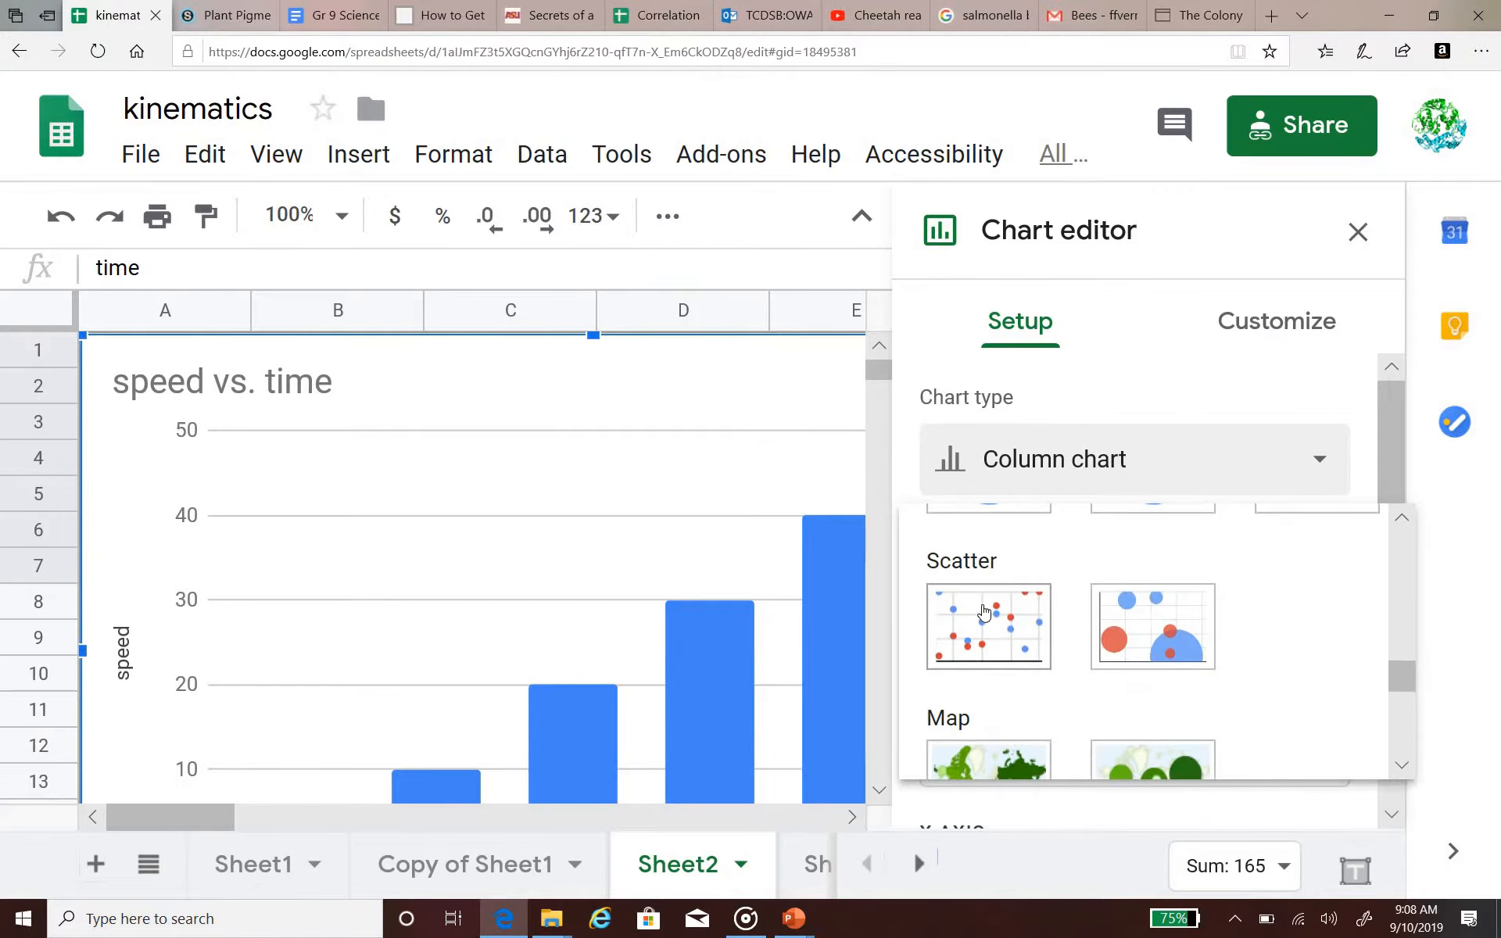
pyautogui.click(985, 615)
pyautogui.click(1358, 233)
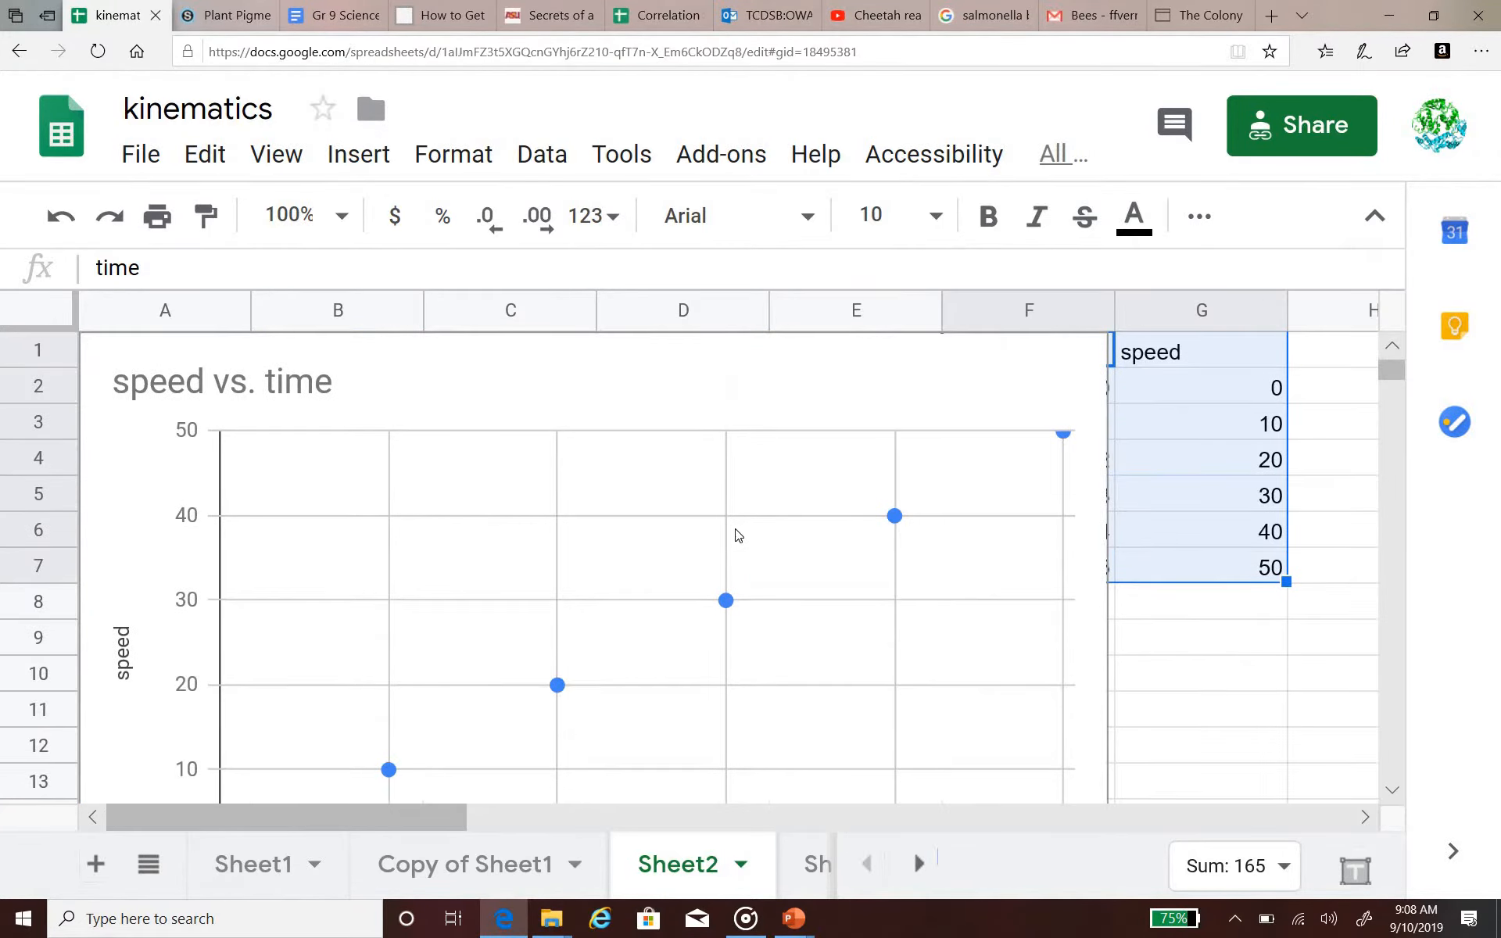
# - Examine the speed vs. time scatter chart from its title down to the time axis
pyautogui.scroll(-1, 735, 537)
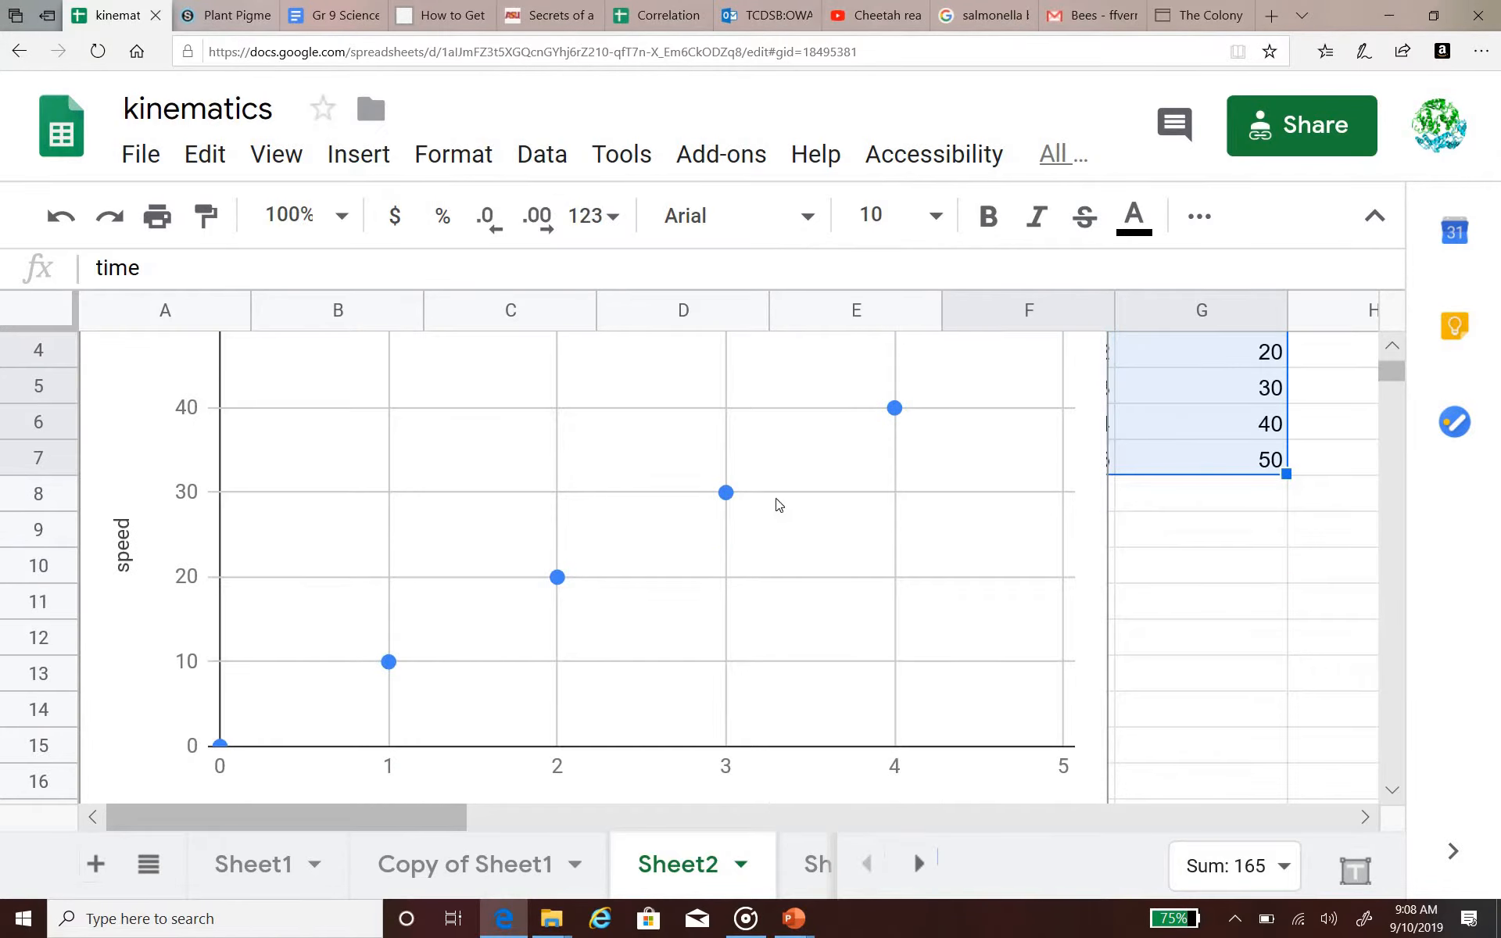
pyautogui.scroll(1, 735, 508)
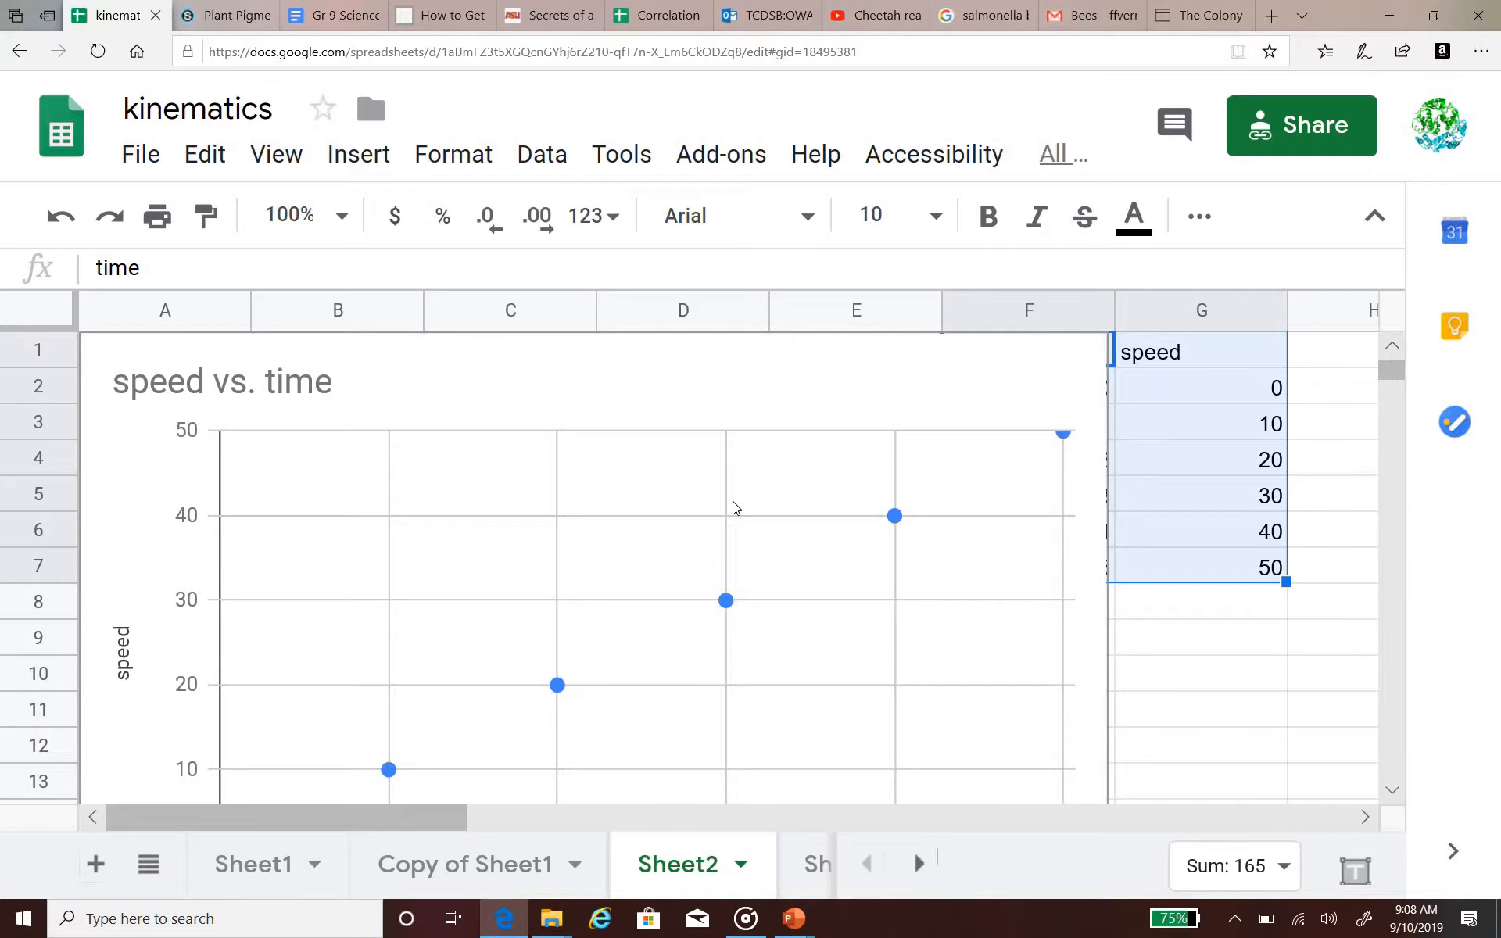
pyautogui.scroll(-2, 735, 508)
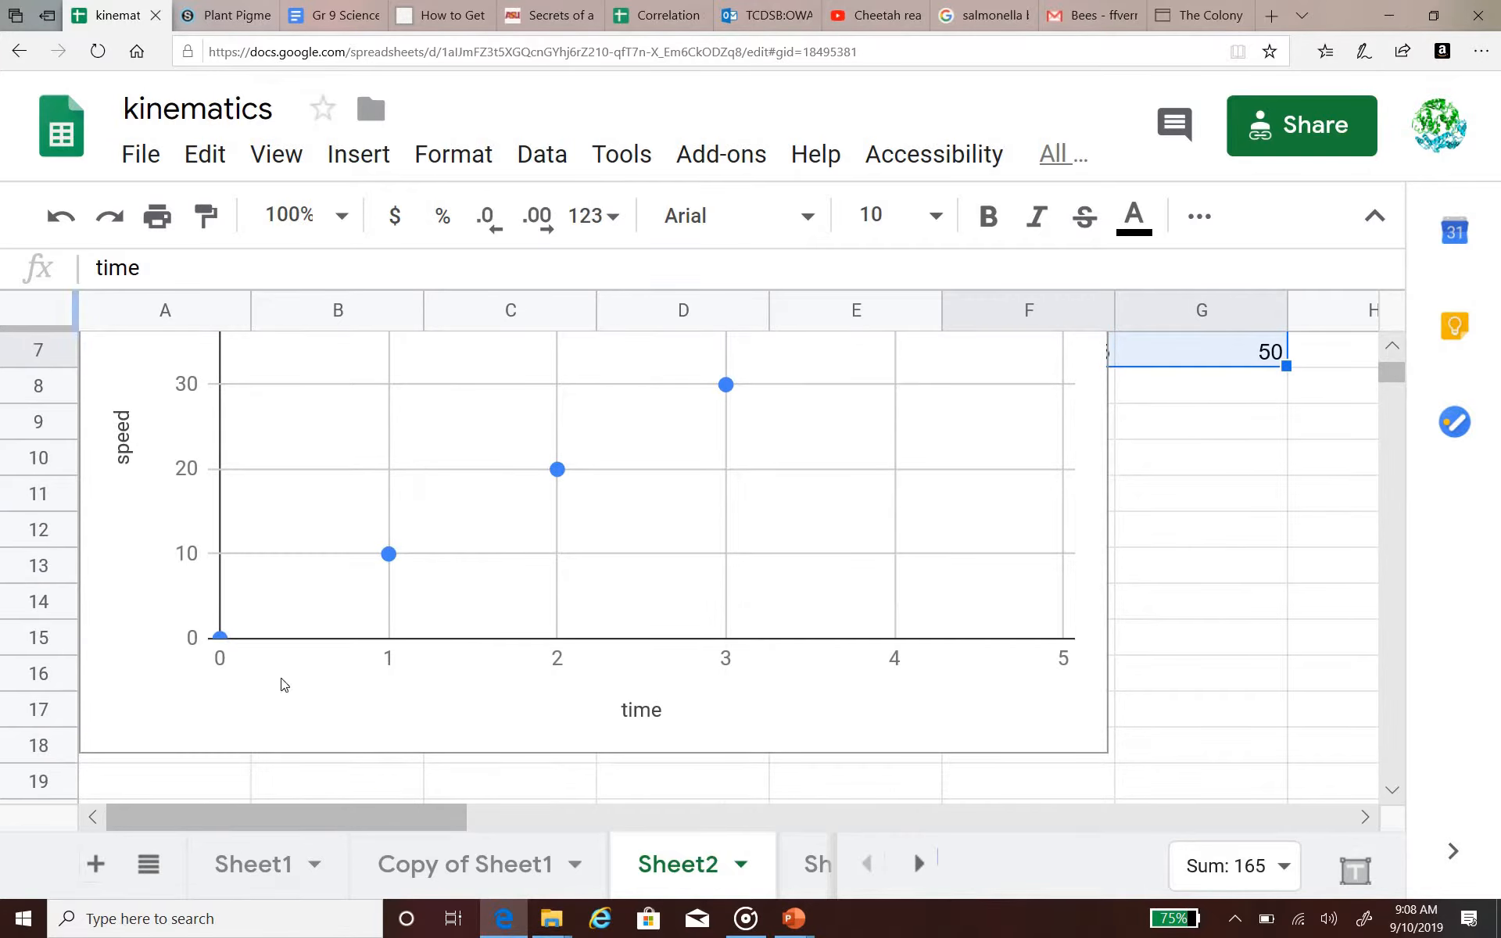
pyautogui.scroll(2, 228, 656)
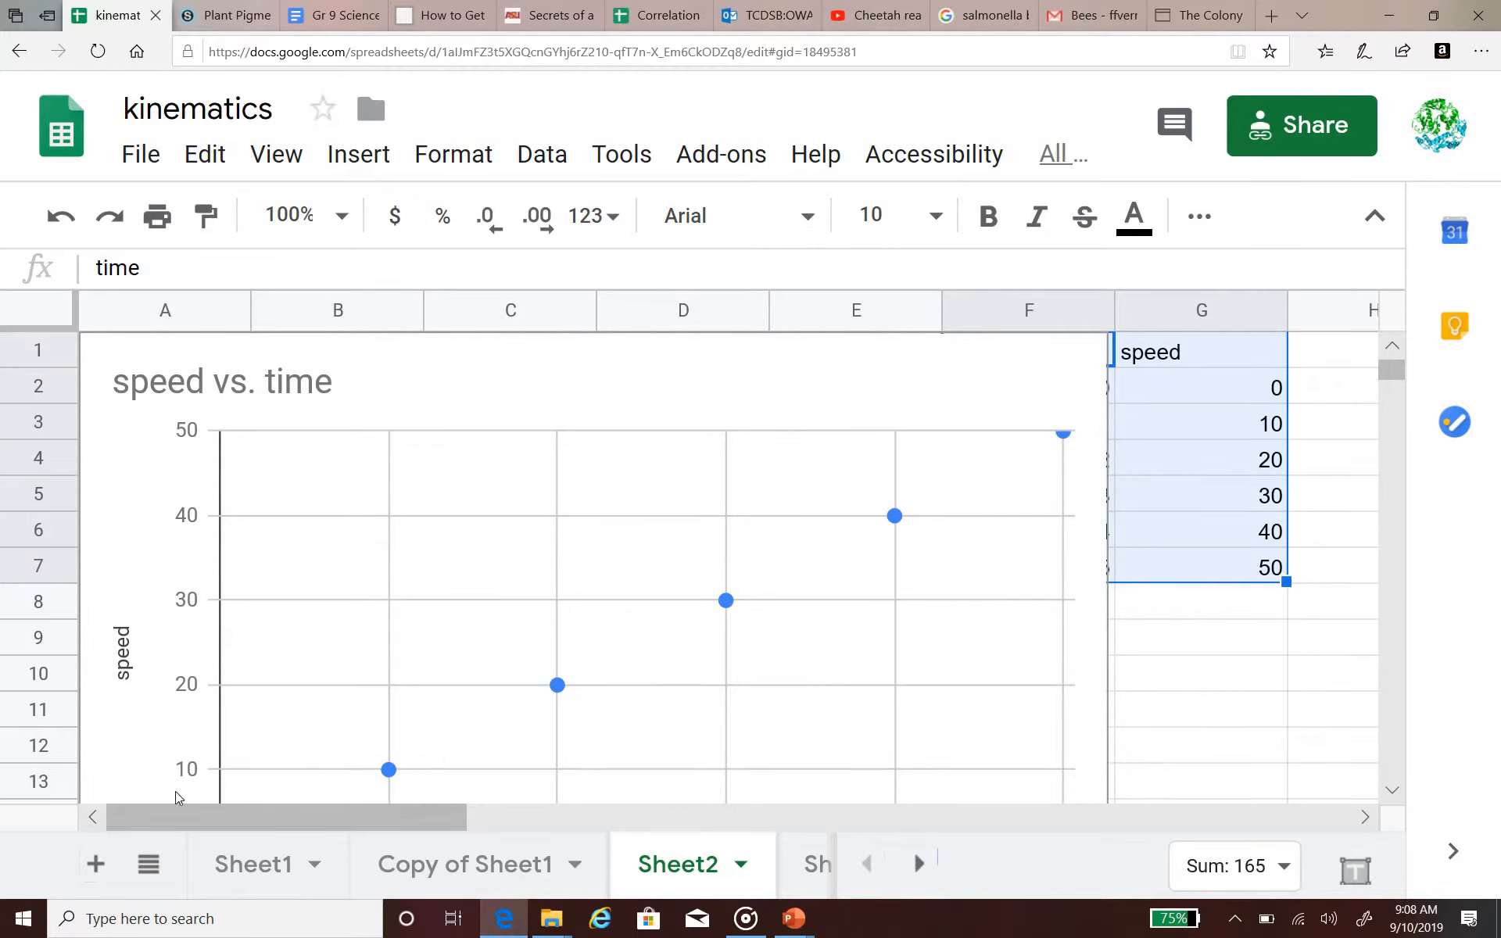
pyautogui.scroll(-3, 322, 743)
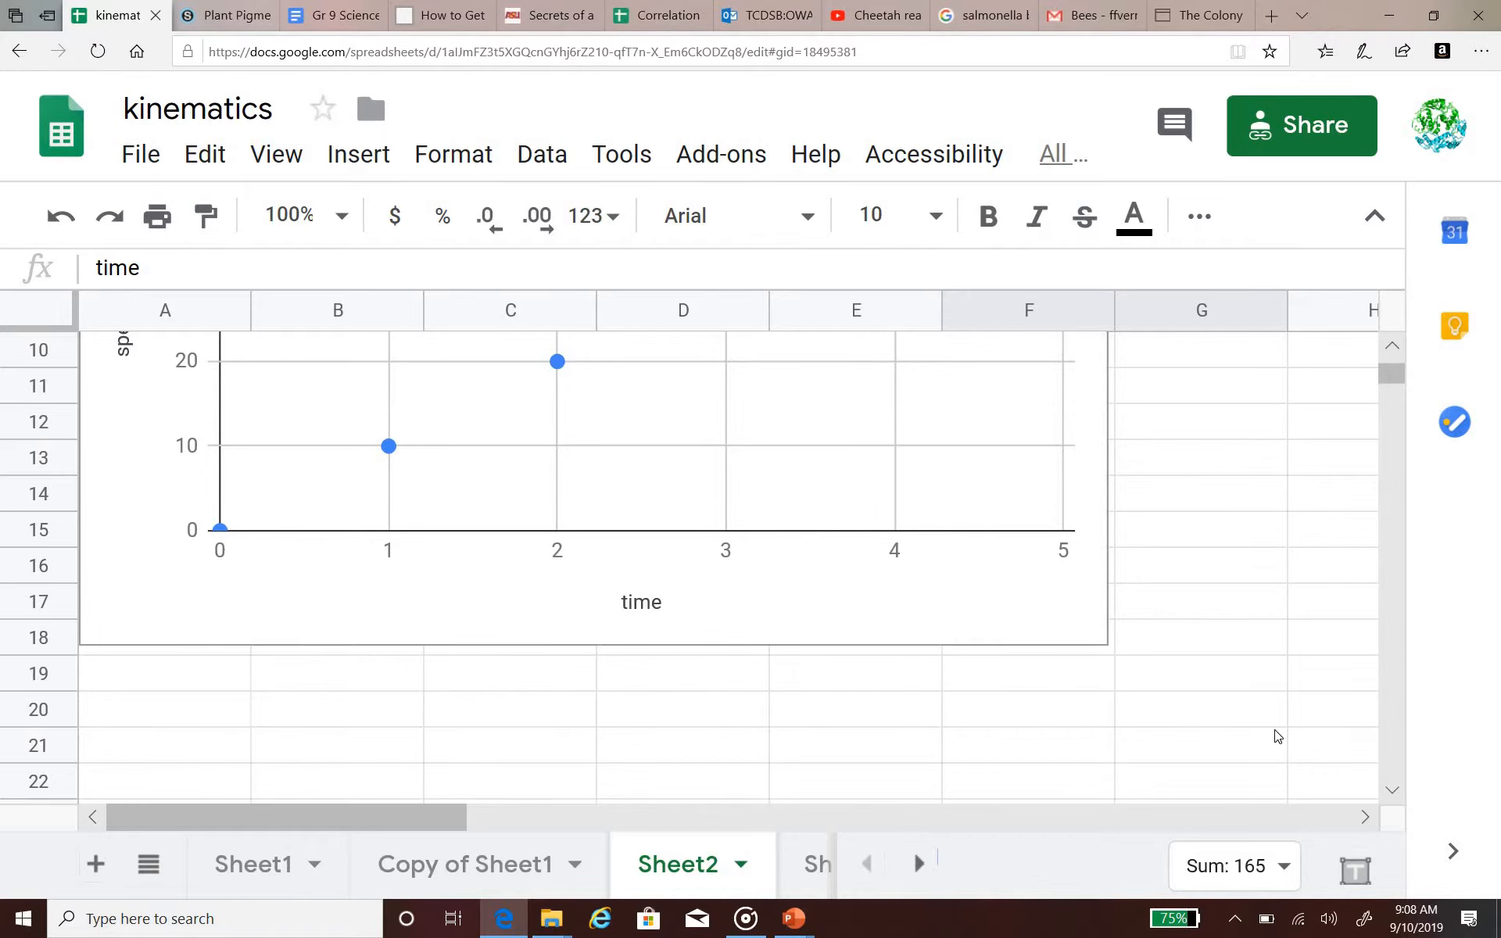
pyautogui.scroll(2, 1278, 736)
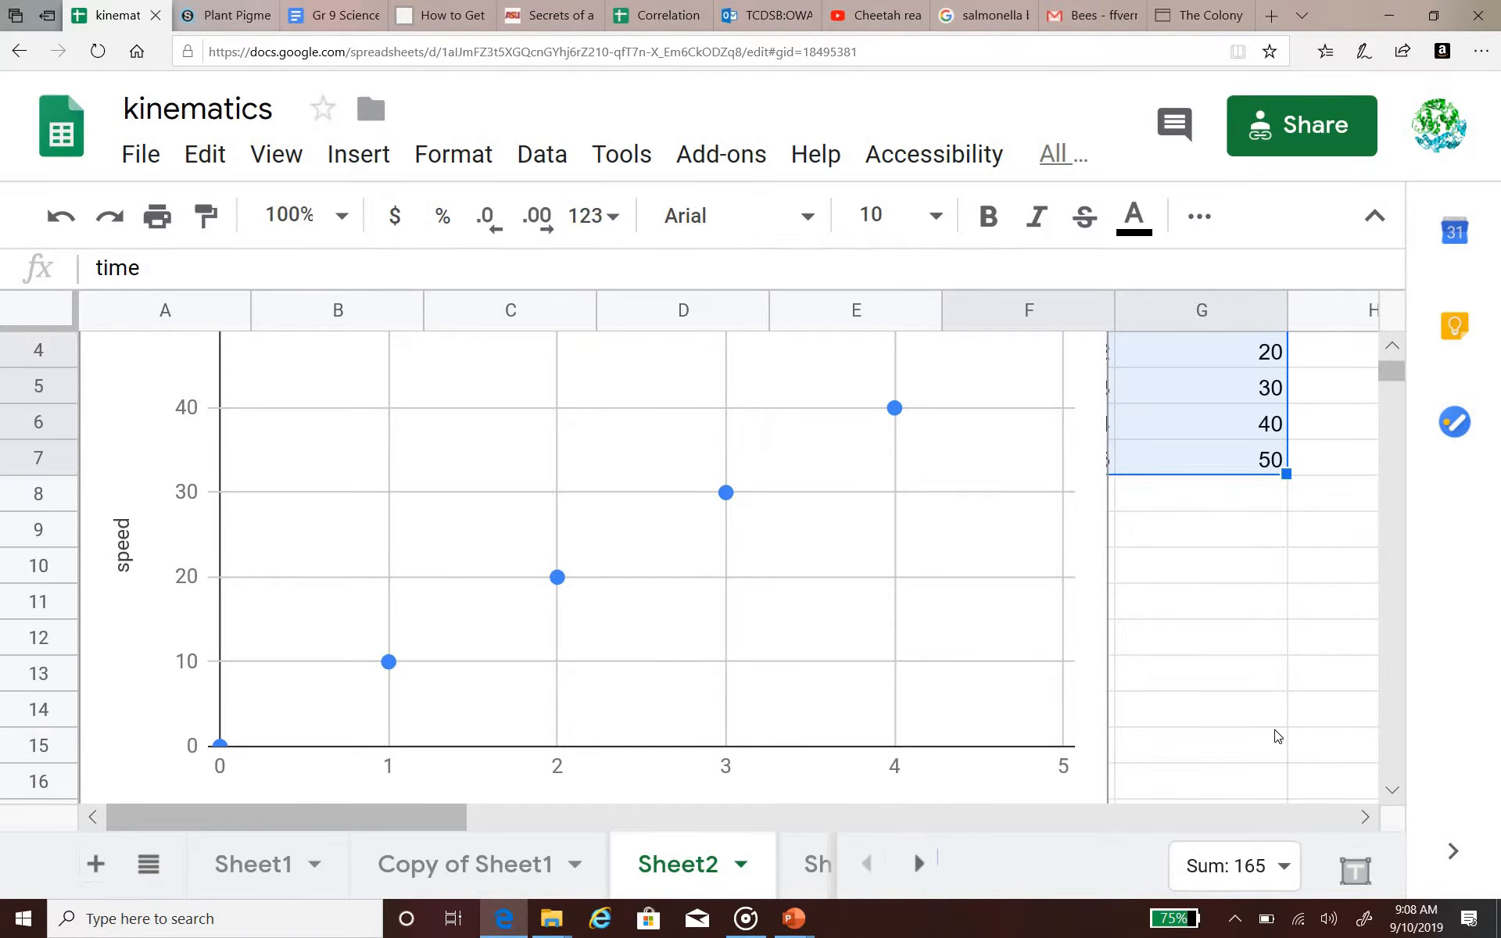
pyautogui.scroll(1, 1278, 736)
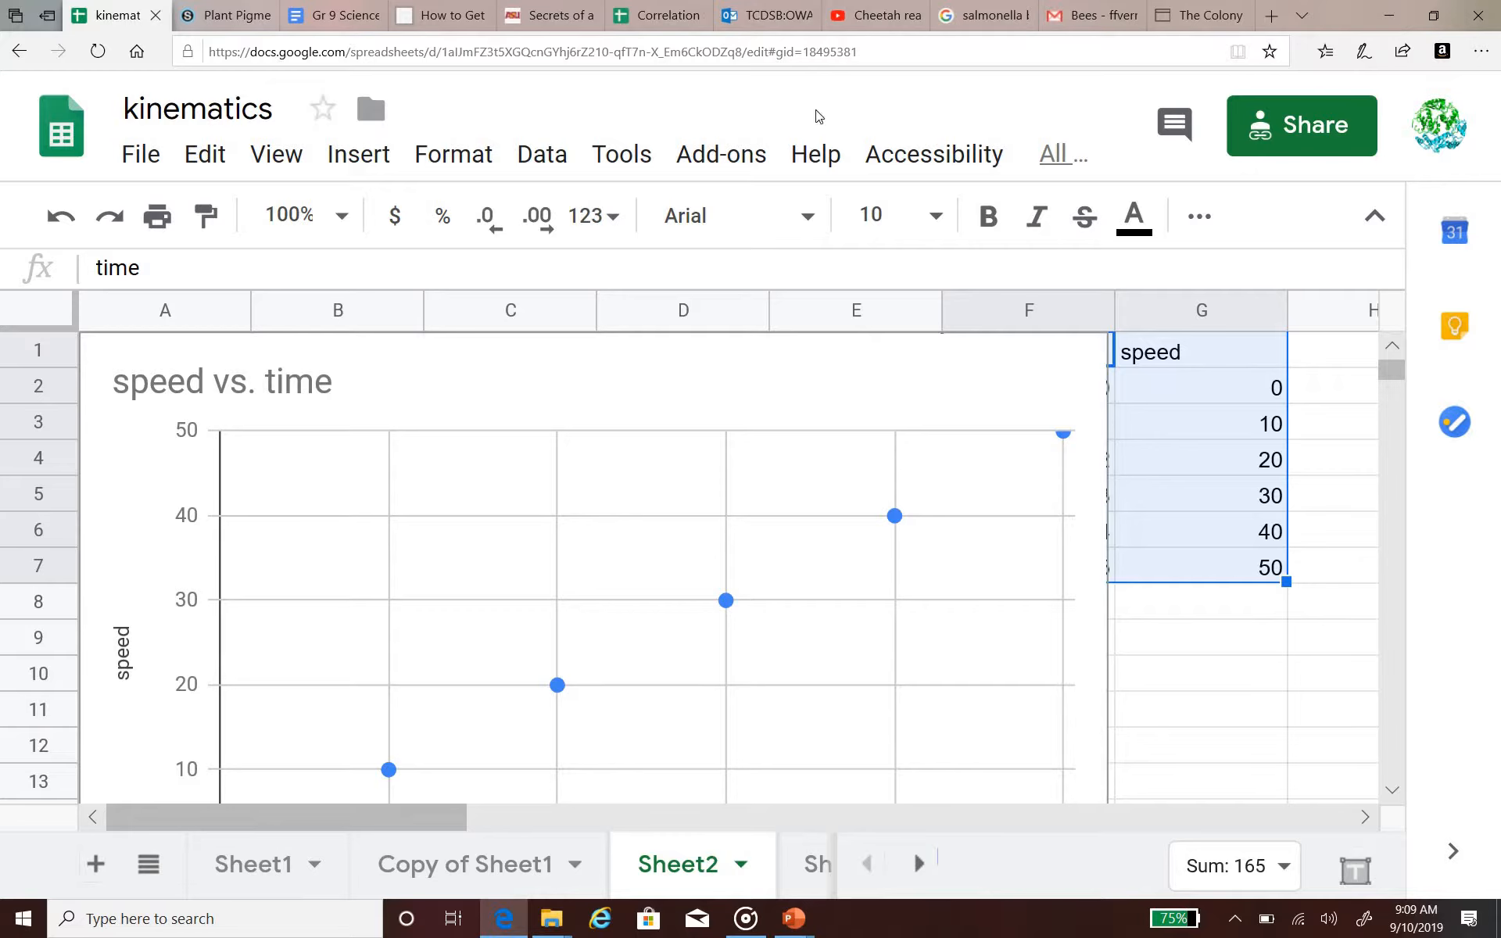
# - Delete the speed vs. time scatter chart from Sheet2
pyautogui.click(1064, 368)
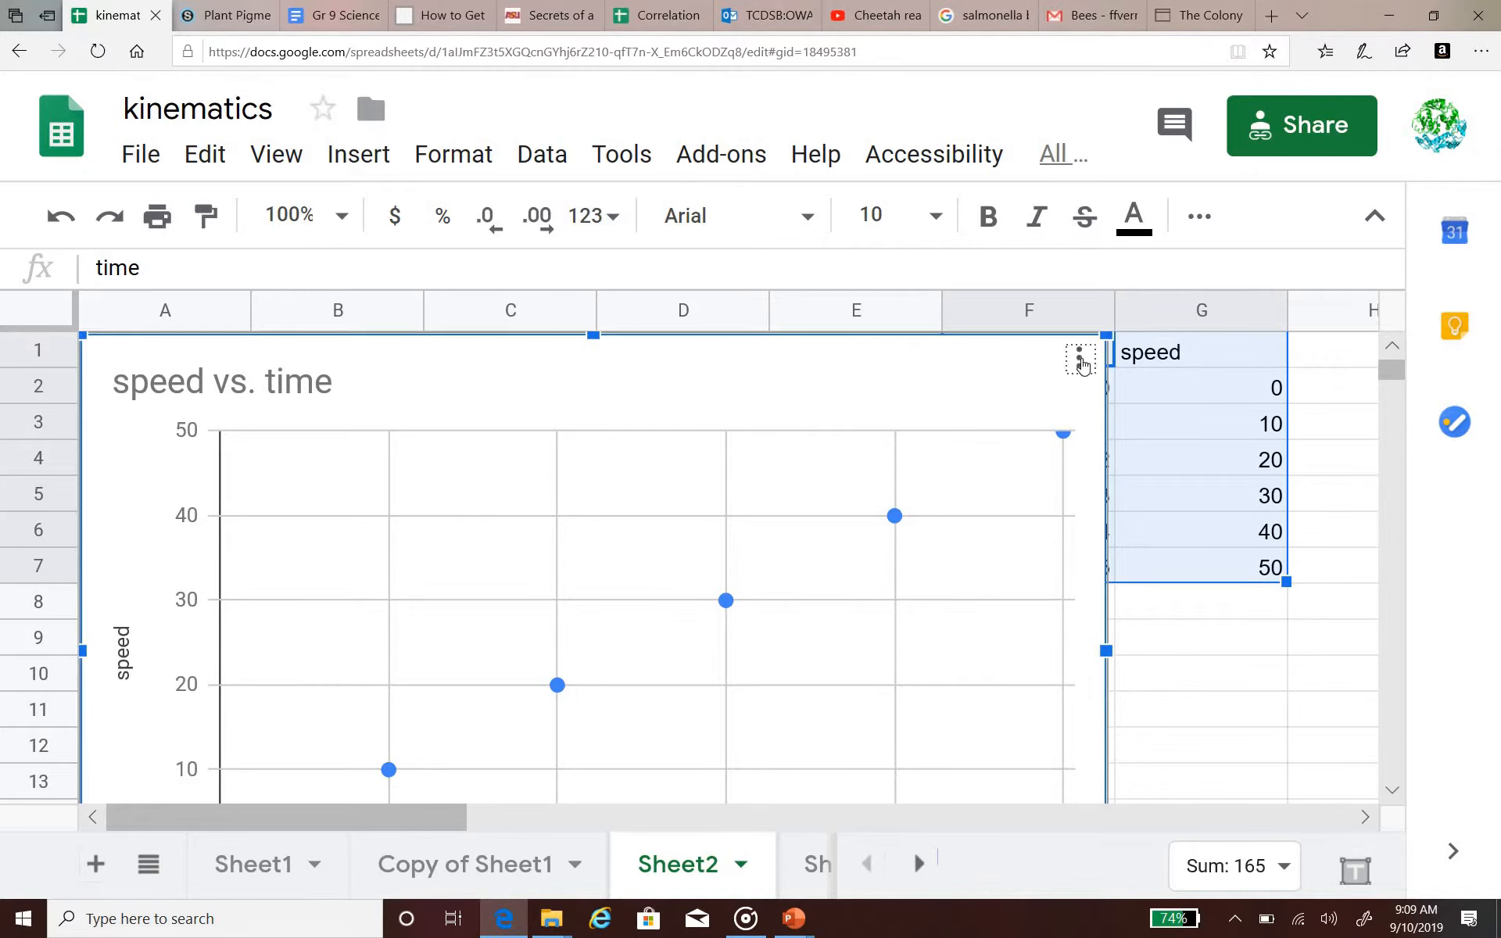
pyautogui.click(1080, 358)
pyautogui.click(923, 468)
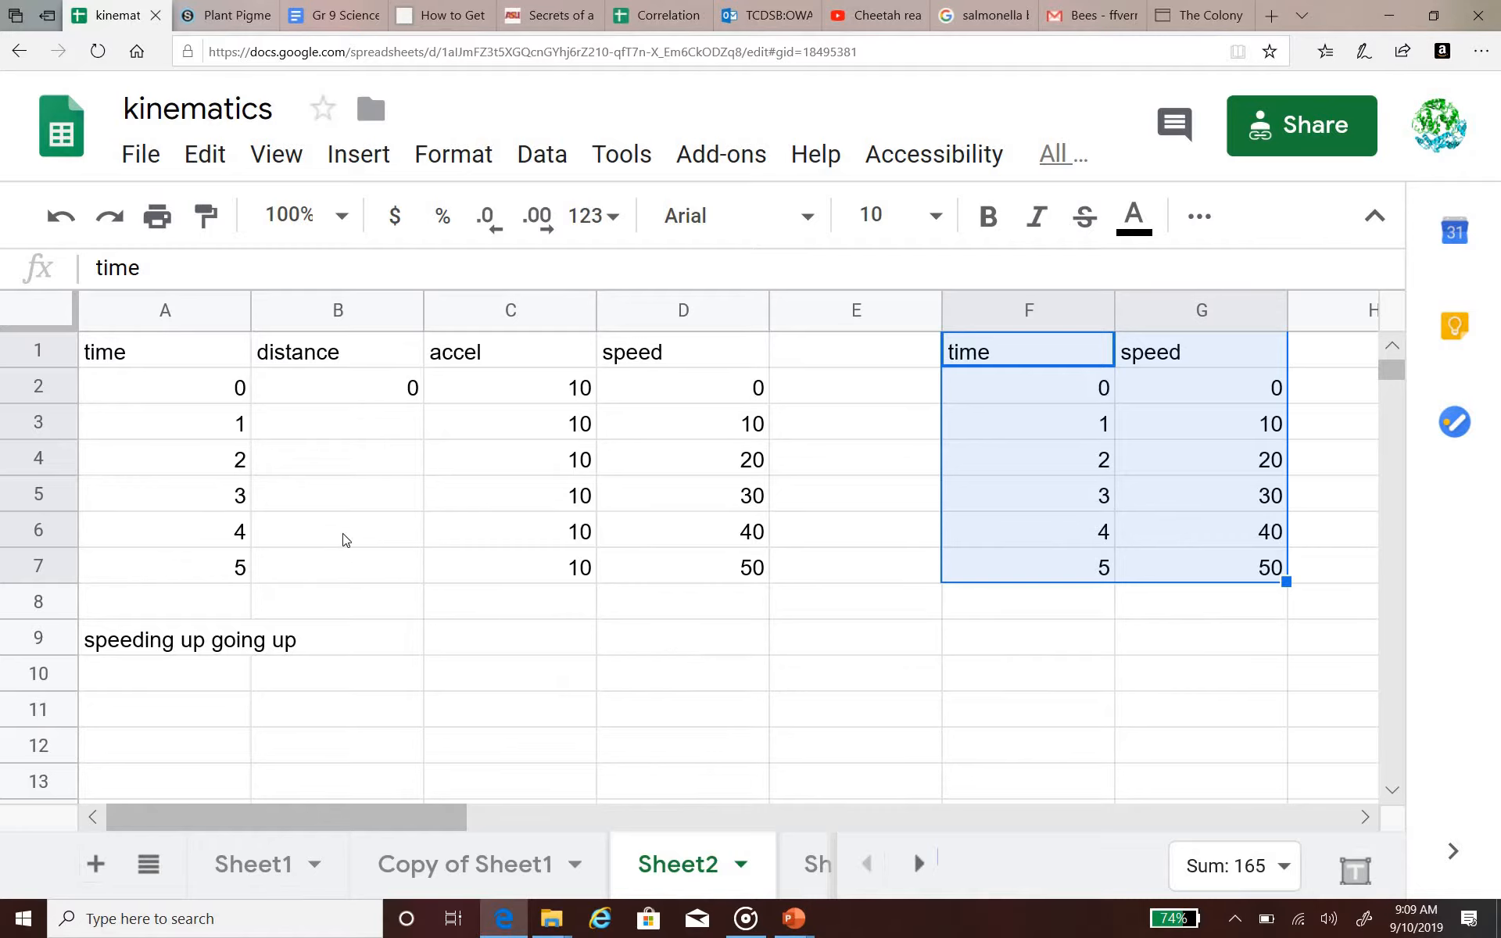
# - Enter the distances for times 1 and 2, 5 in B3 and 20 in B4, using the speeds in D2:D4
pyautogui.click(361, 427)
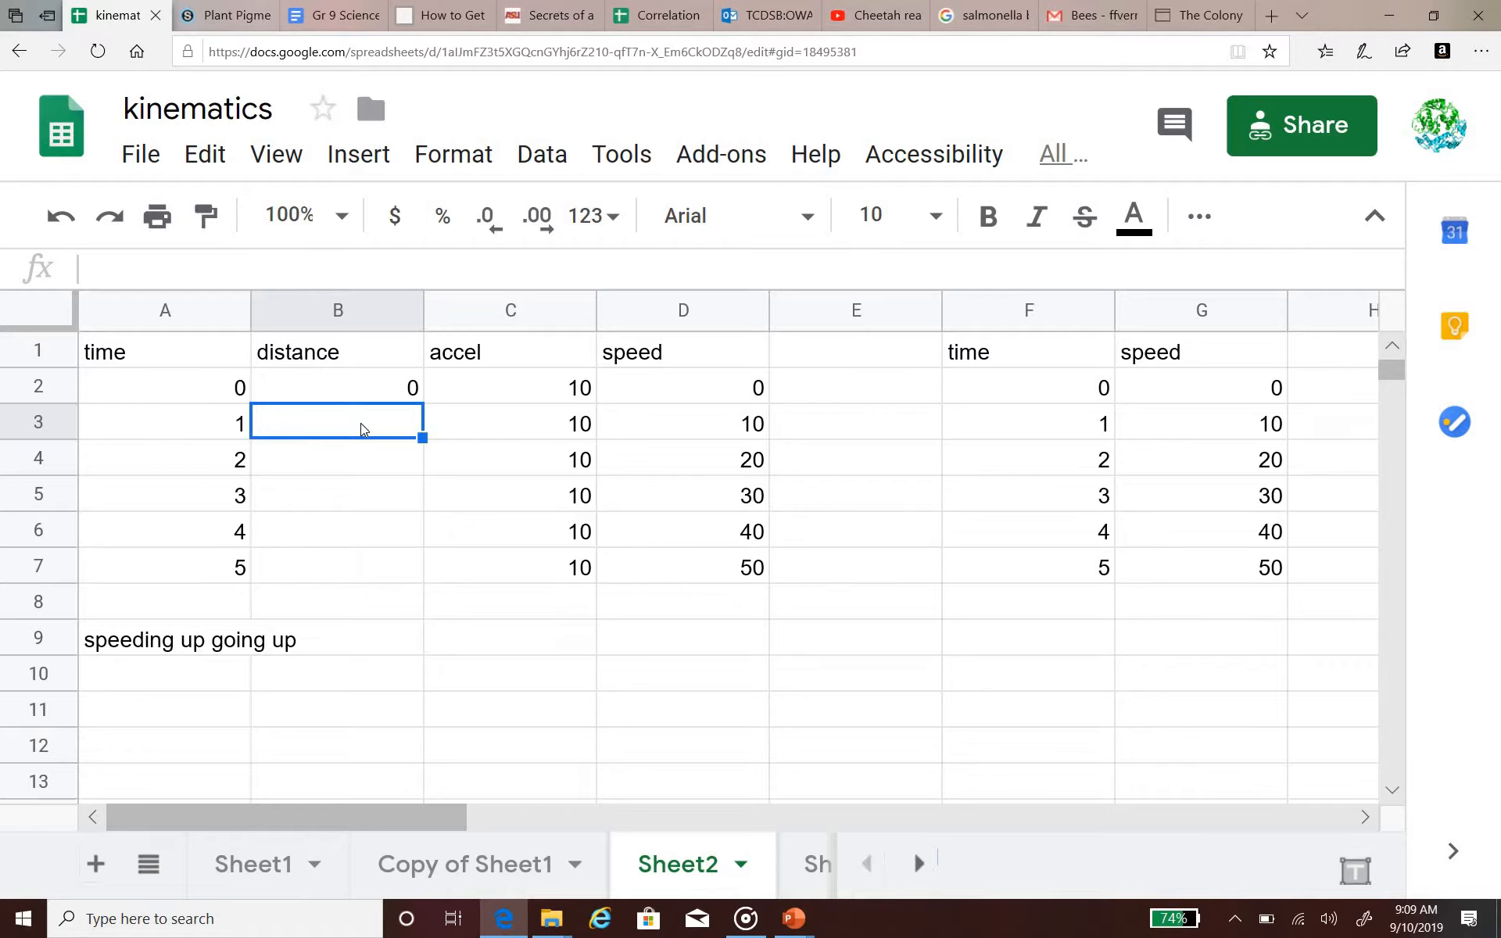
pyautogui.write('5')
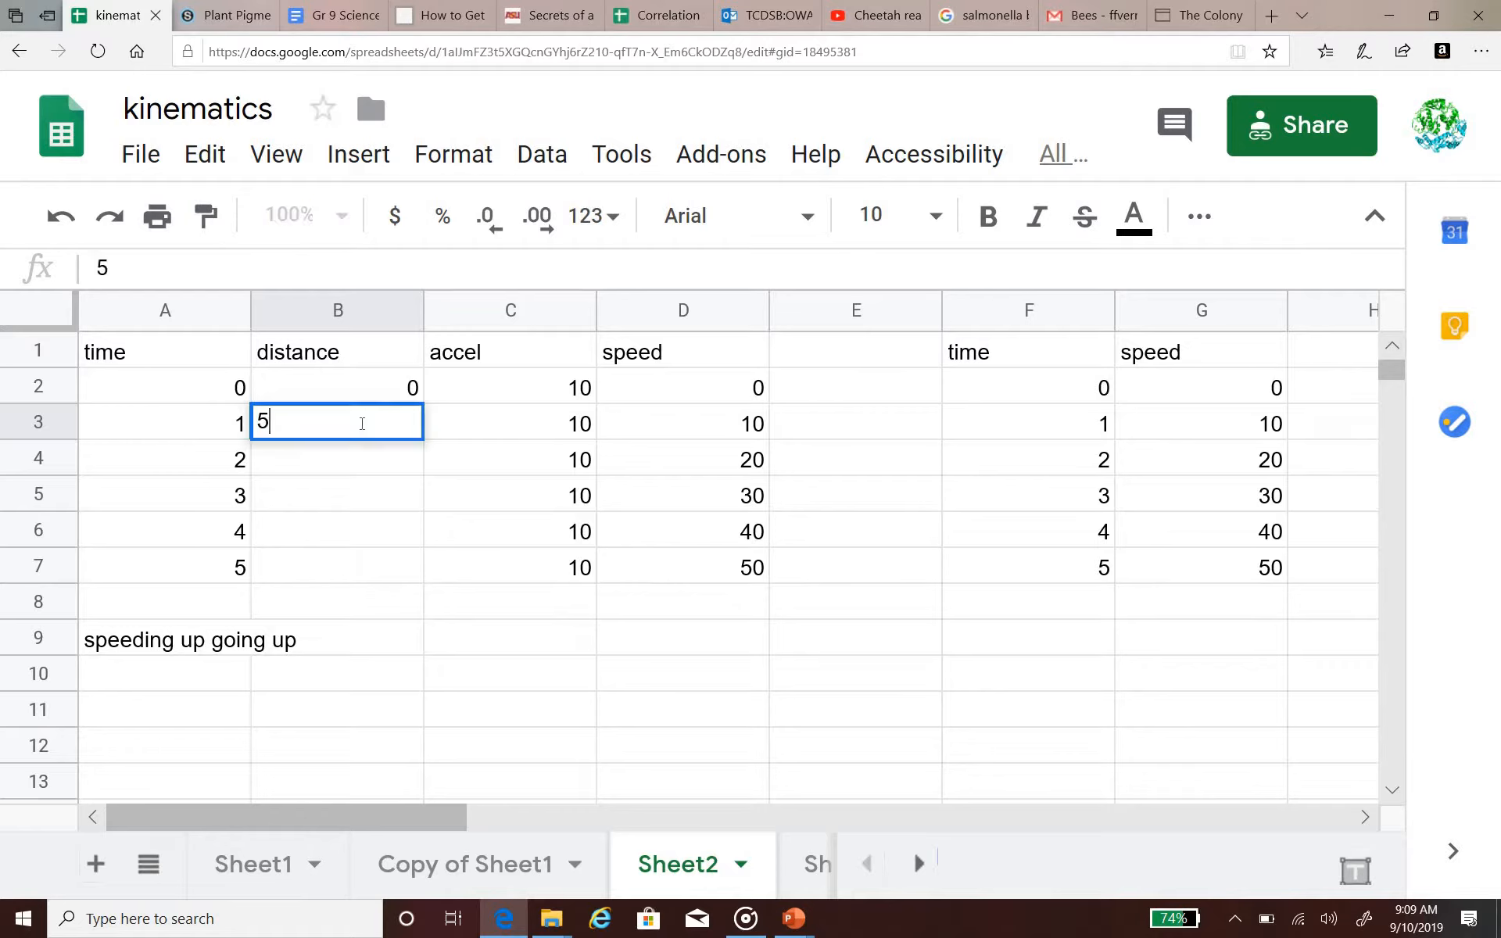
pyautogui.press('Return')
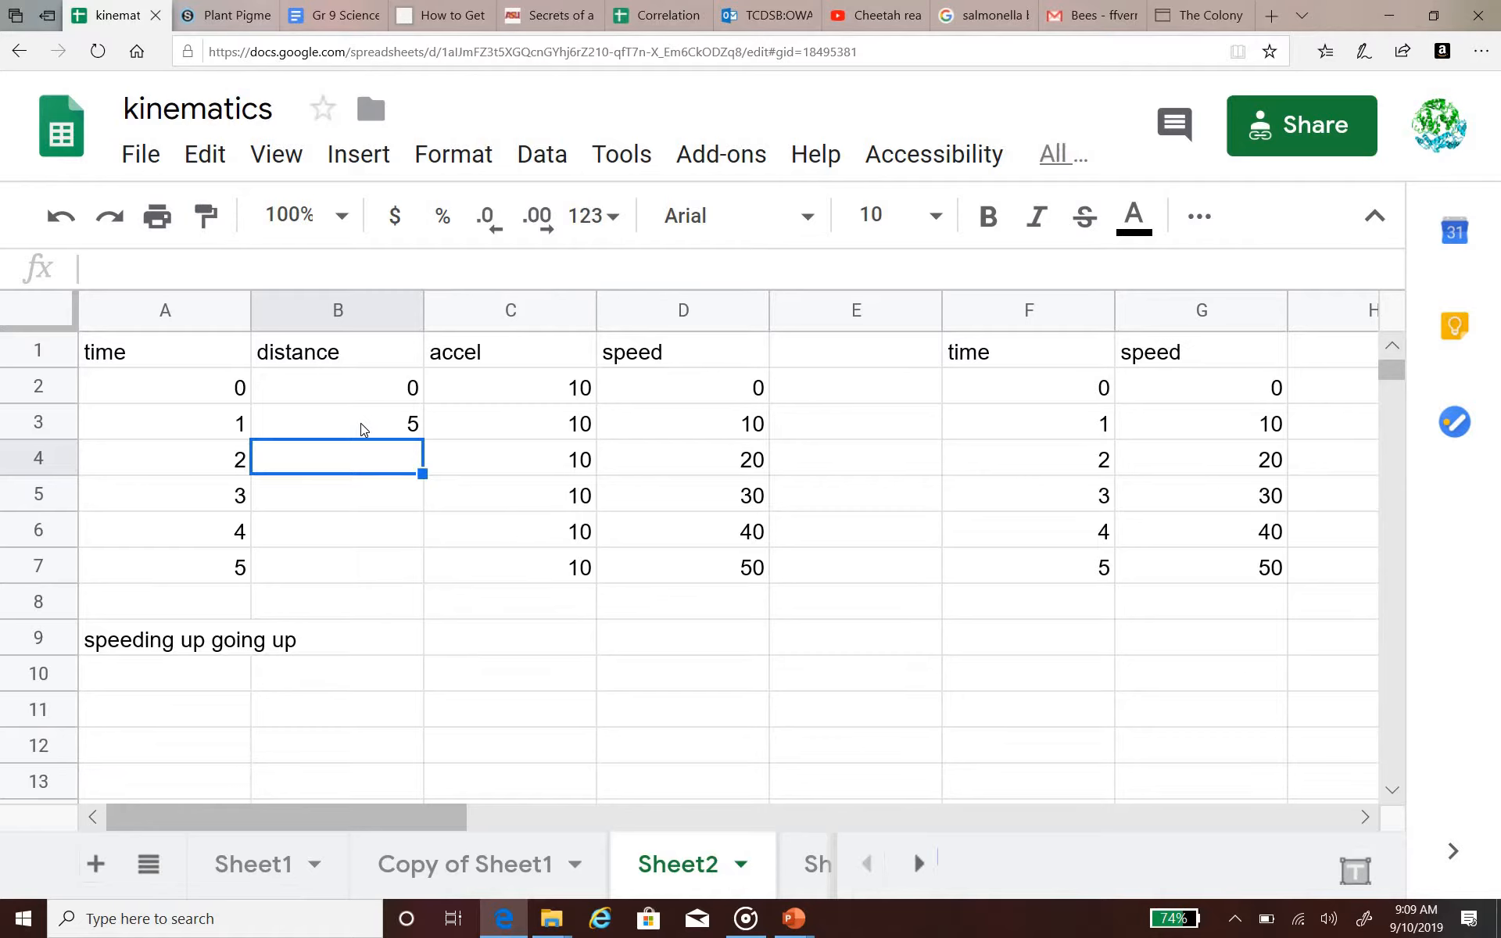
pyautogui.moveTo(690, 400); pyautogui.dragTo(692, 435)
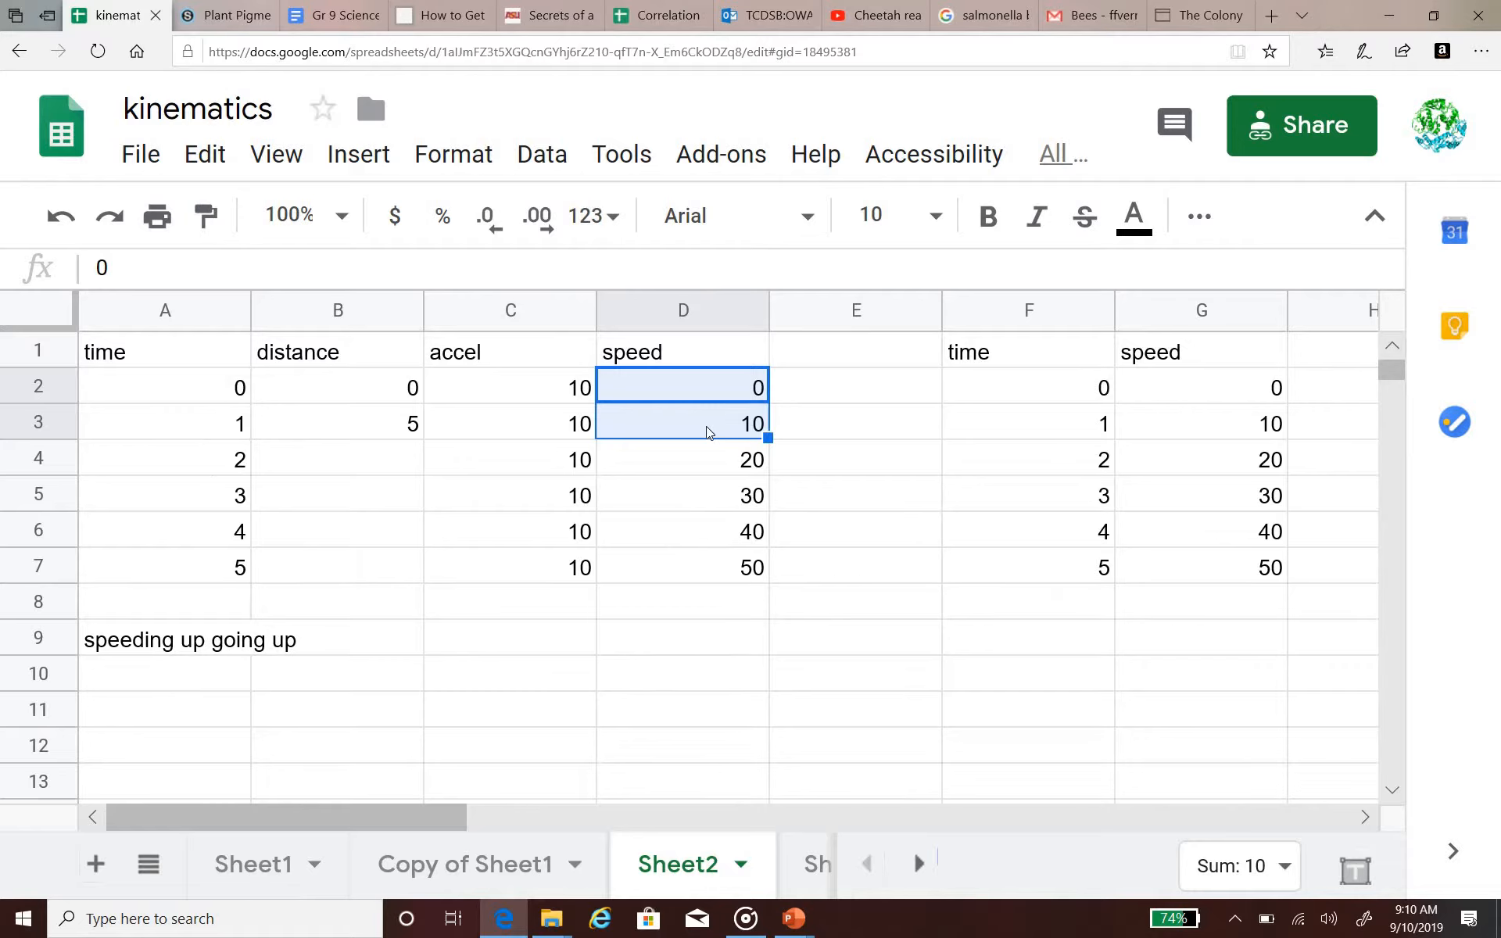
pyautogui.moveTo(710, 431); pyautogui.dragTo(710, 462)
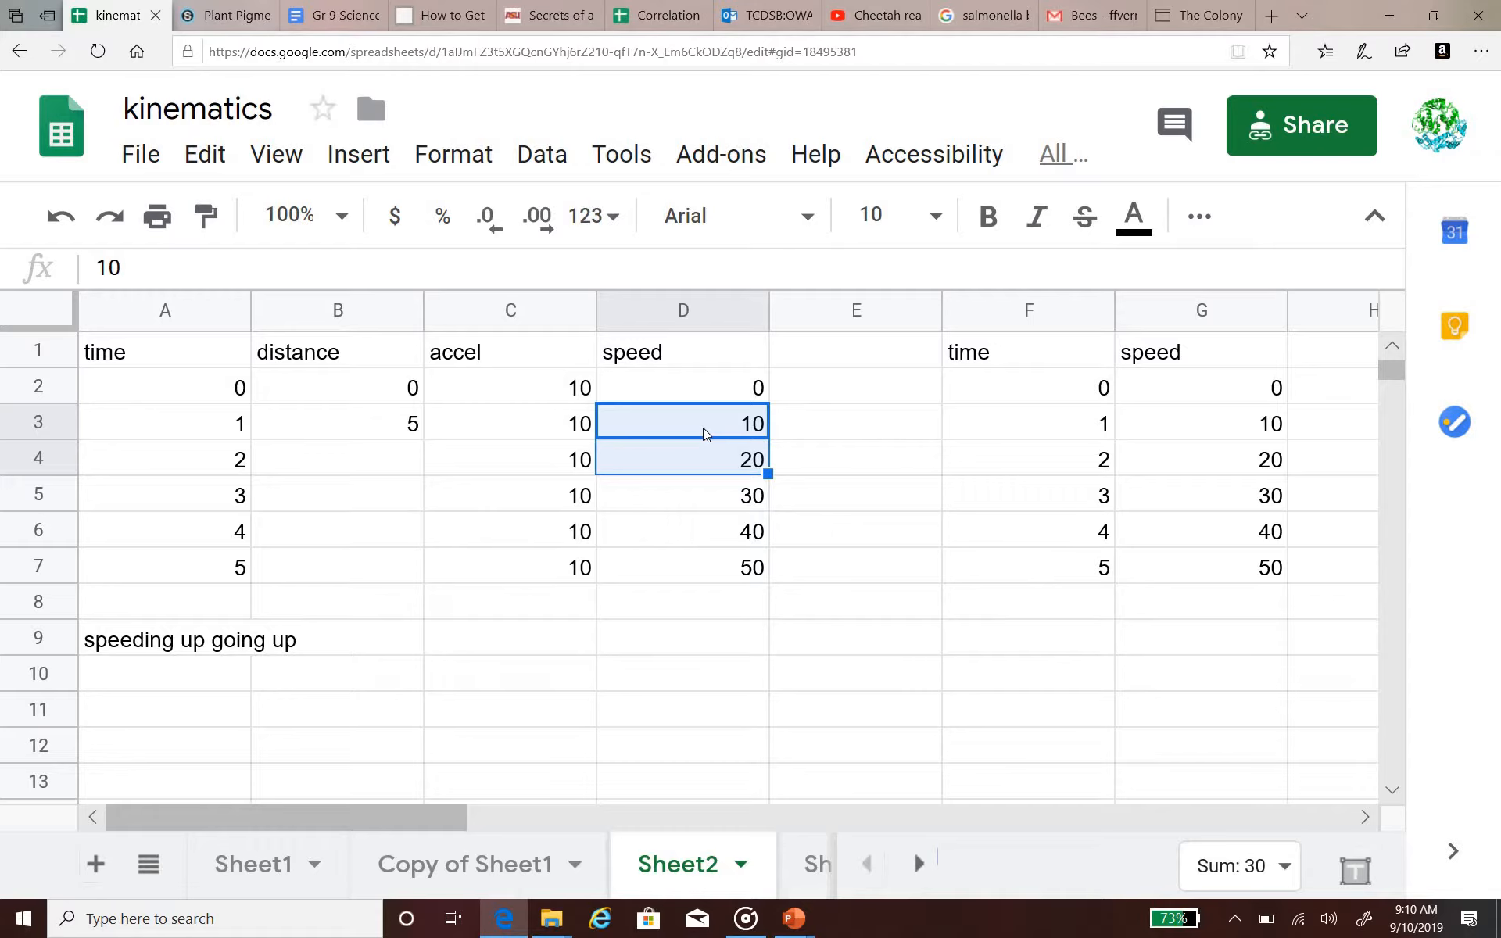
pyautogui.click(389, 433)
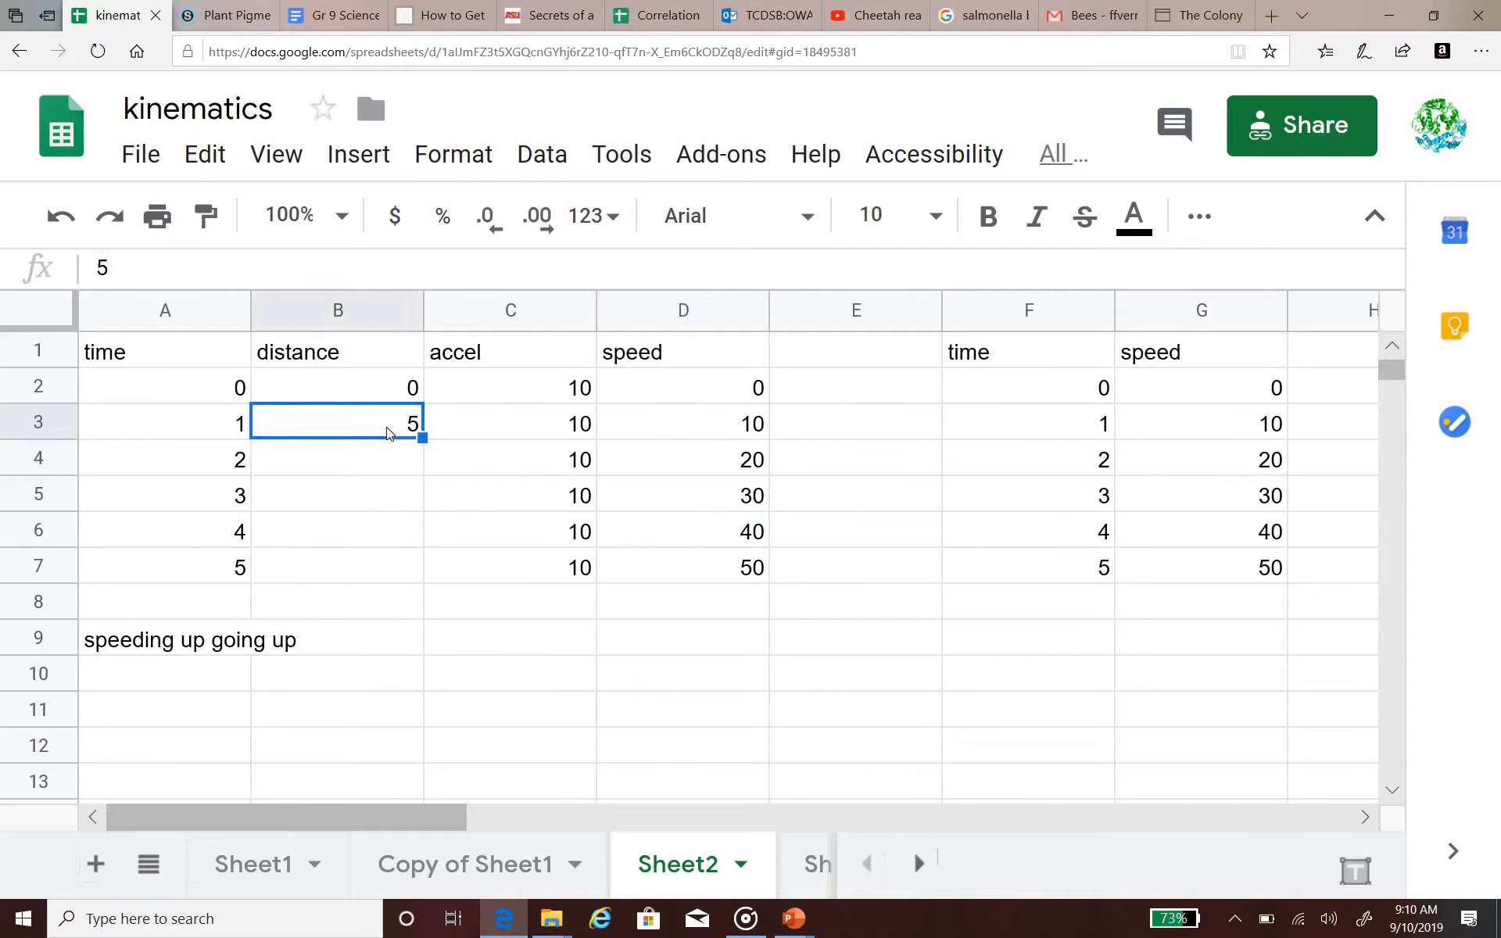
pyautogui.click(367, 462)
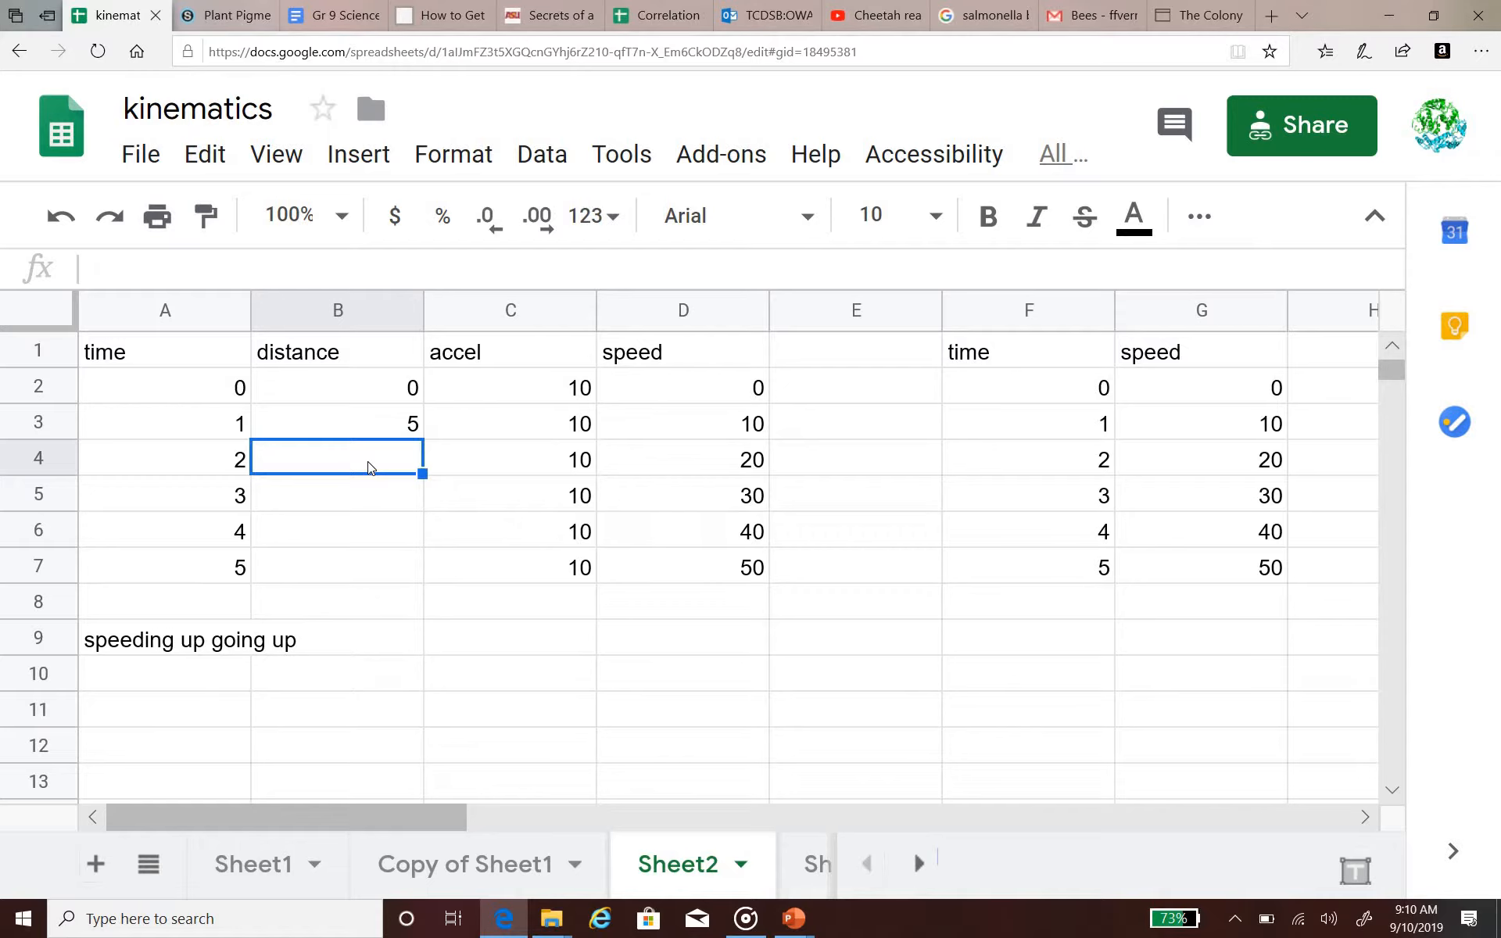
pyautogui.write('20')
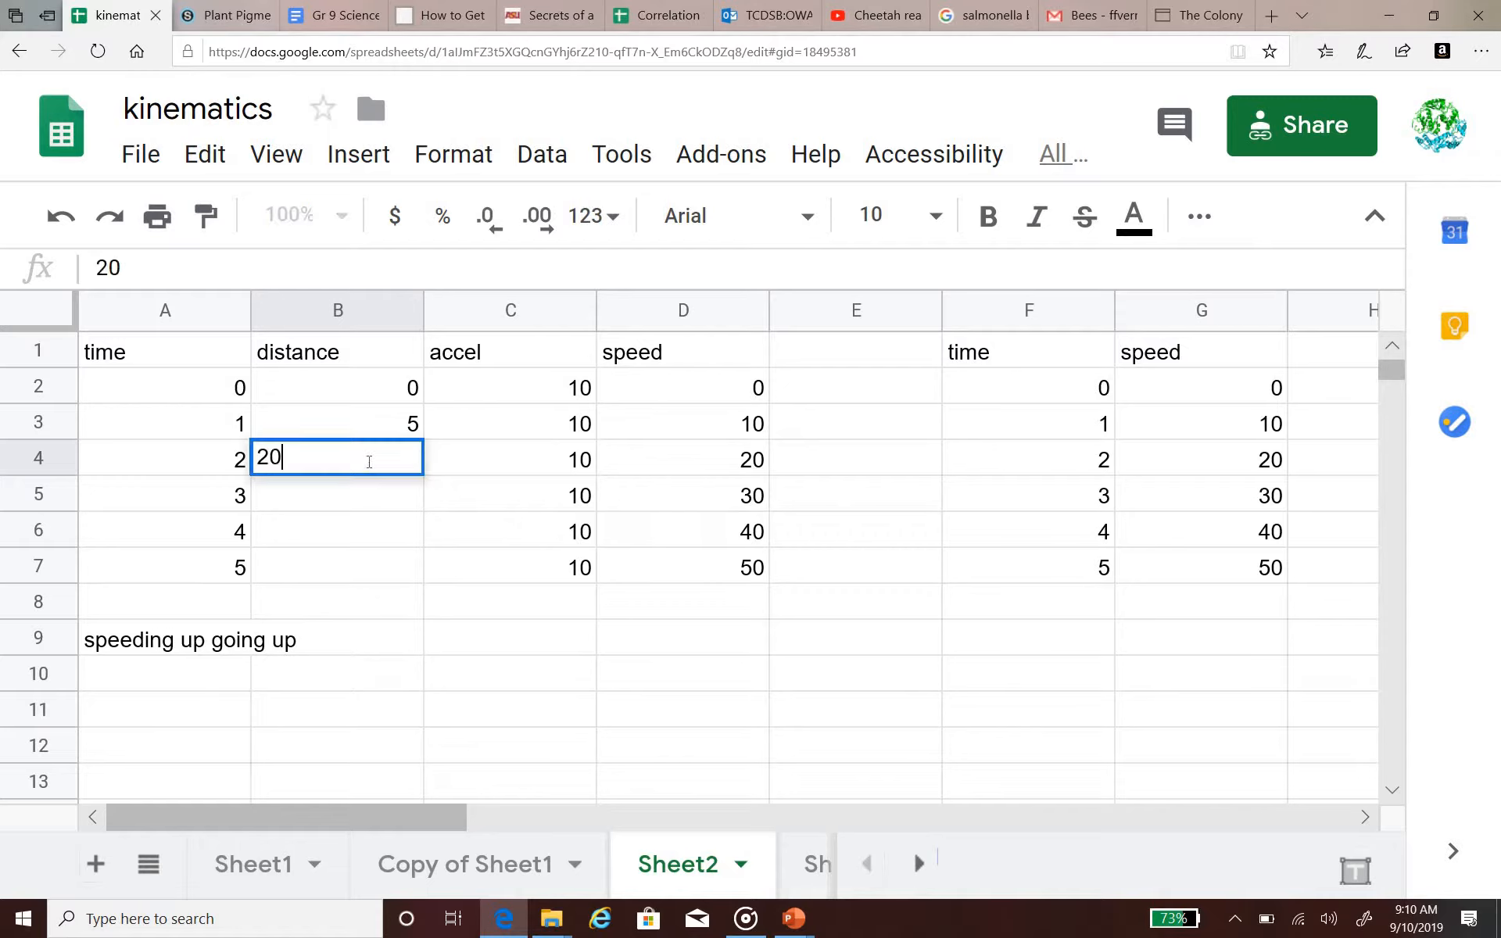
pyautogui.press('Return')
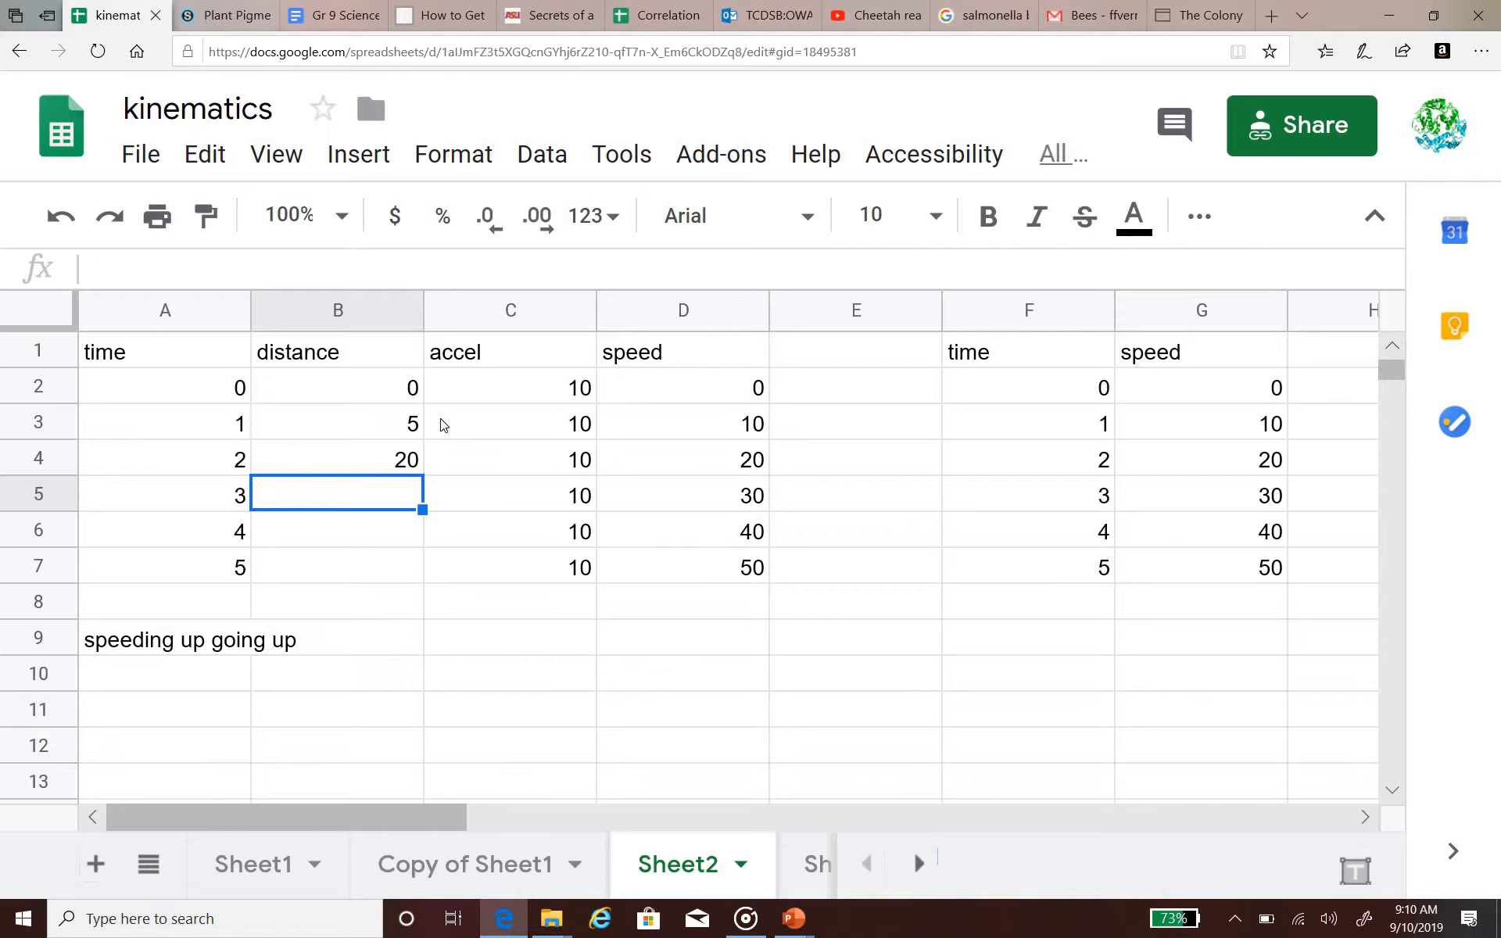
# - Enter the distances for times 3 and 4, 45 in B5 and 80 in B6, using the speeds in D4:D6
pyautogui.moveTo(743, 466); pyautogui.dragTo(738, 509)
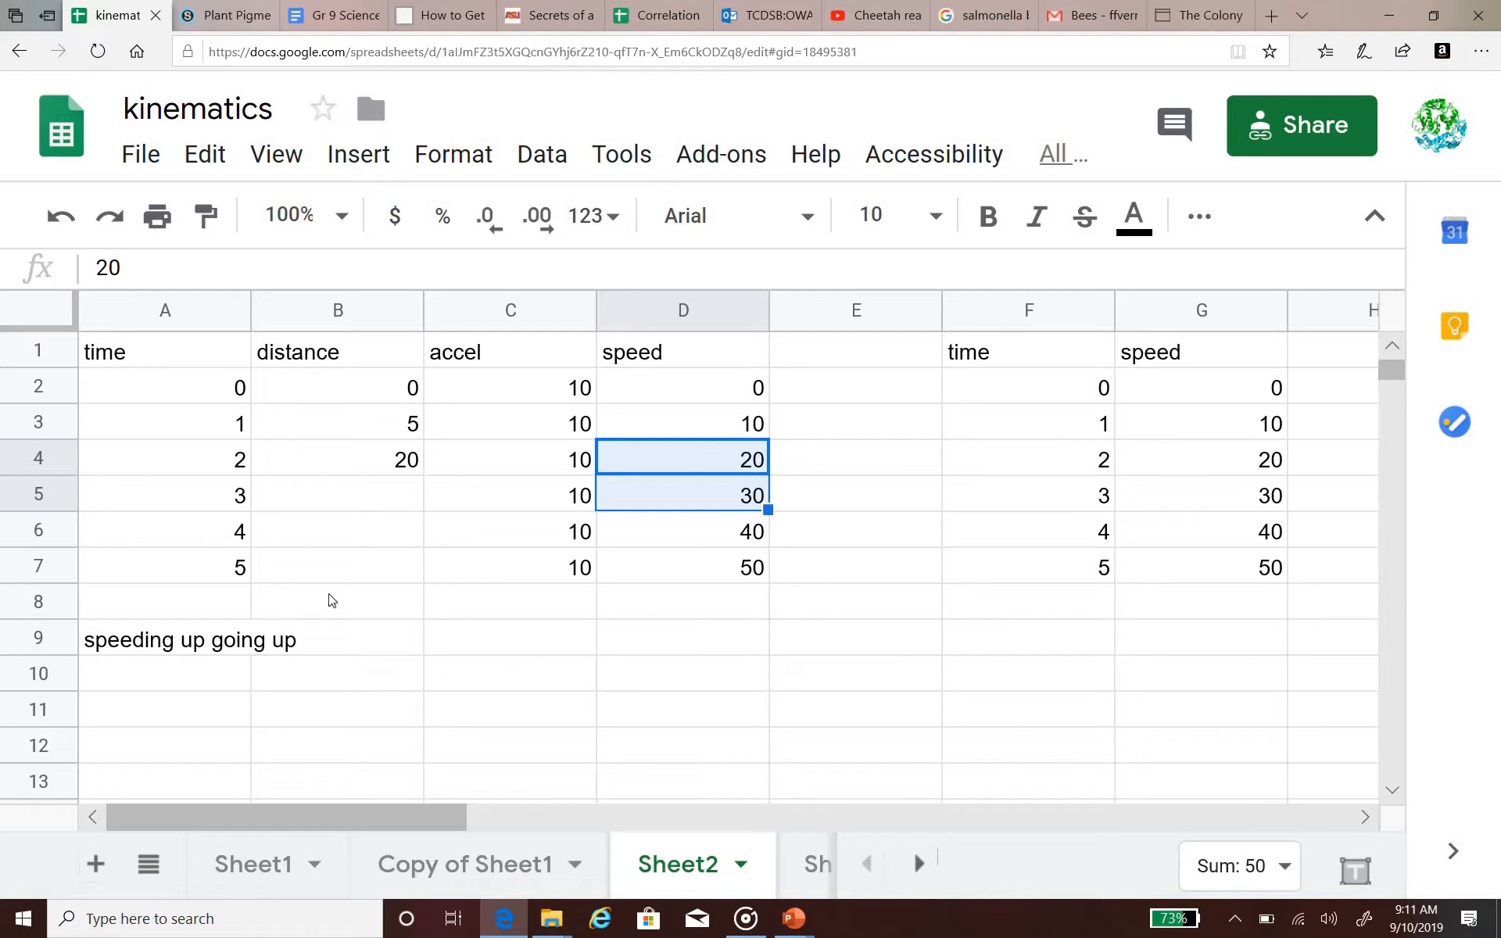
pyautogui.click(373, 498)
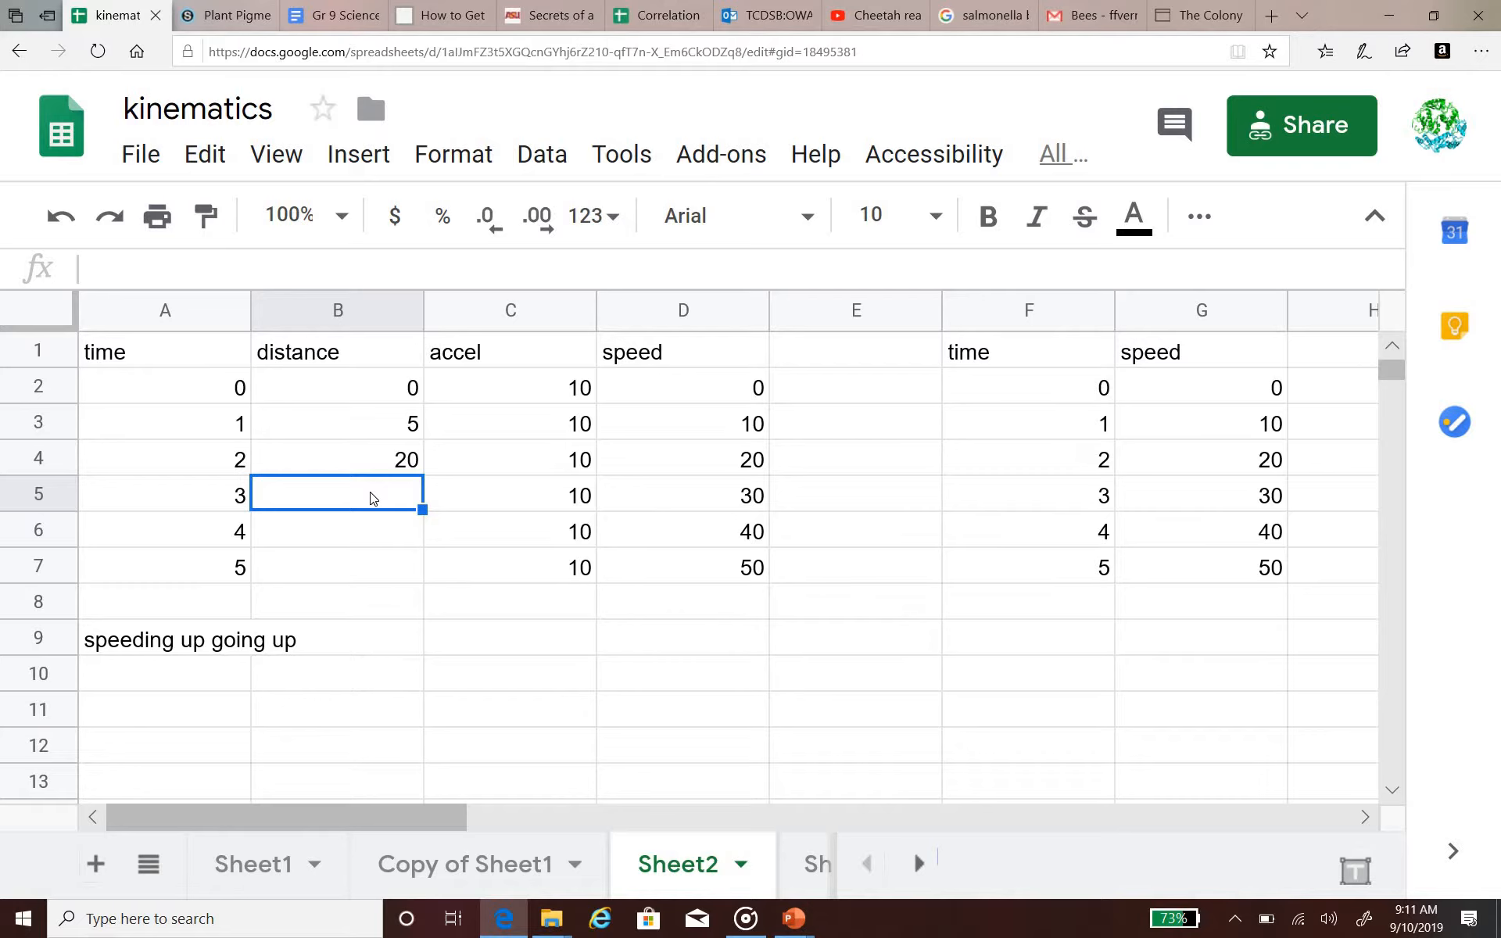
pyautogui.write('45')
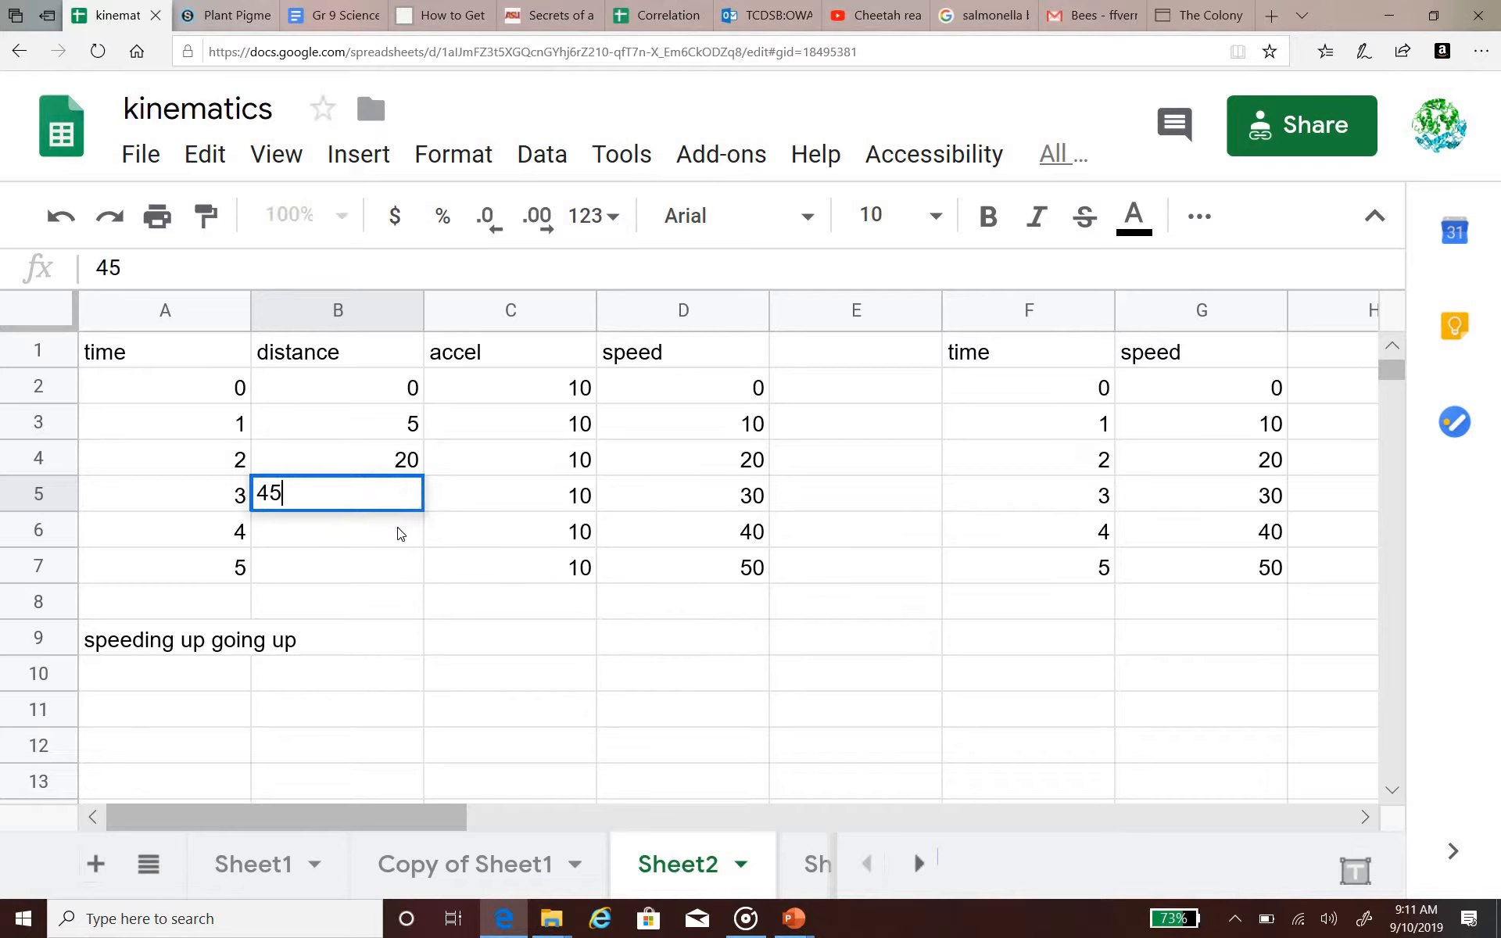
pyautogui.press('Return')
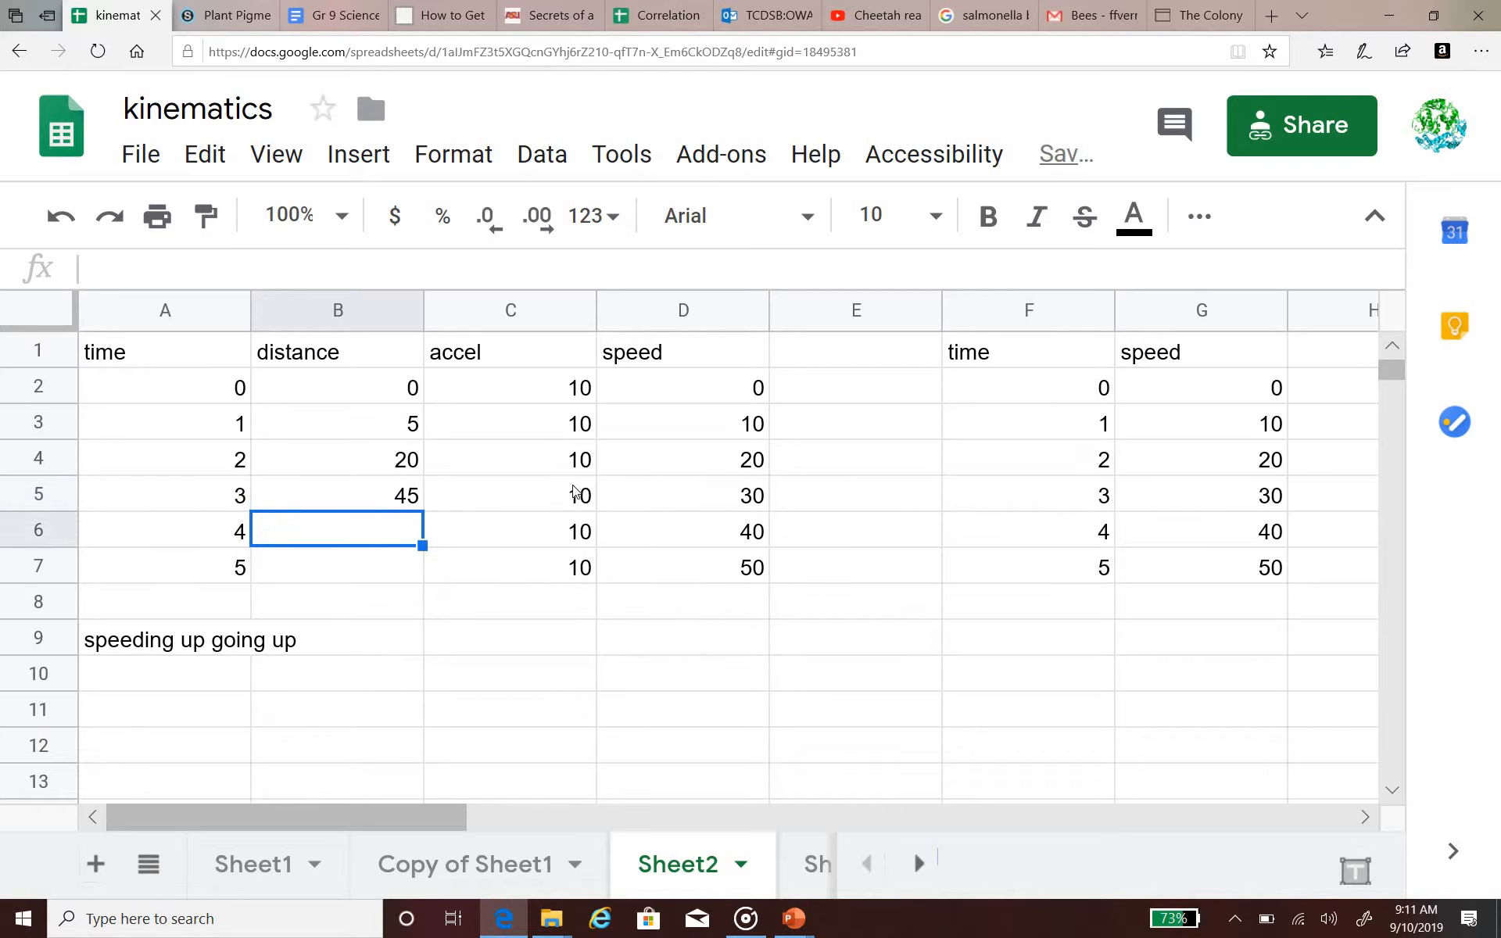
pyautogui.click(689, 503)
pyautogui.moveTo(698, 529); pyautogui.dragTo(698, 529)
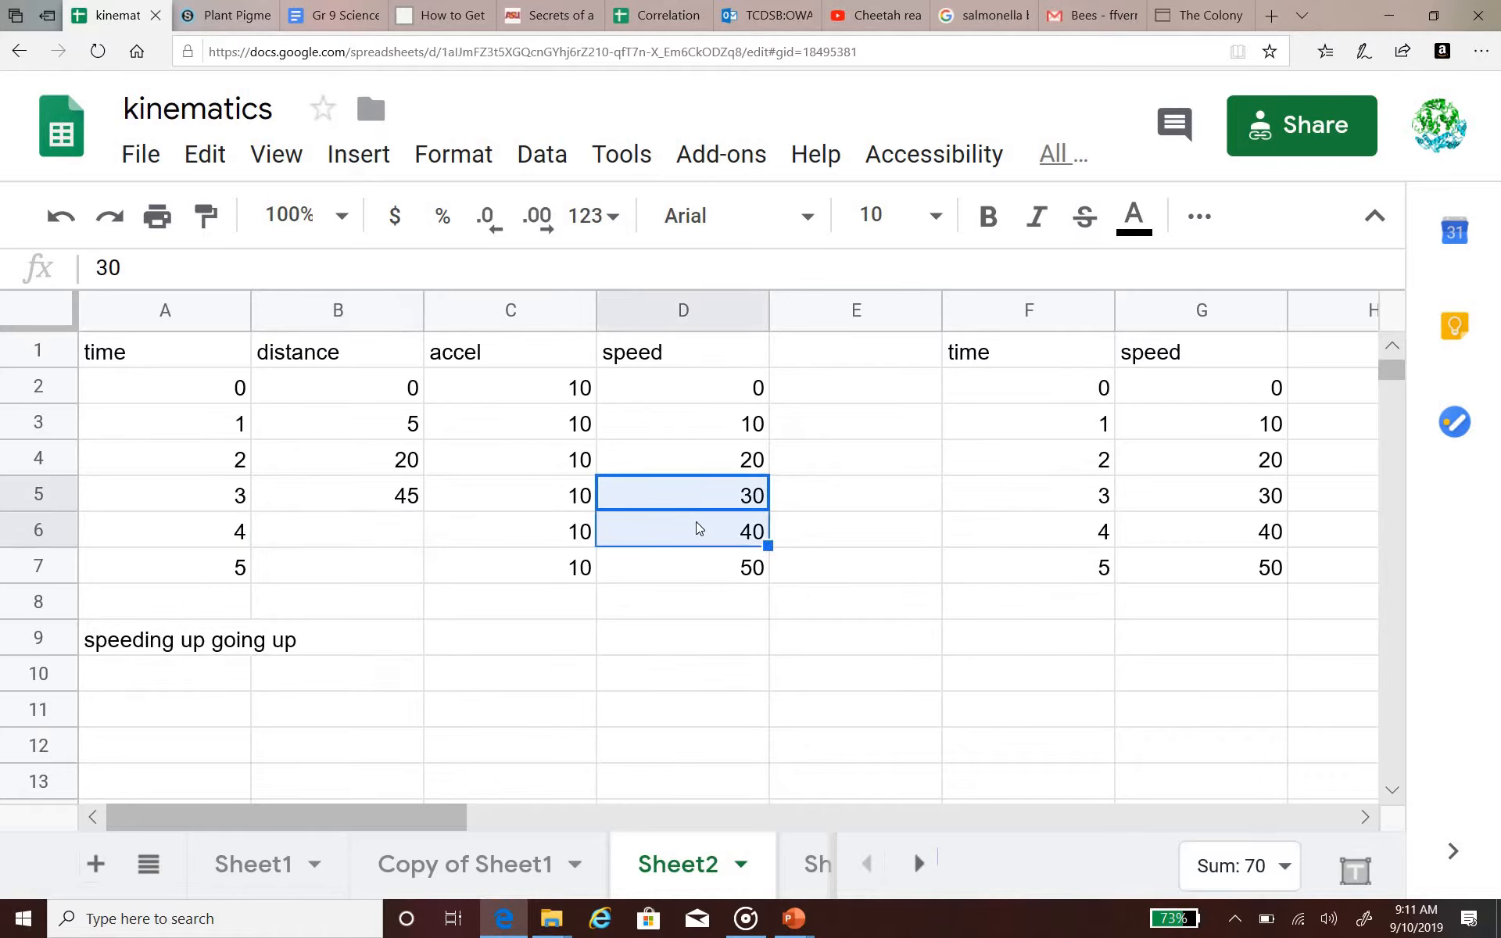
pyautogui.click(378, 530)
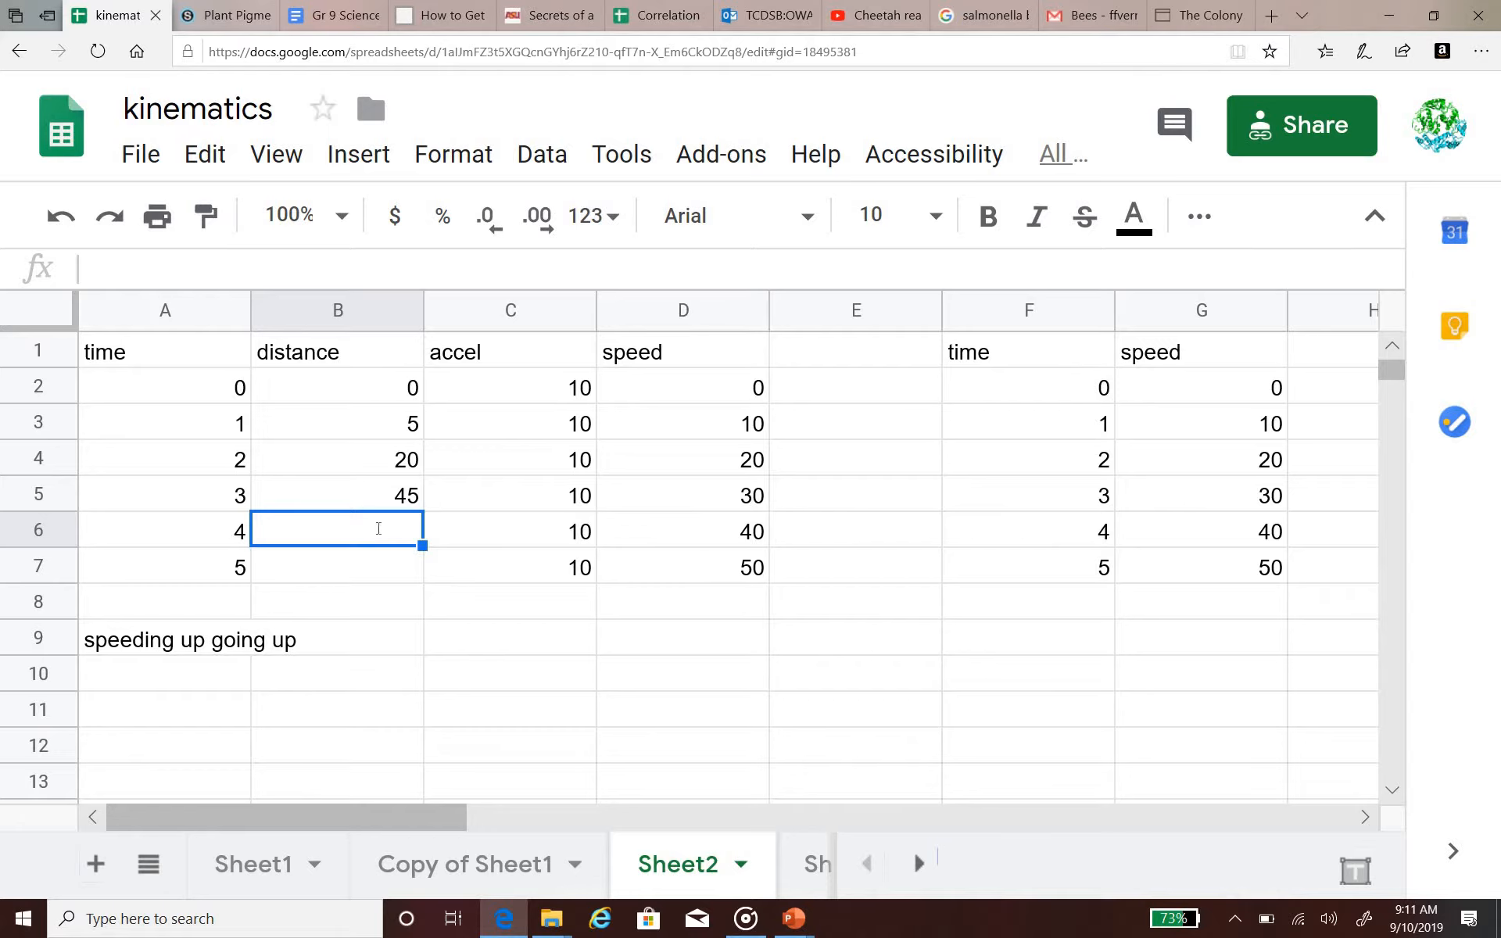
pyautogui.write('80')
pyautogui.press('Return')
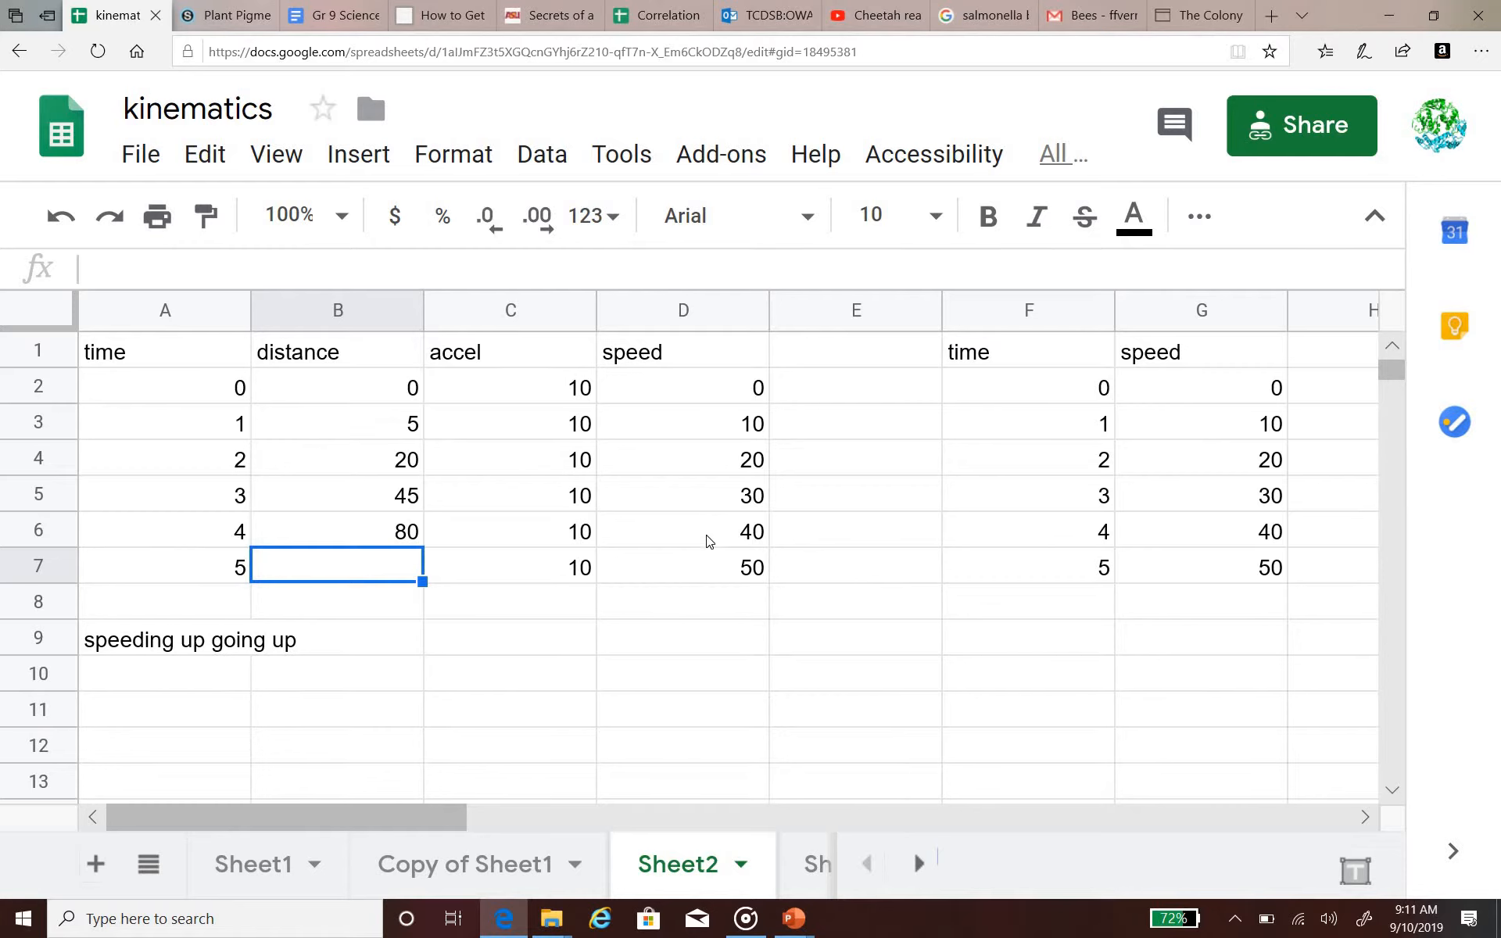
# - Complete the distance column by entering 125 in B7 for time 5, using the speeds in D6:D7
pyautogui.moveTo(708, 542); pyautogui.dragTo(711, 577)
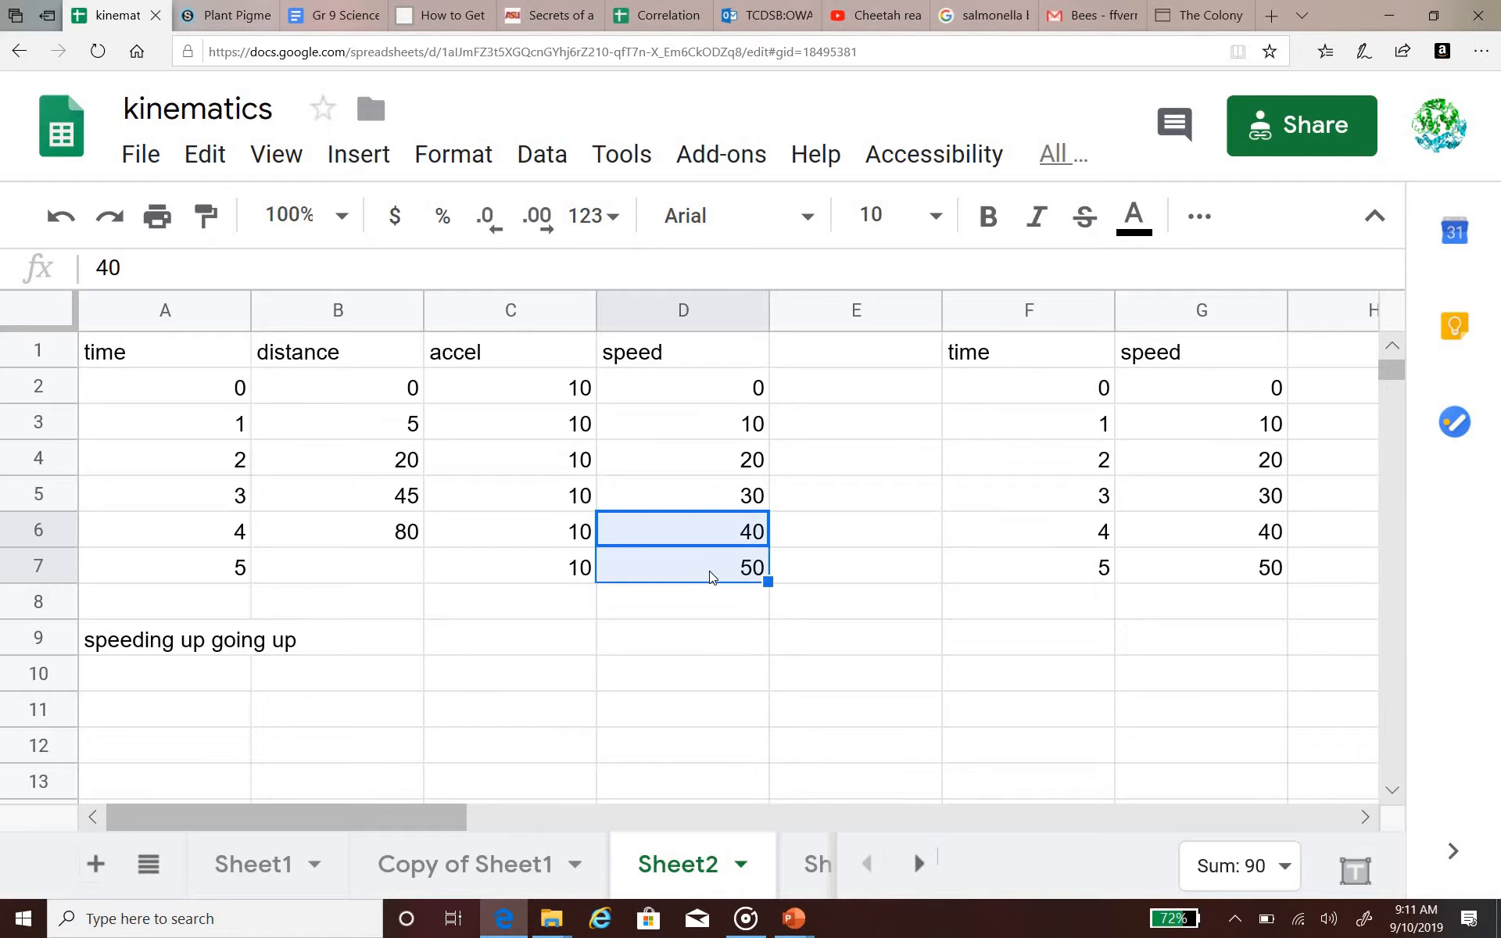
pyautogui.click(367, 570)
pyautogui.write('125')
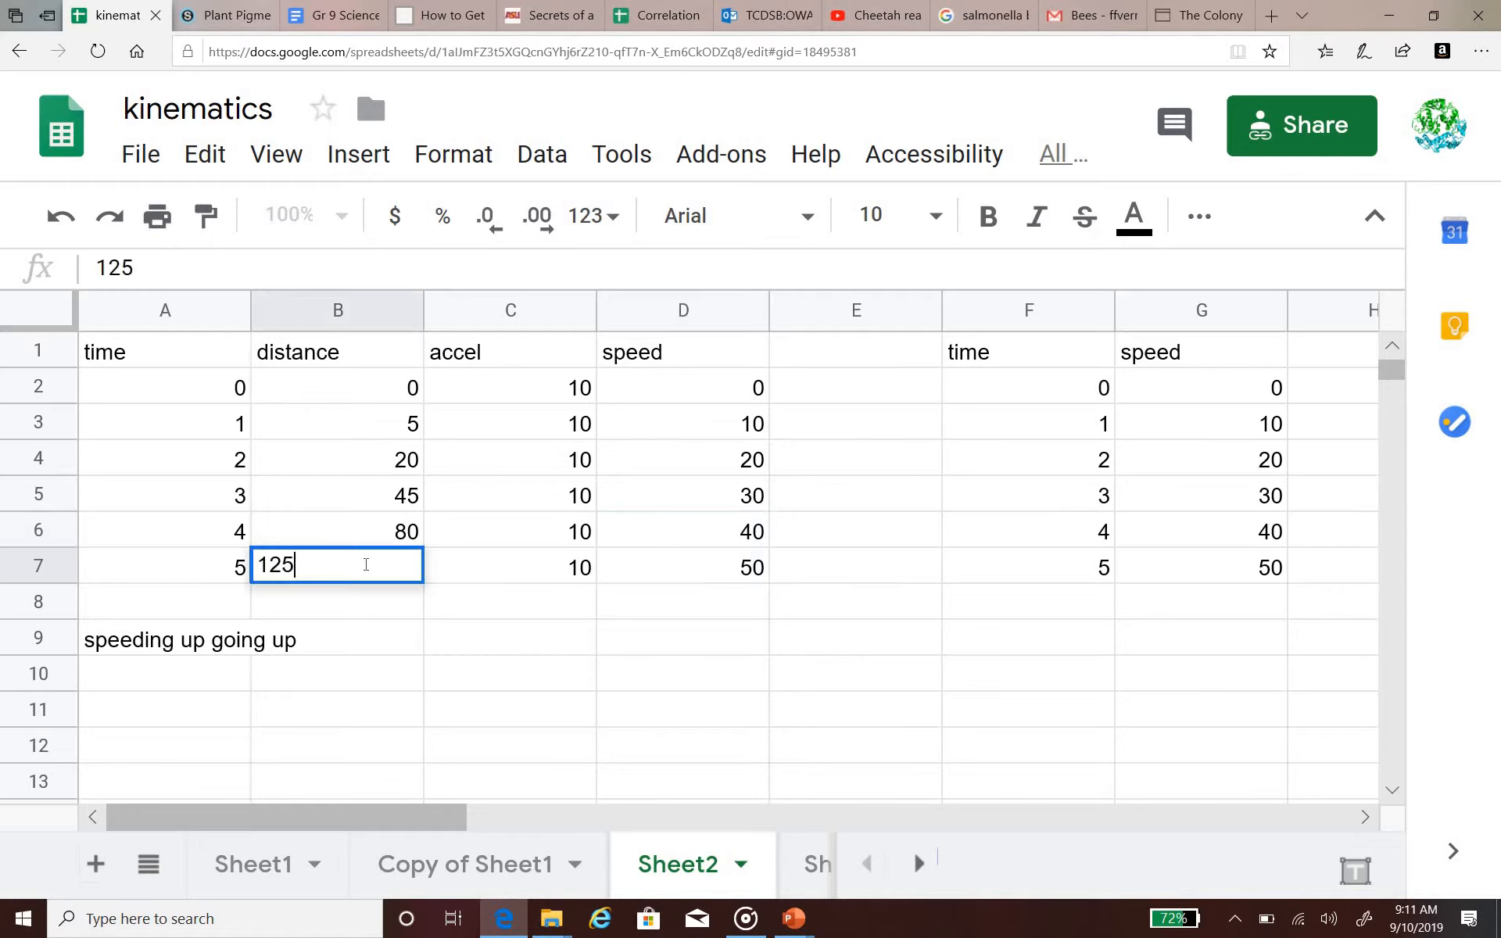
pyautogui.press('Tab')
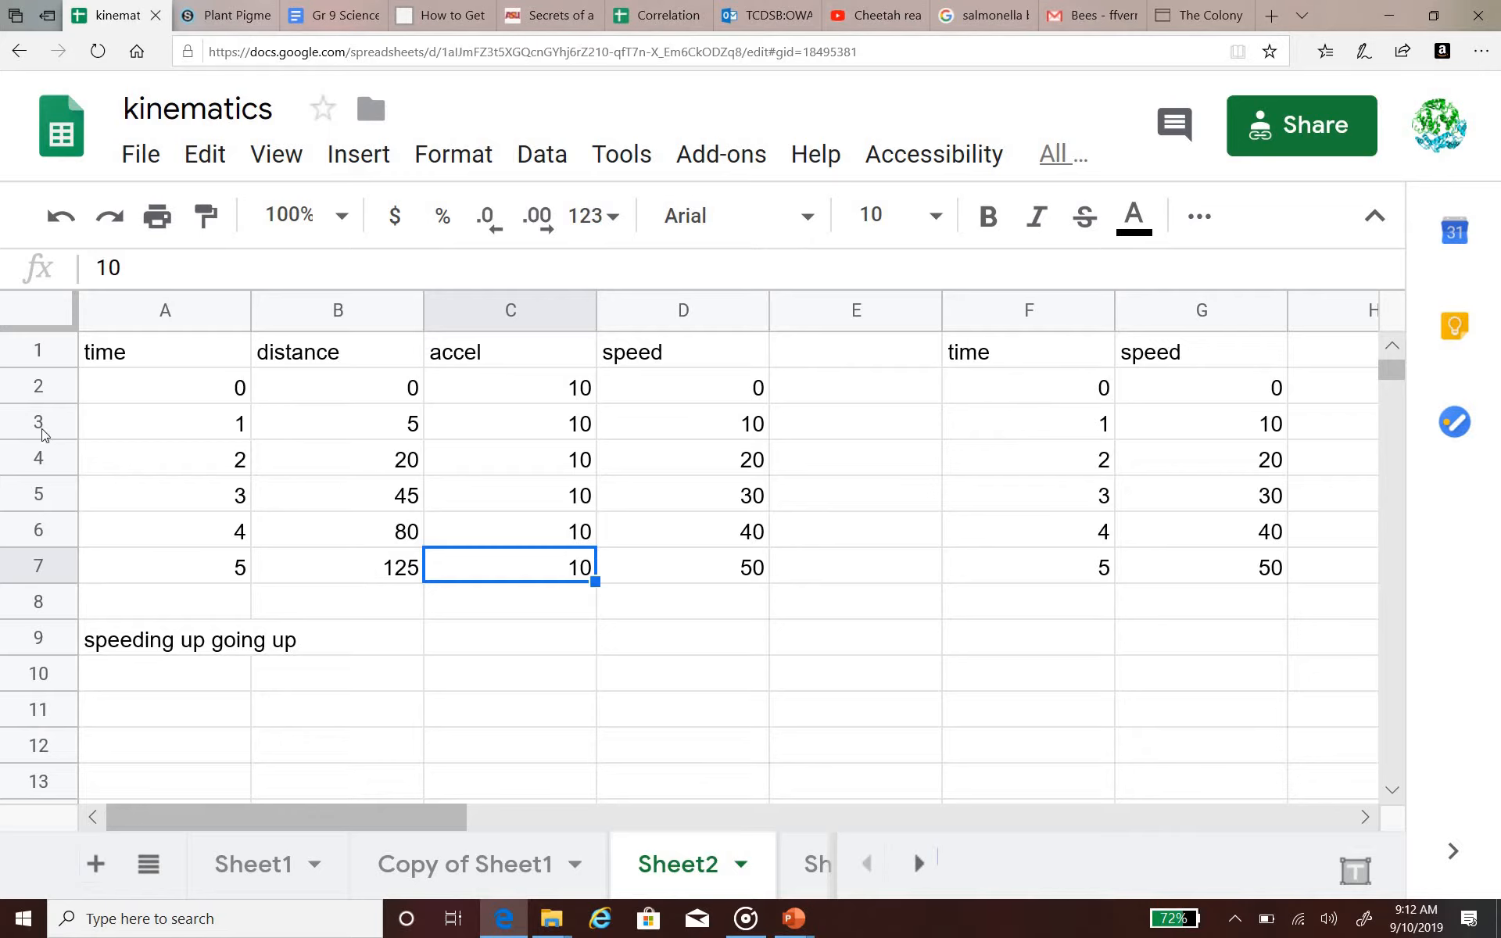
# - Insert a chart from the time and distance data in A1:B7
pyautogui.moveTo(144, 355); pyautogui.dragTo(376, 581)
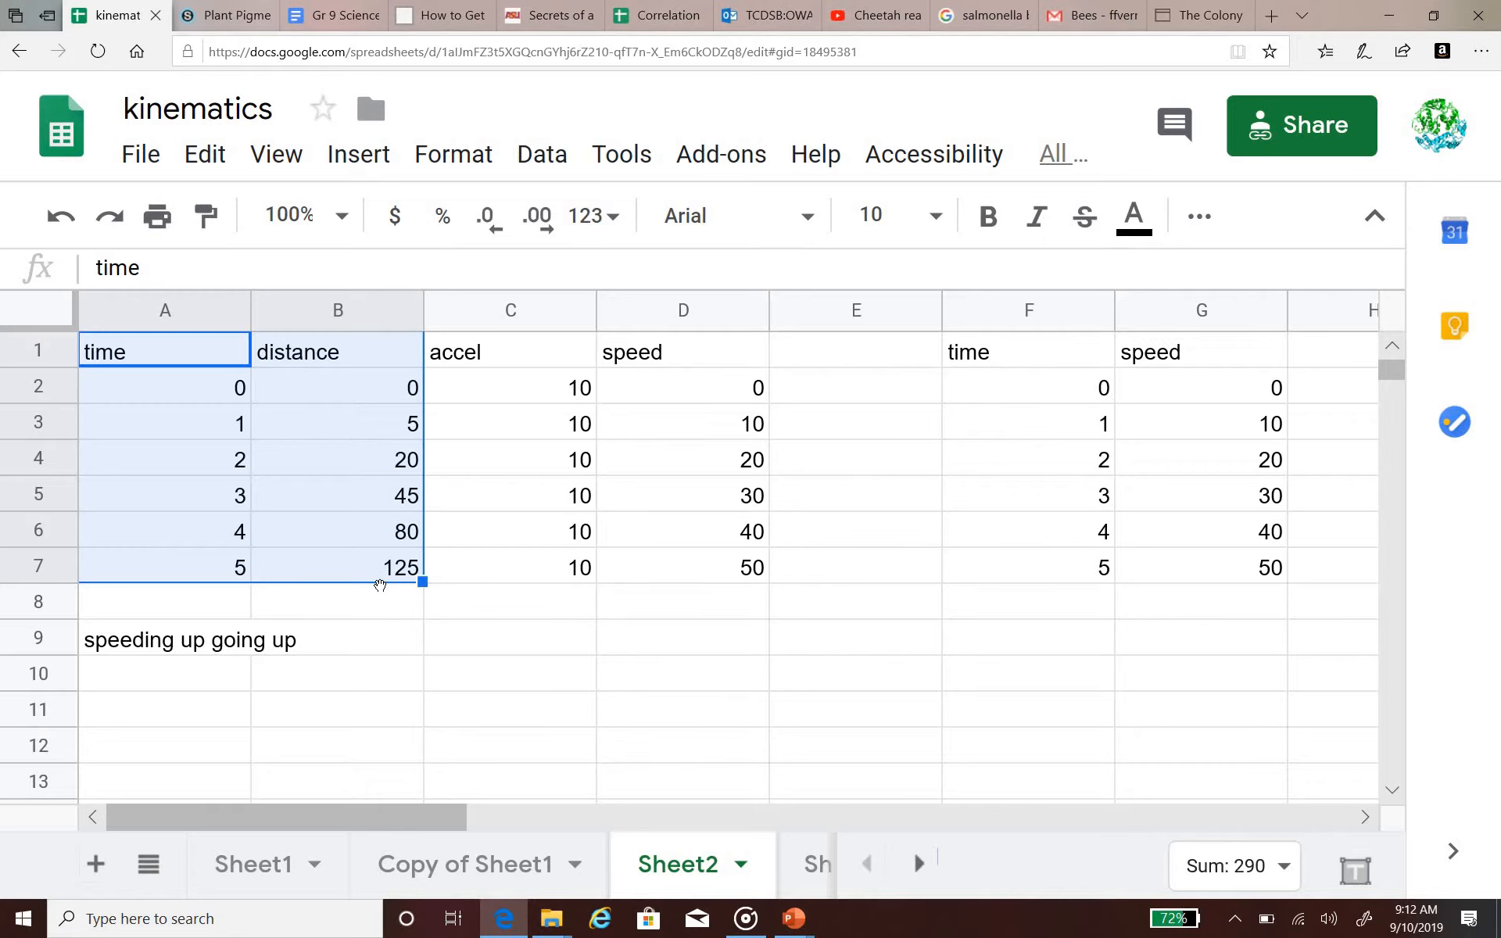
pyautogui.click(359, 155)
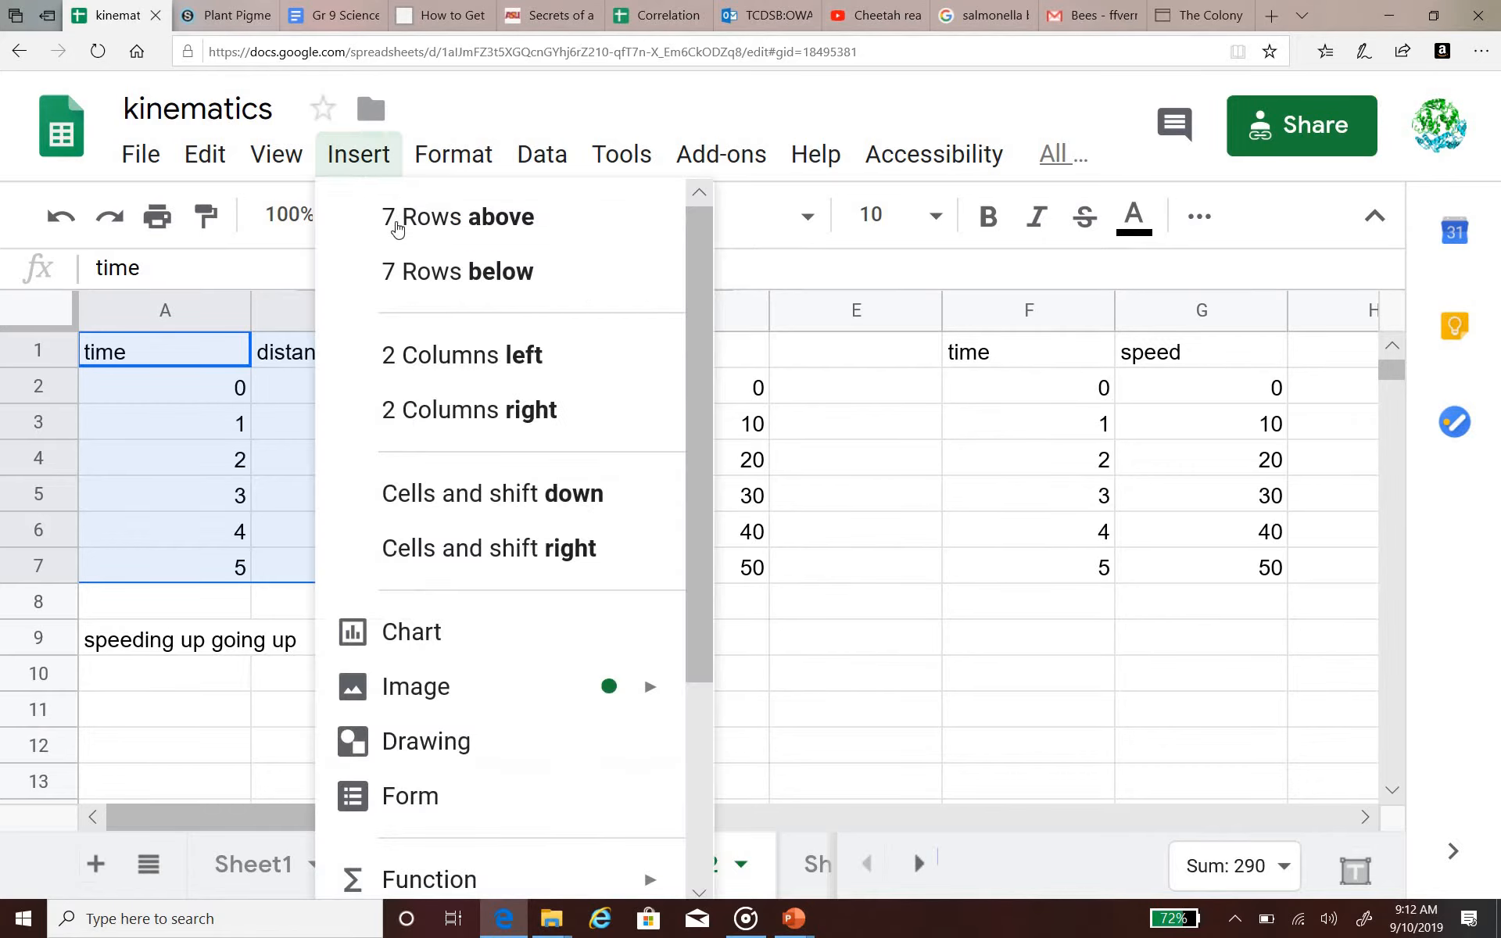
pyautogui.click(474, 632)
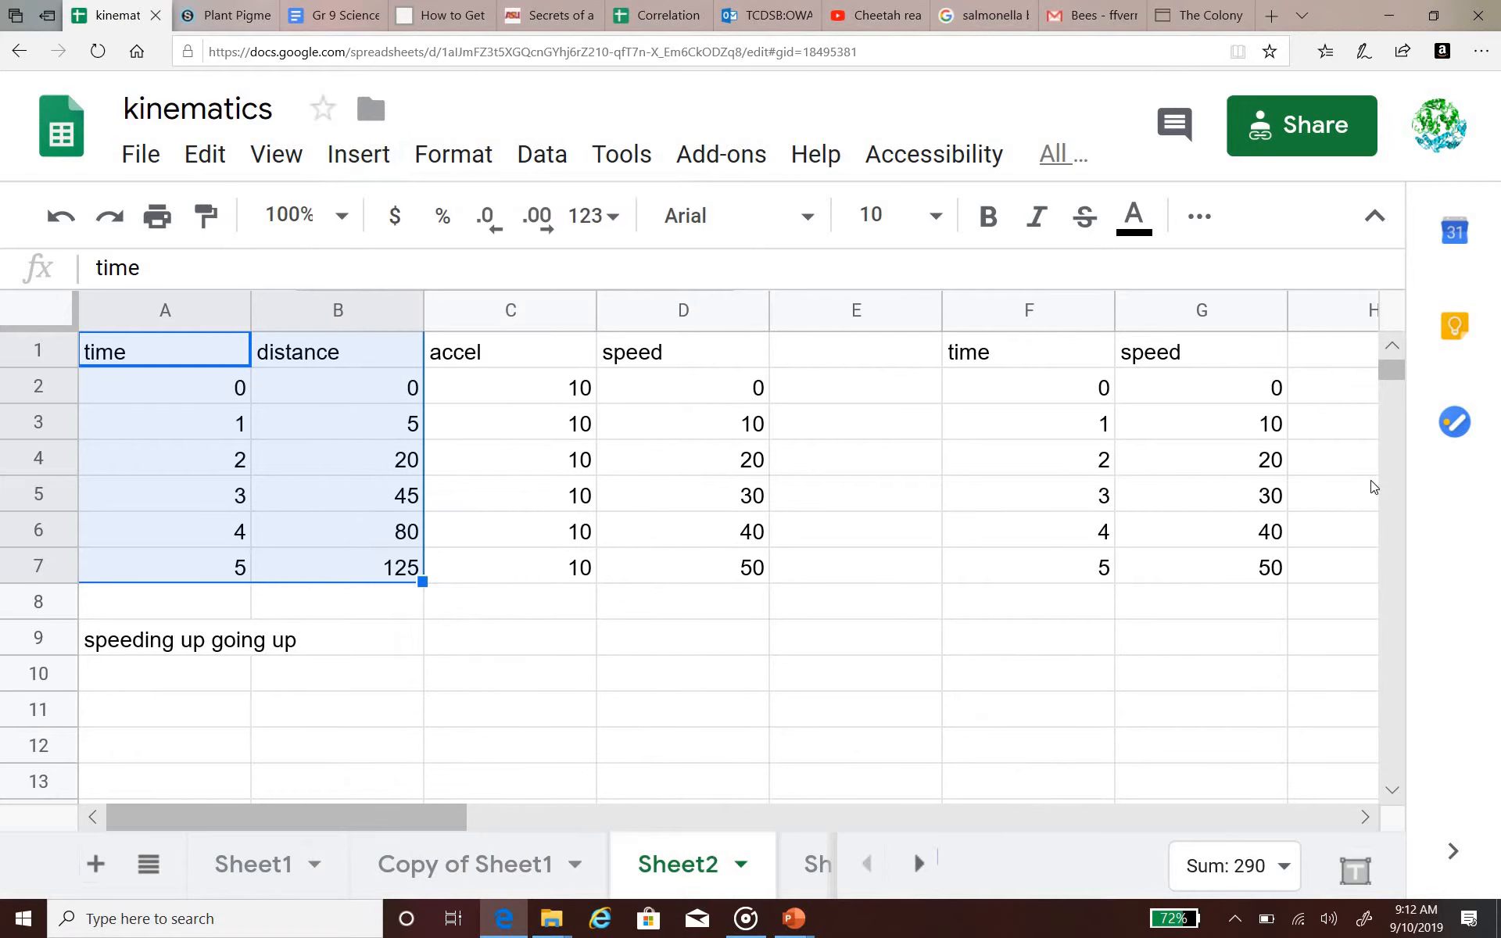
# - Change the distance vs. time column chart into a scatter chart
pyautogui.click(1279, 468)
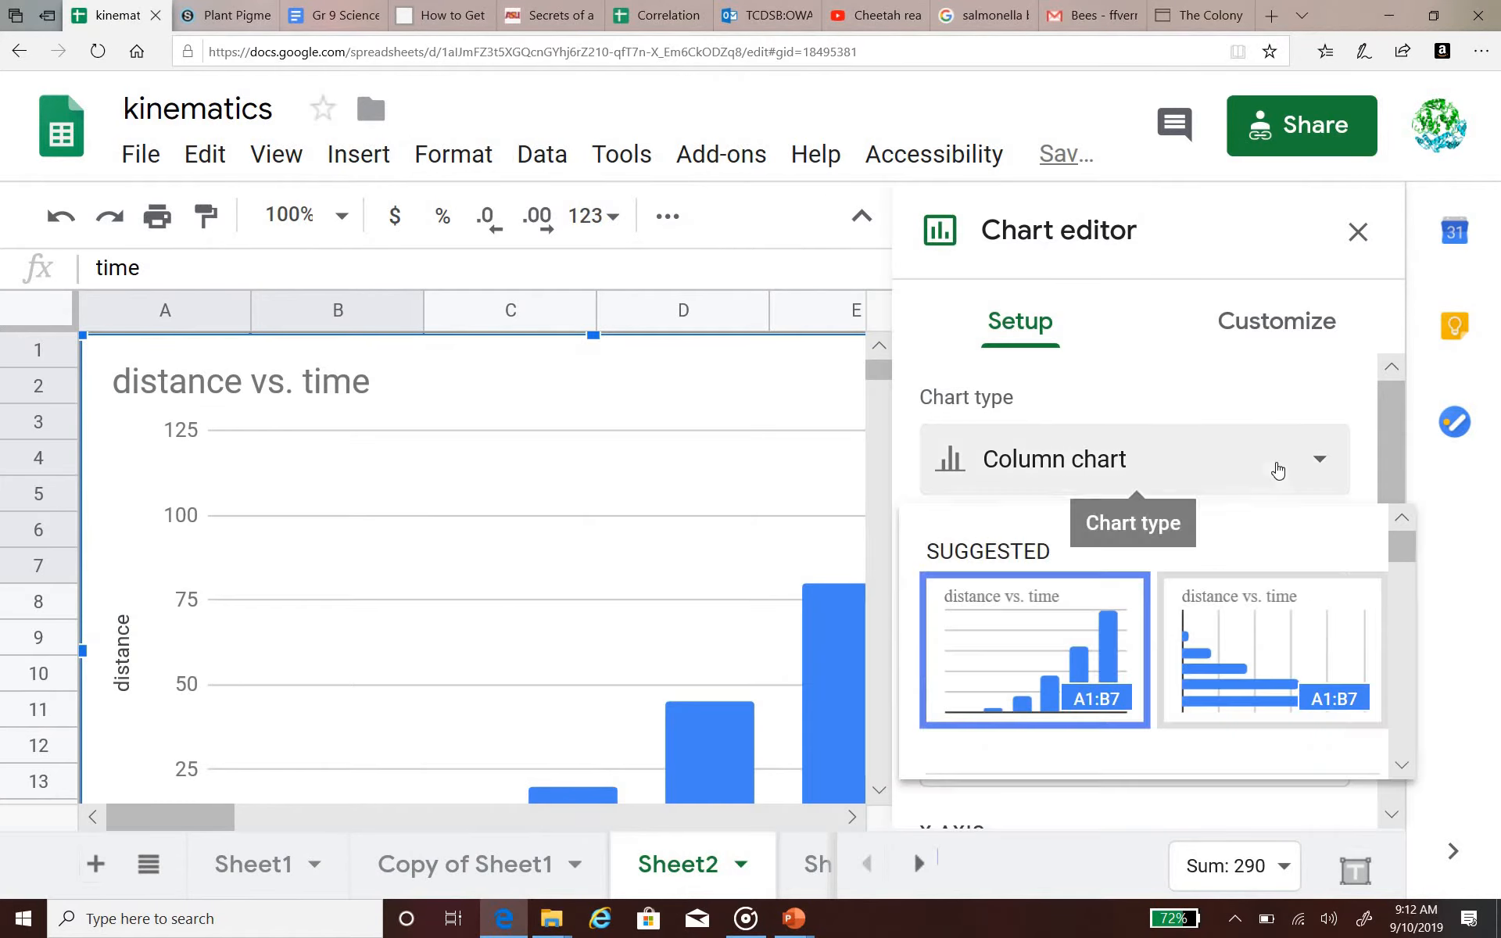
pyautogui.scroll(-6, 1034, 696)
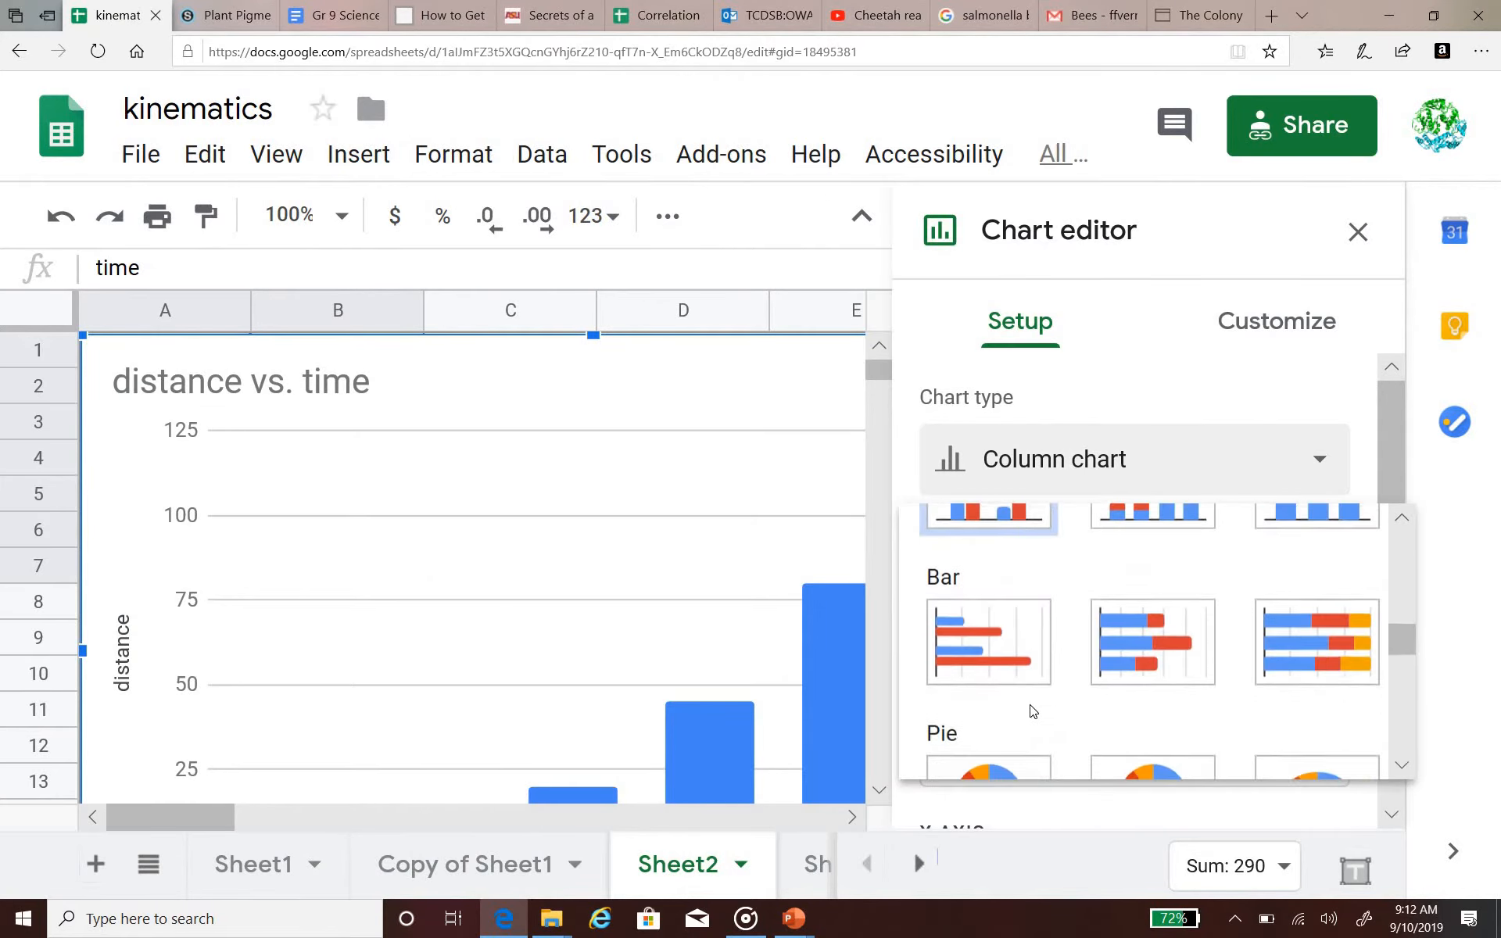
pyautogui.scroll(-4, 1034, 711)
pyautogui.click(983, 674)
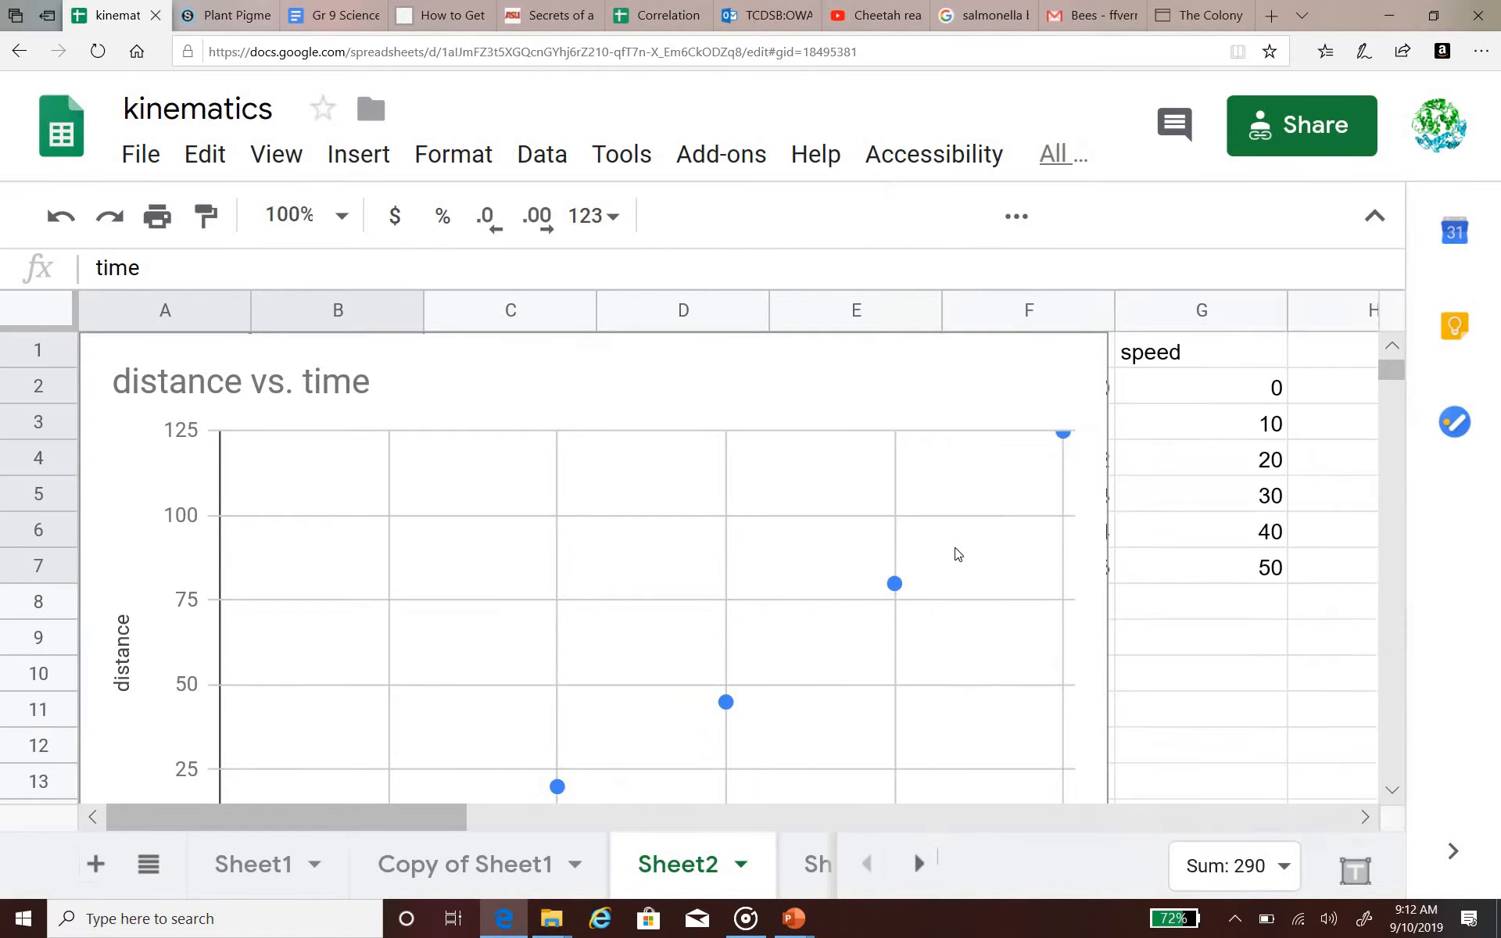
# - Add a trendline to the distance series of the distance vs. time scatter chart
pyautogui.hotkey('ctrl', '-')
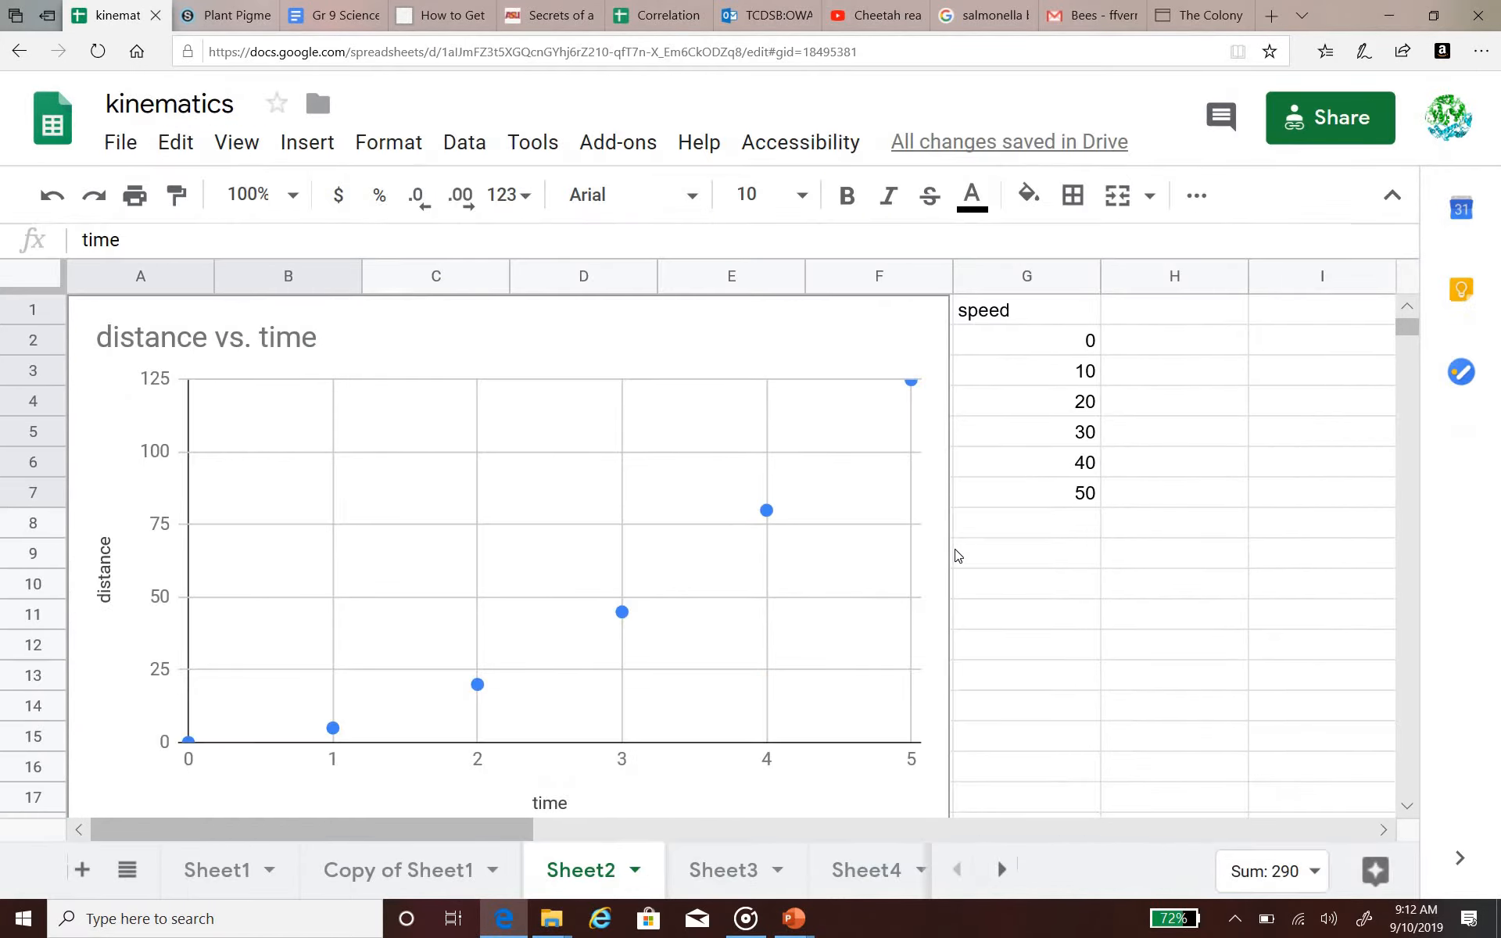
pyautogui.hotkey('ctrl', '-')
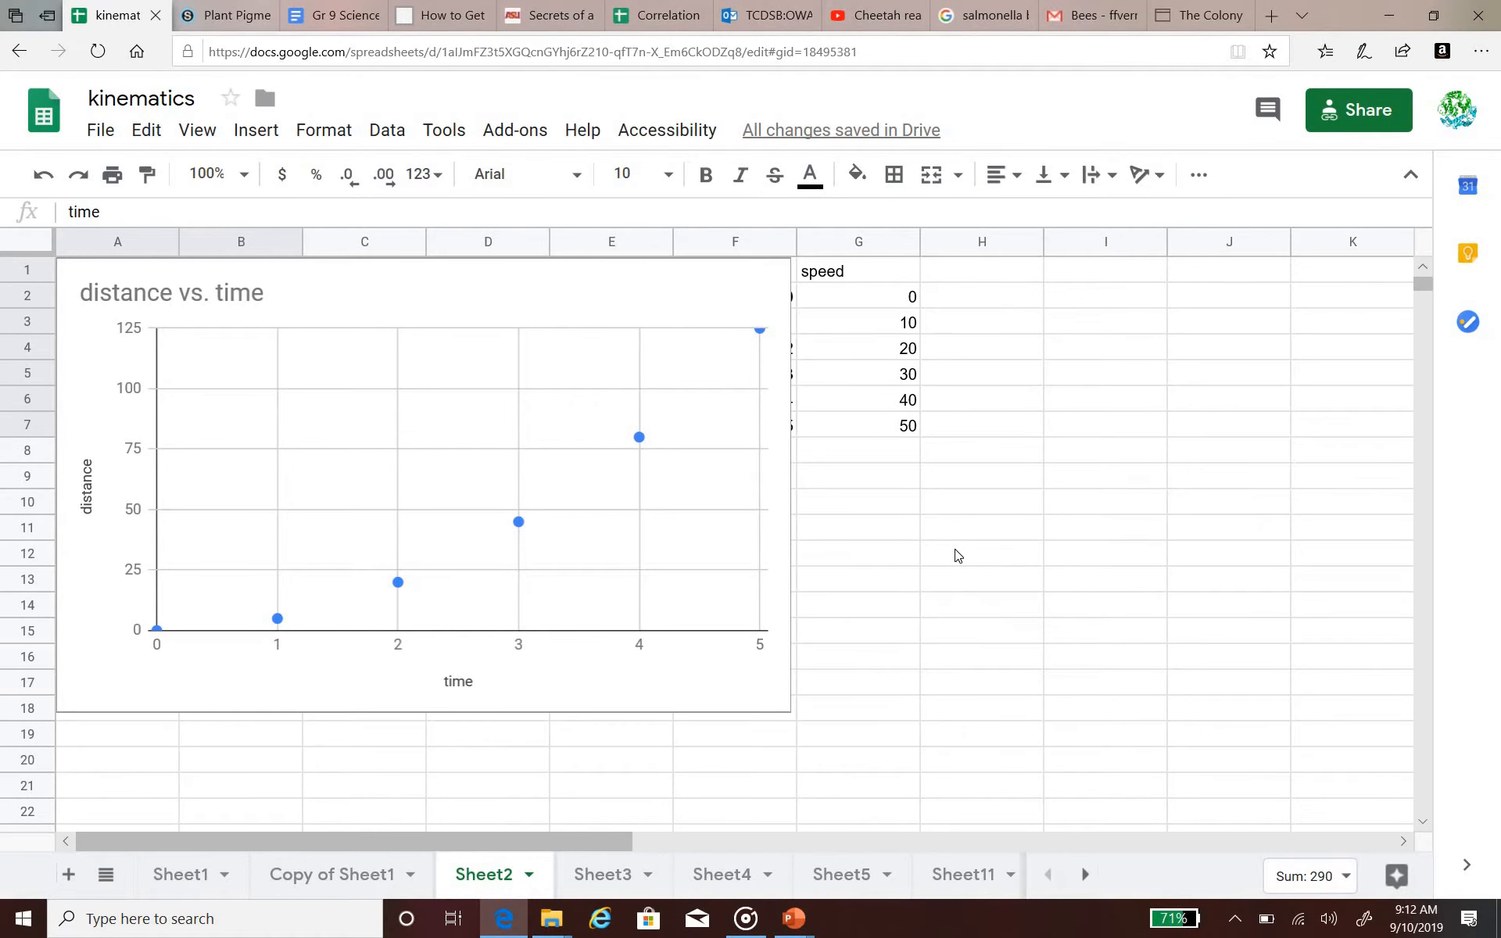
pyautogui.click(641, 439)
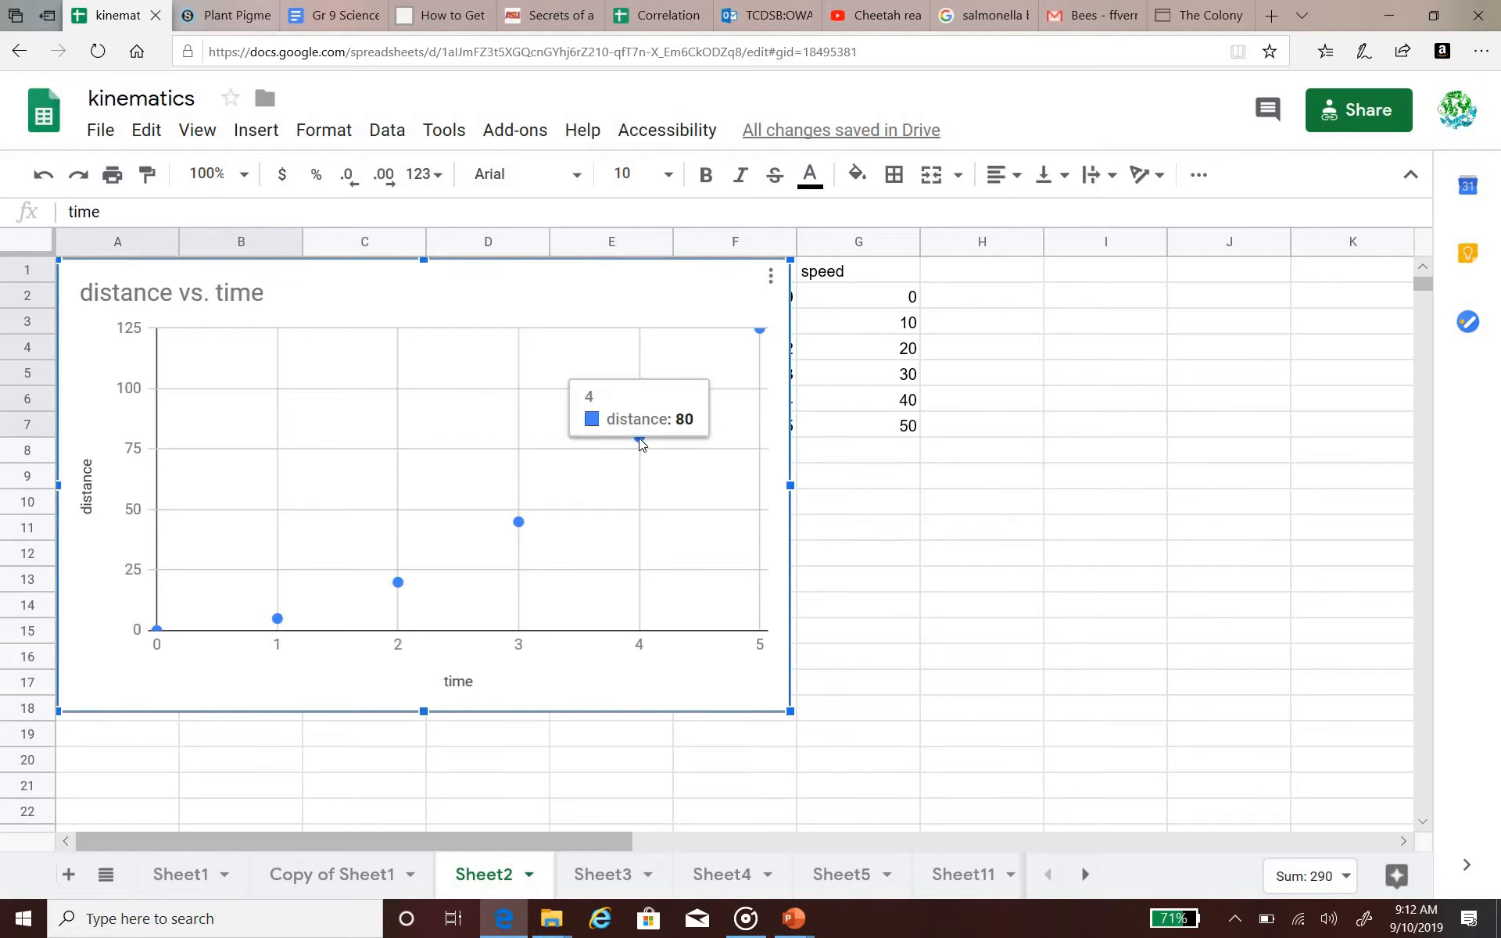
pyautogui.doubleClick(640, 438)
pyautogui.scroll(-4, 1389, 543)
pyautogui.scroll(-2, 1389, 544)
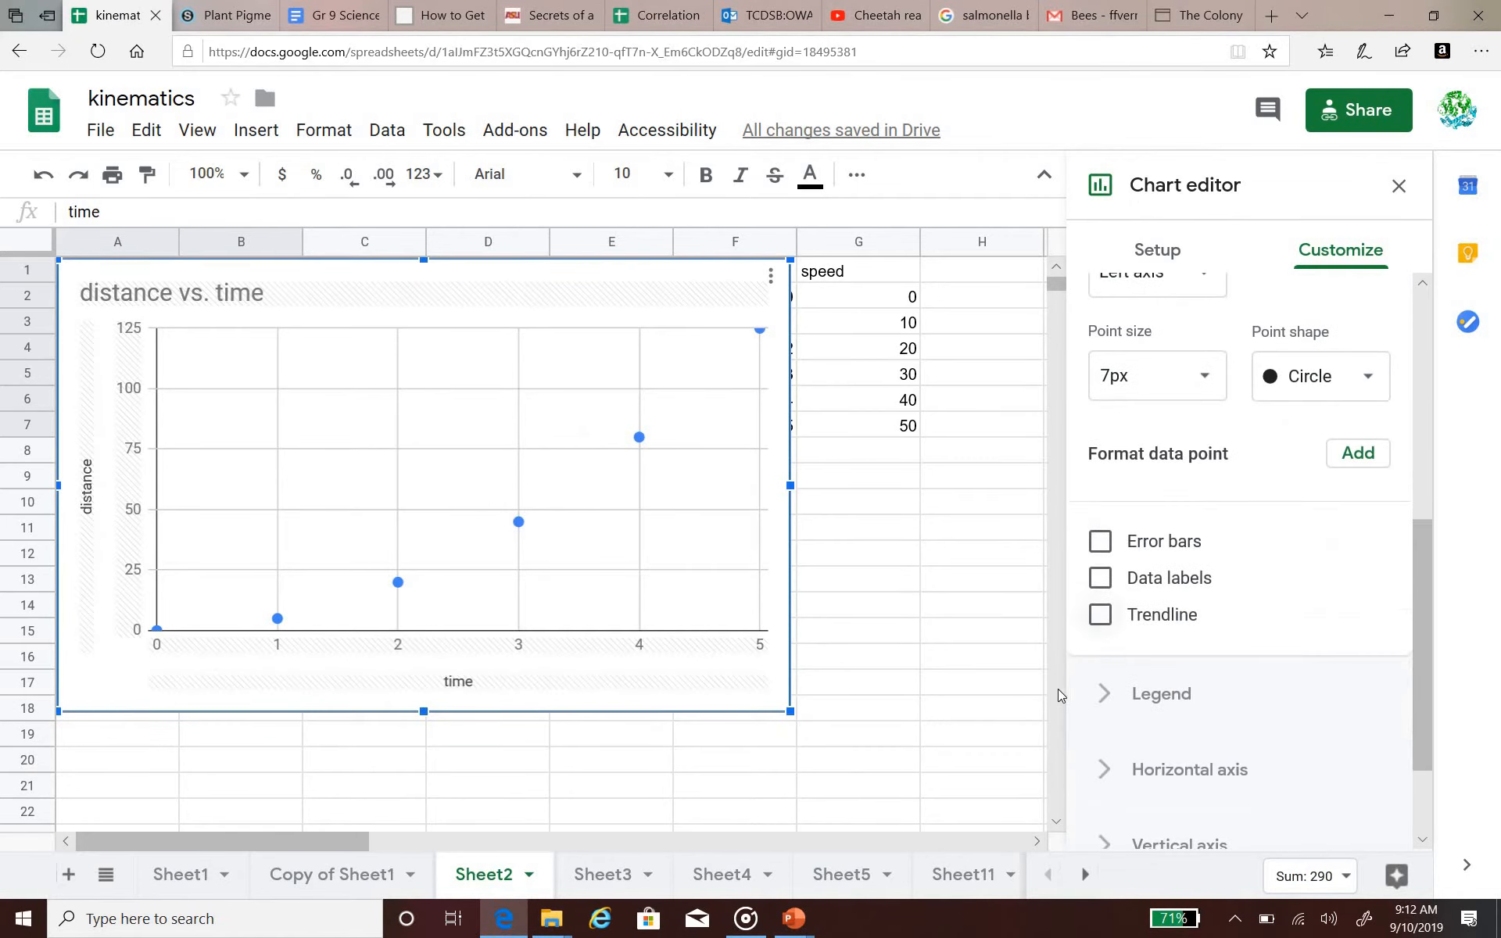
pyautogui.click(1100, 614)
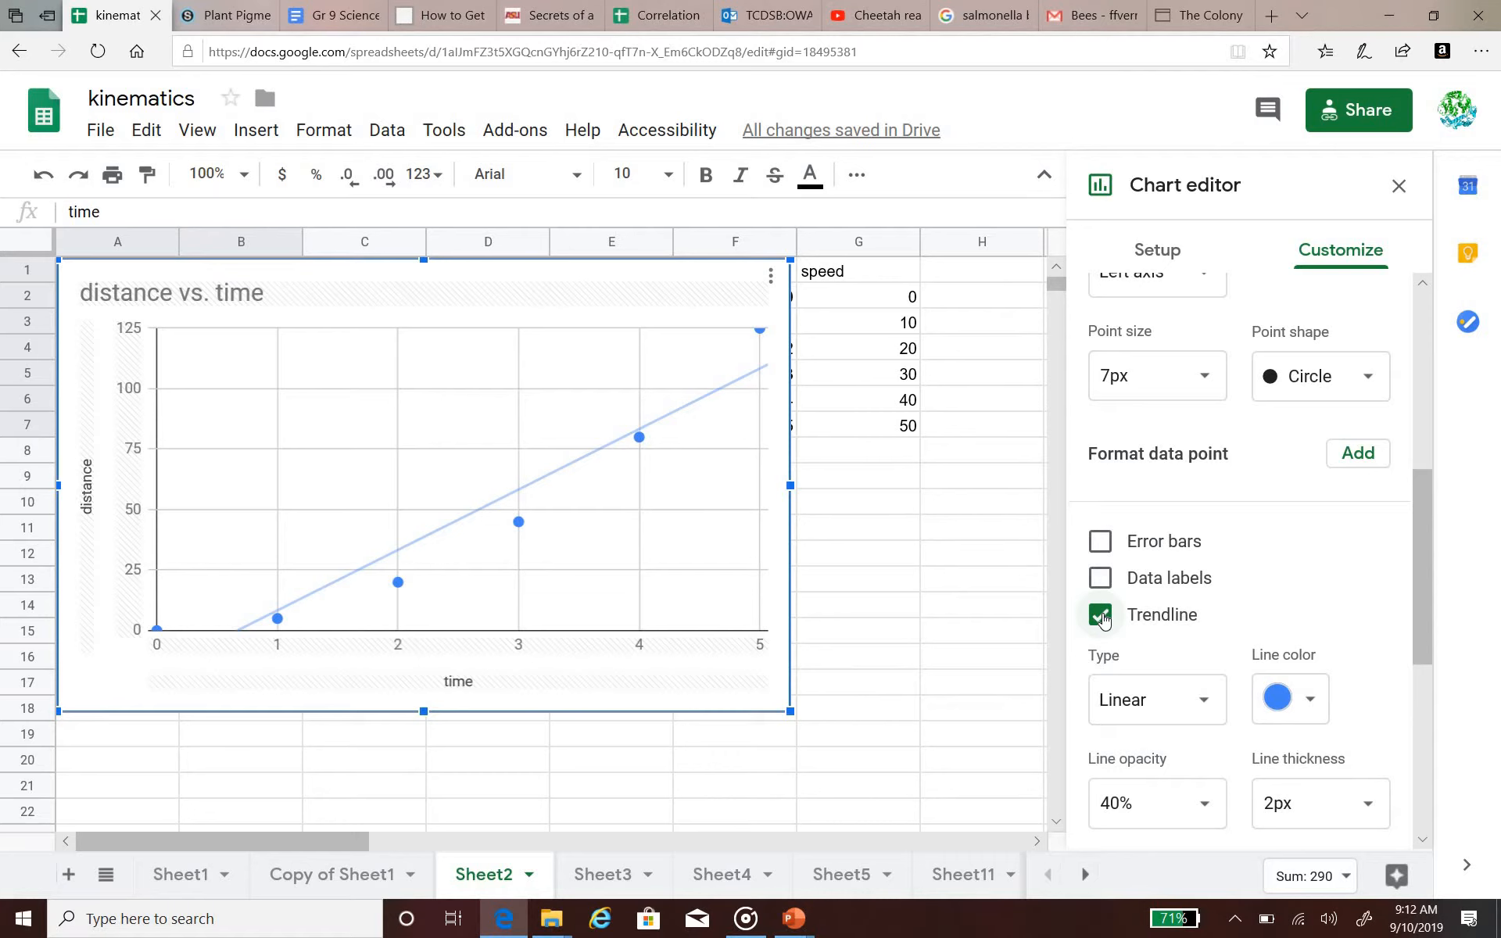
# - Set the type of the distance series' trendline to Polynomial
pyautogui.scroll(-2, 1103, 618)
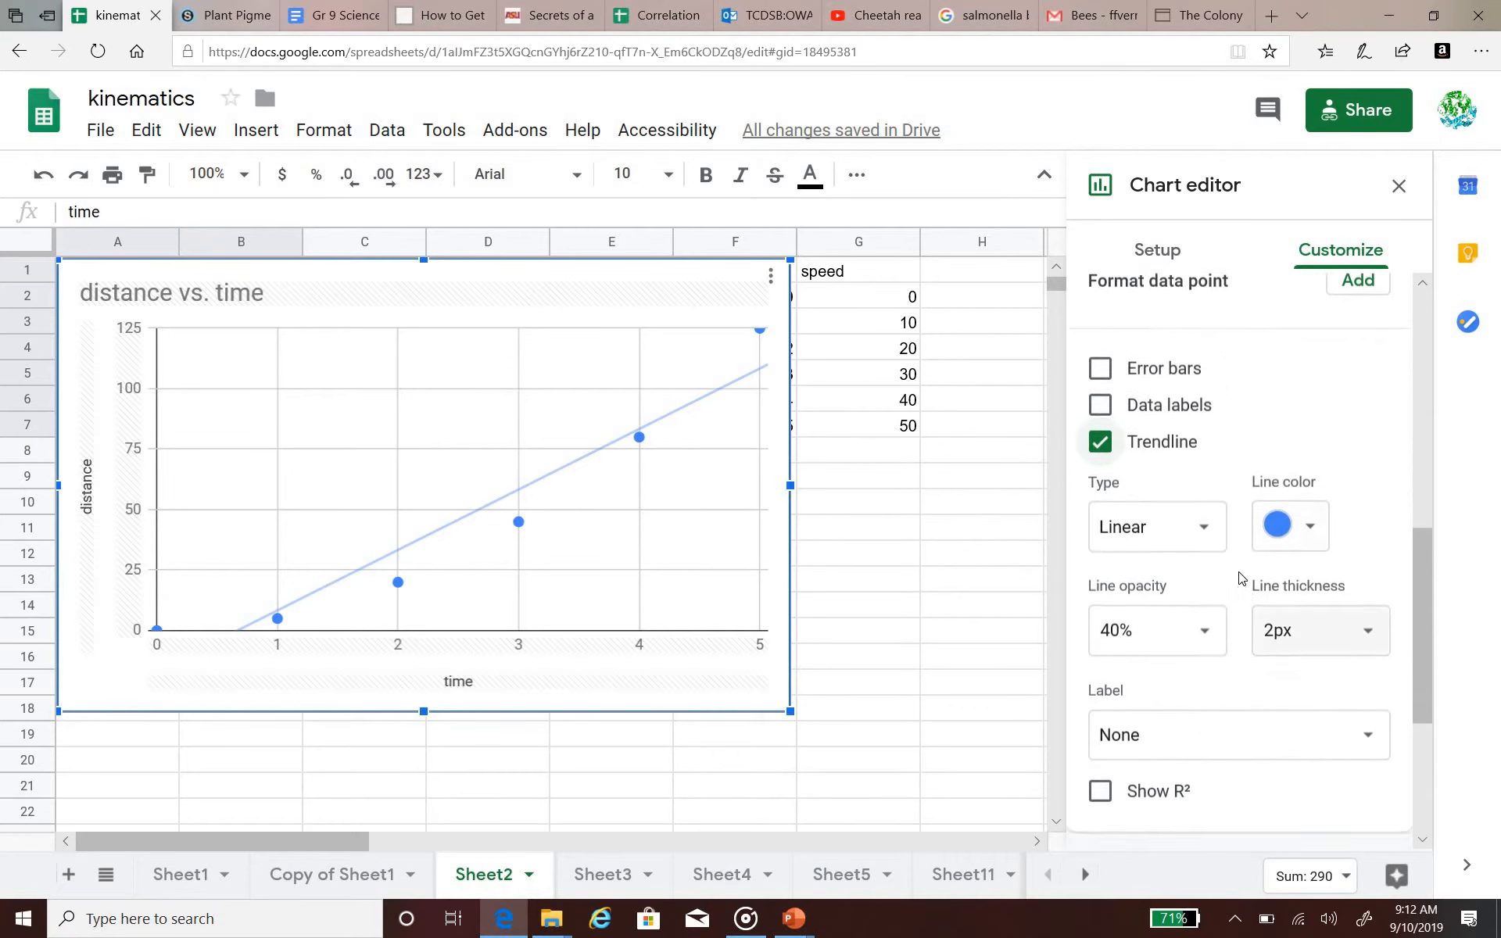
pyautogui.click(1202, 535)
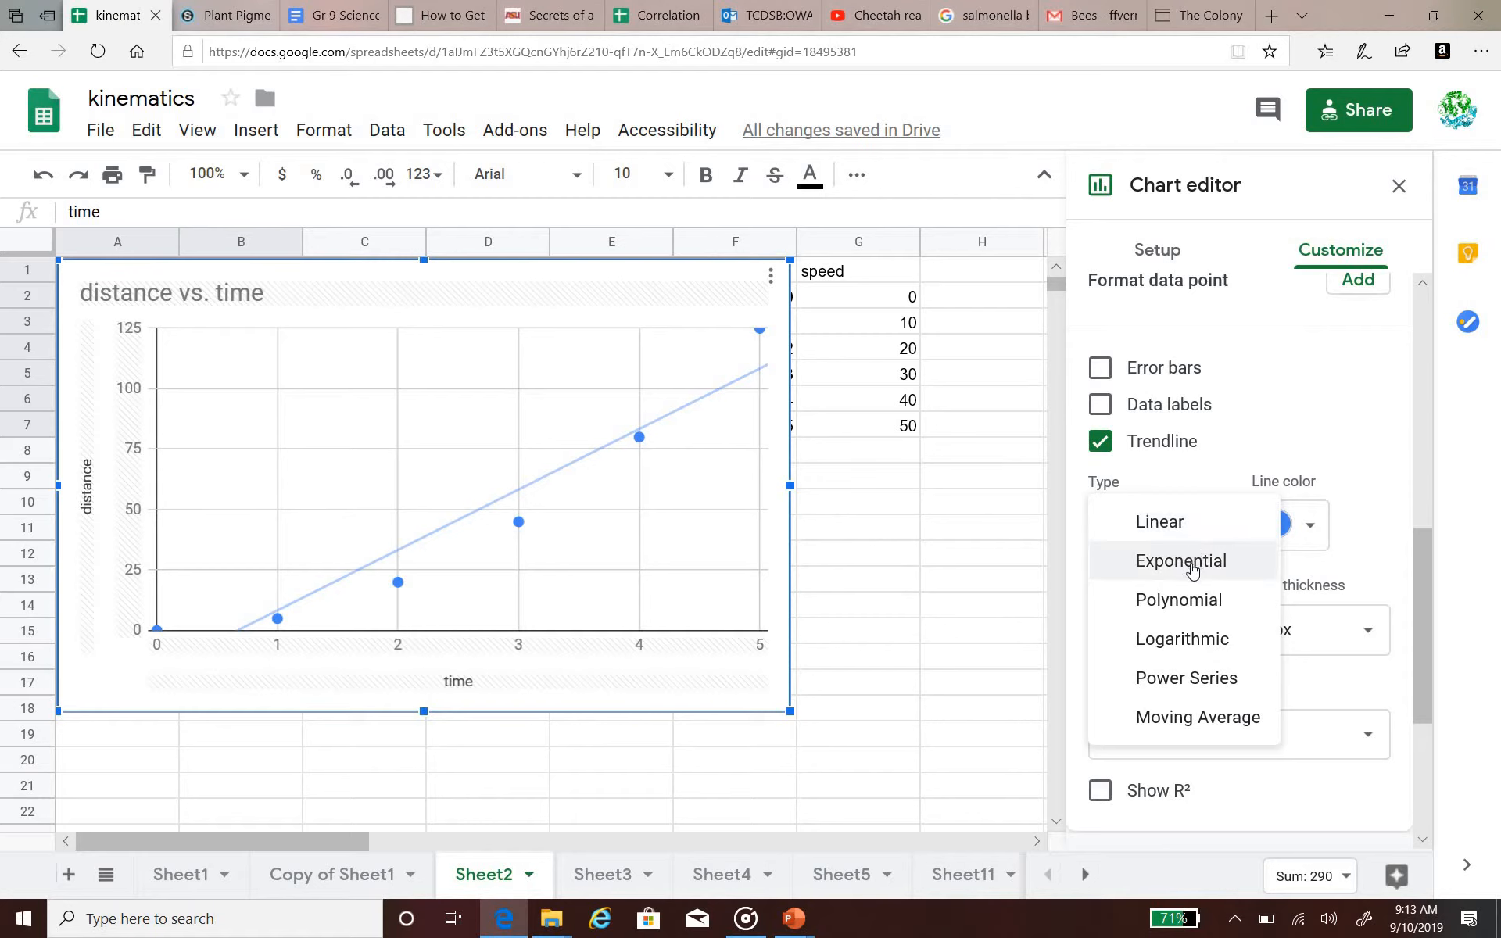
pyautogui.click(1182, 600)
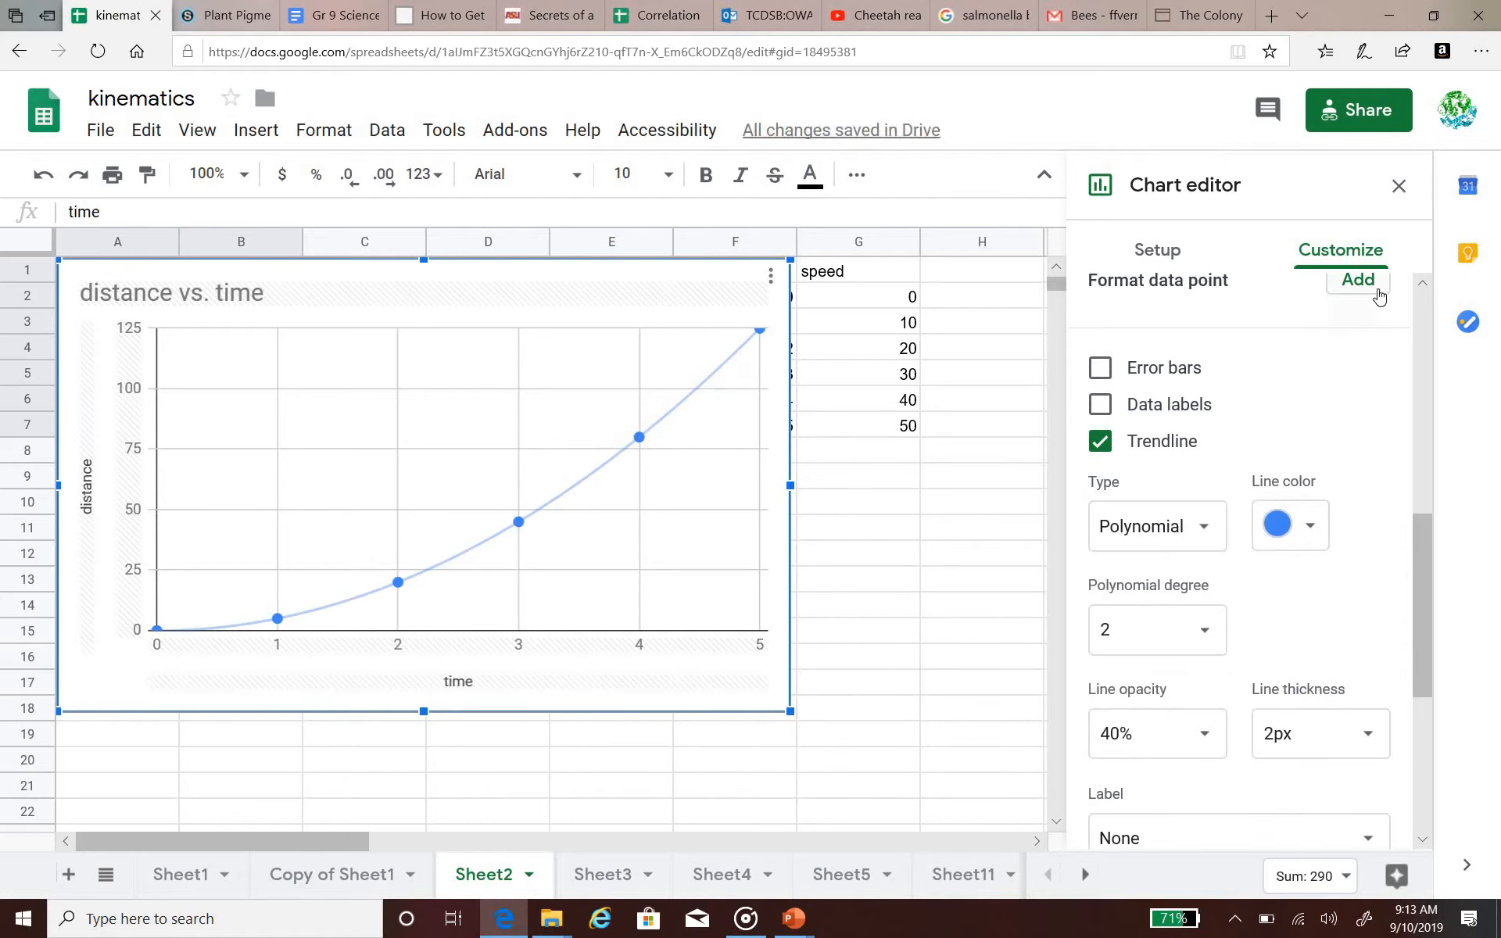
pyautogui.scroll(1, 1227, 336)
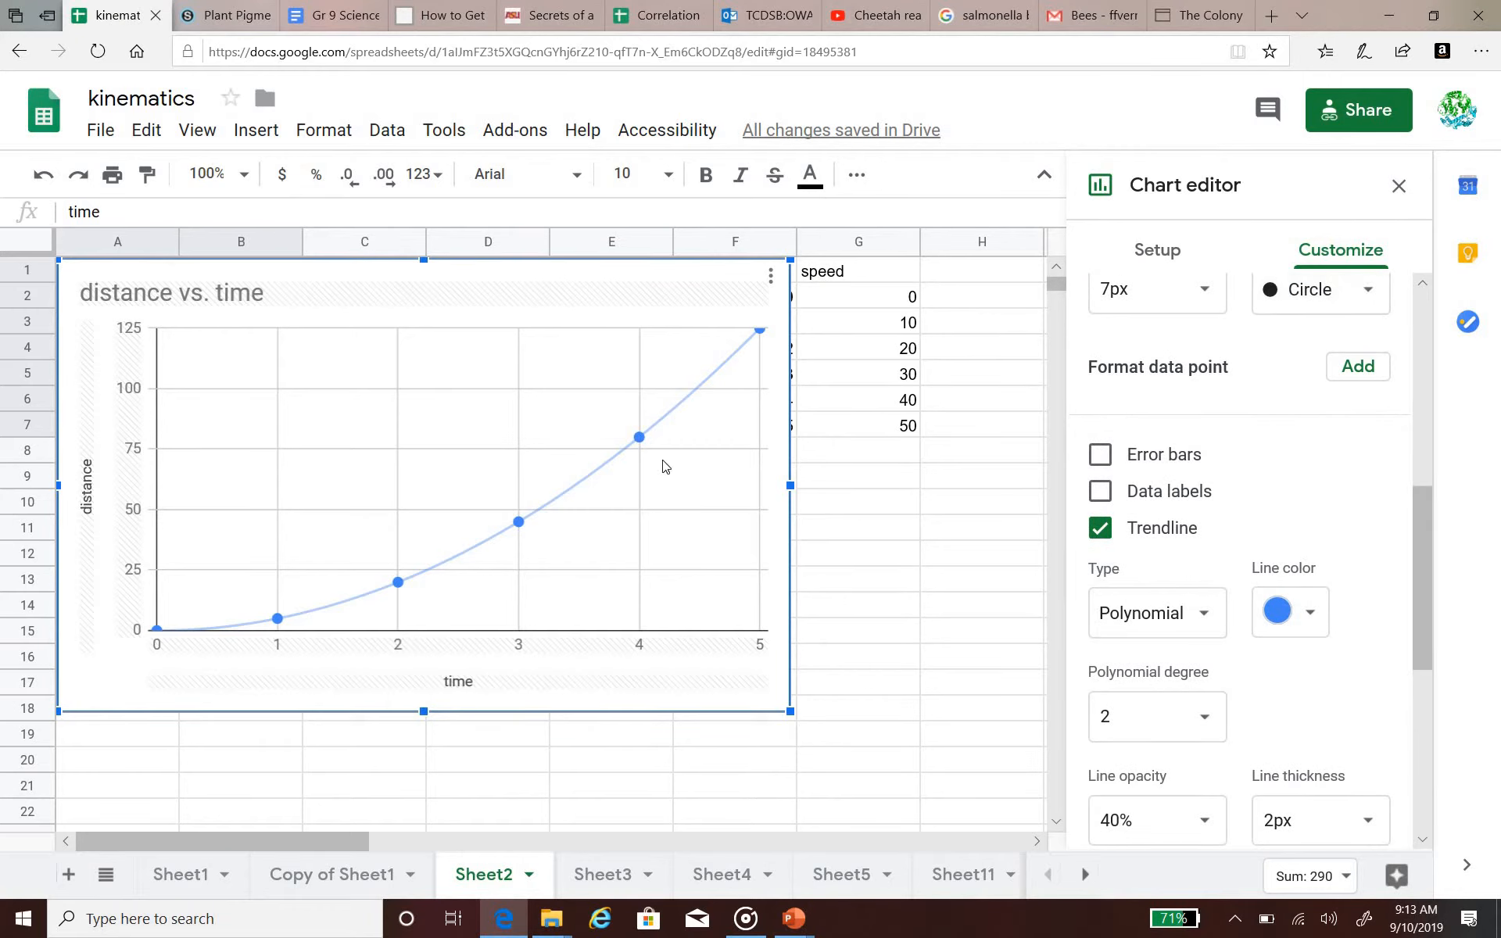
pyautogui.moveTo(620, 461)
# - Label the polynomial trendline with its equation and close the chart editor
pyautogui.scroll(-3, 1252, 717)
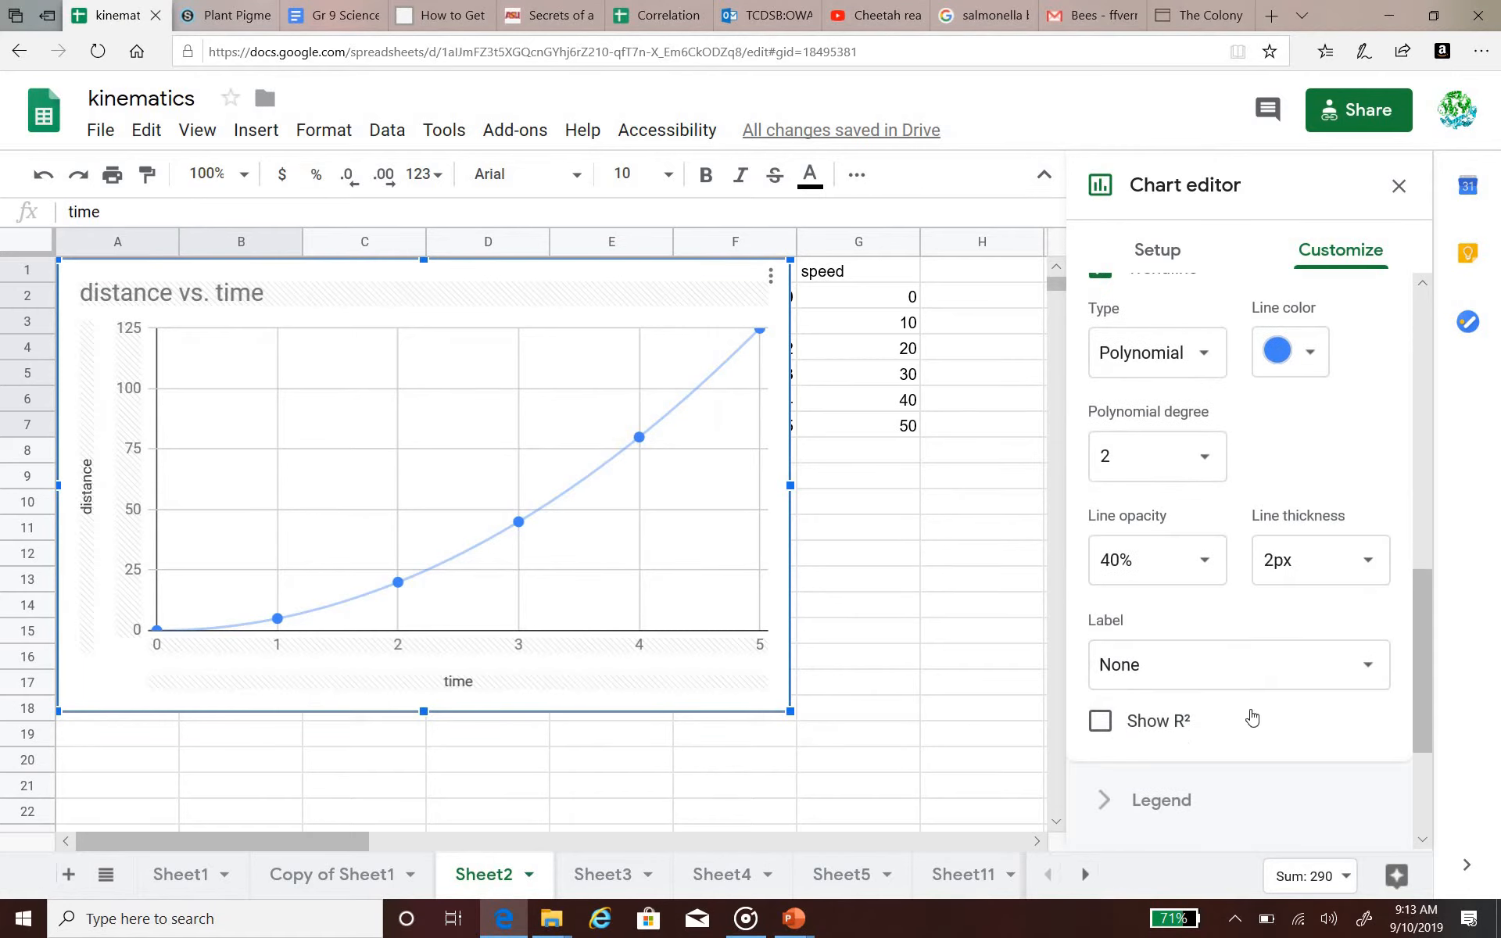
pyautogui.click(1365, 669)
pyautogui.click(1163, 741)
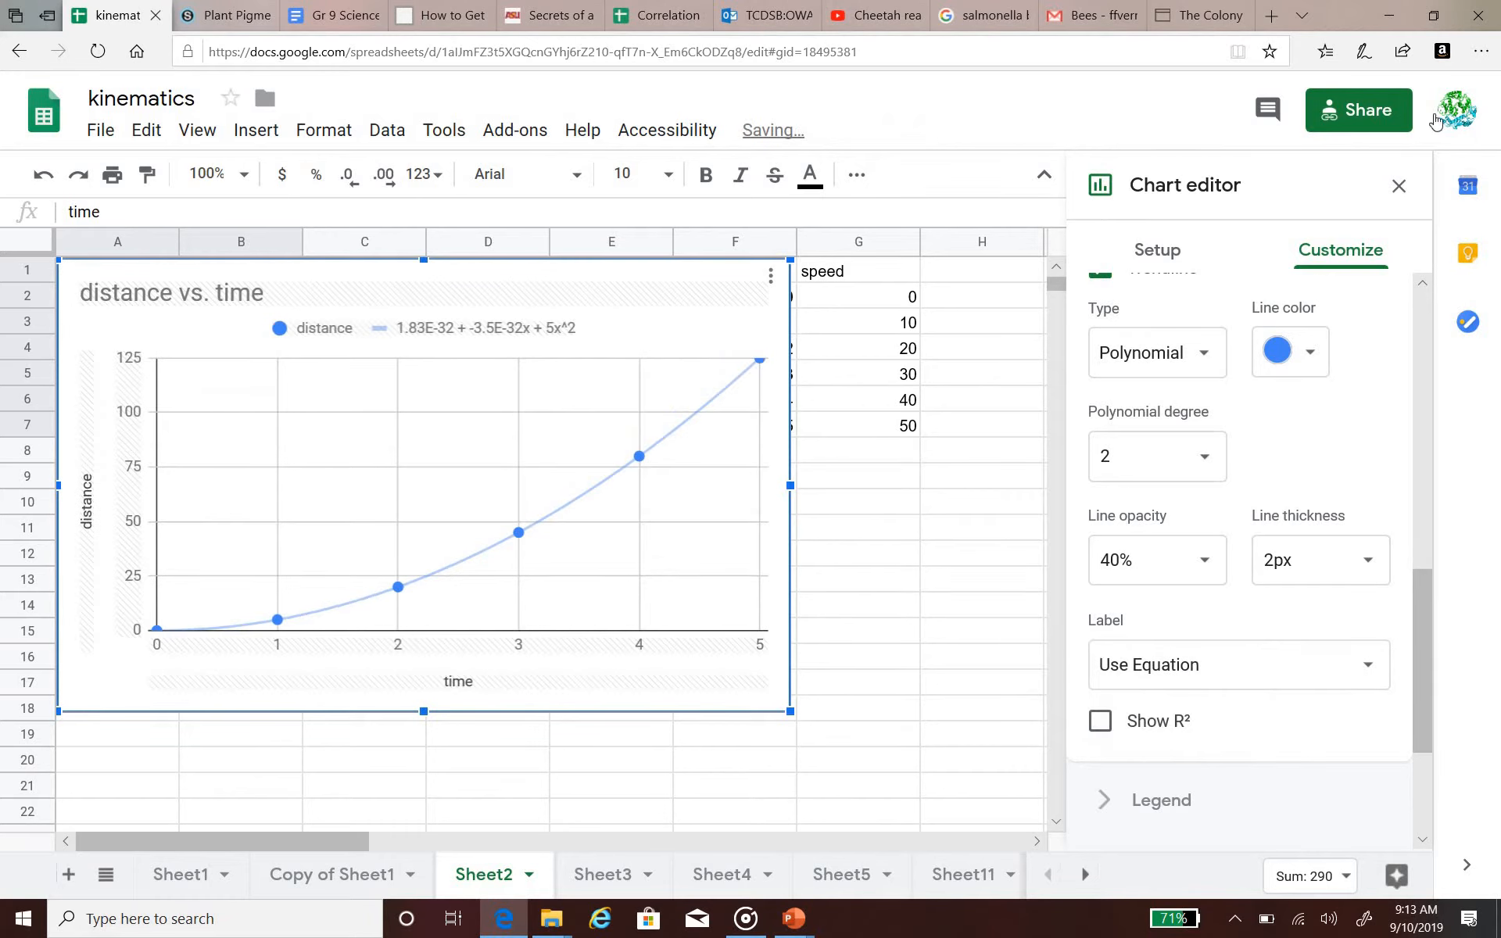
pyautogui.click(1400, 187)
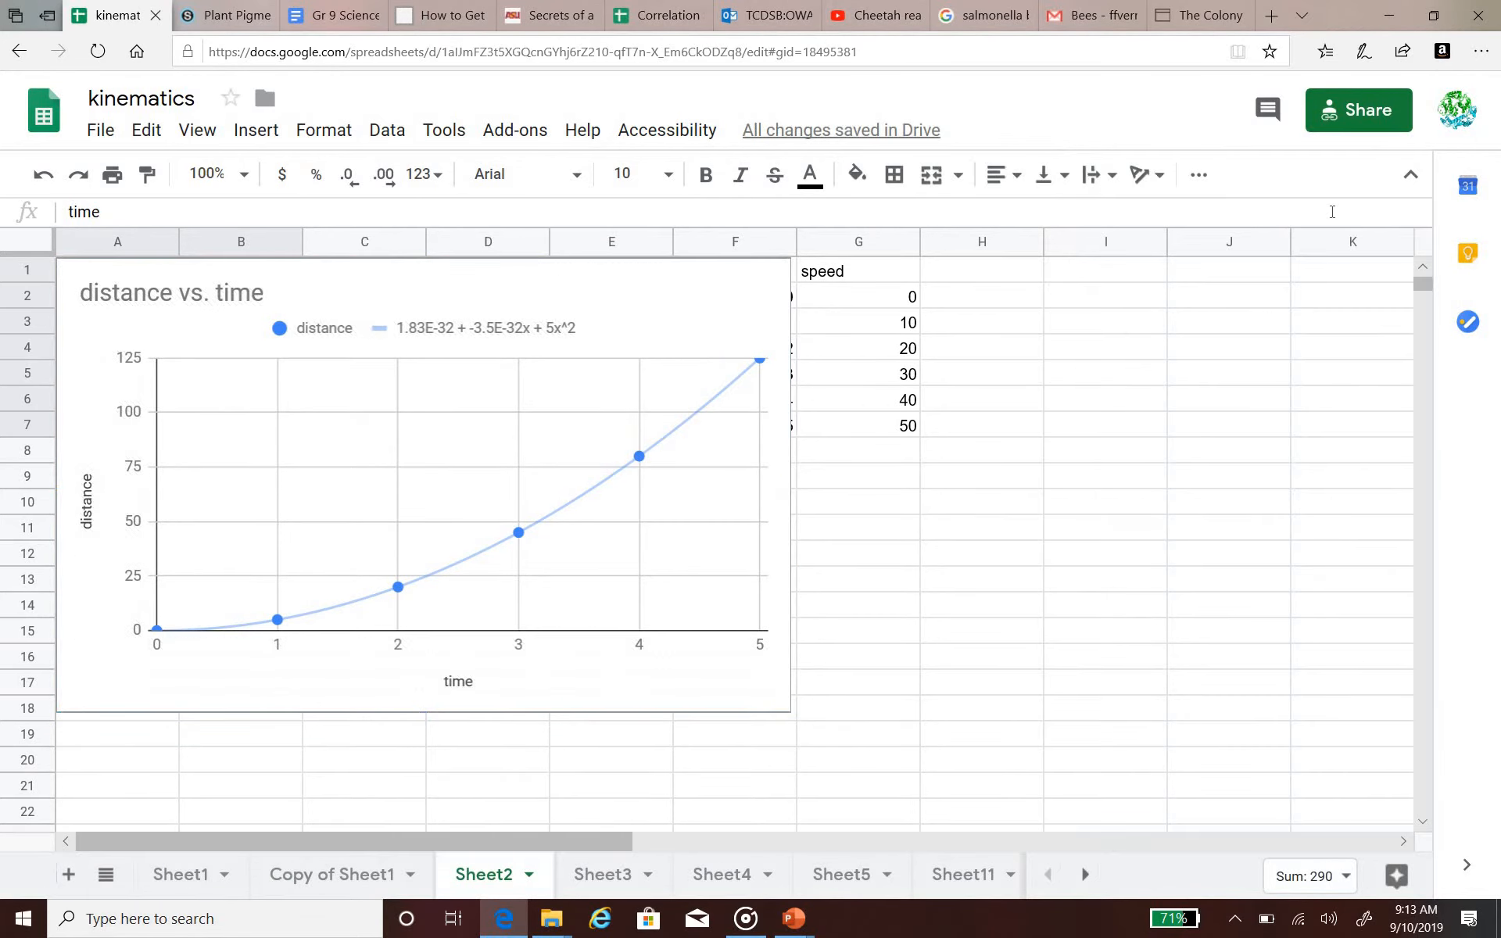
# - Enlarge the distance vs. time chart with its equation and capture the whole screen as a snip in Snip & Sketch
pyautogui.hotkey('ctrl', '+')
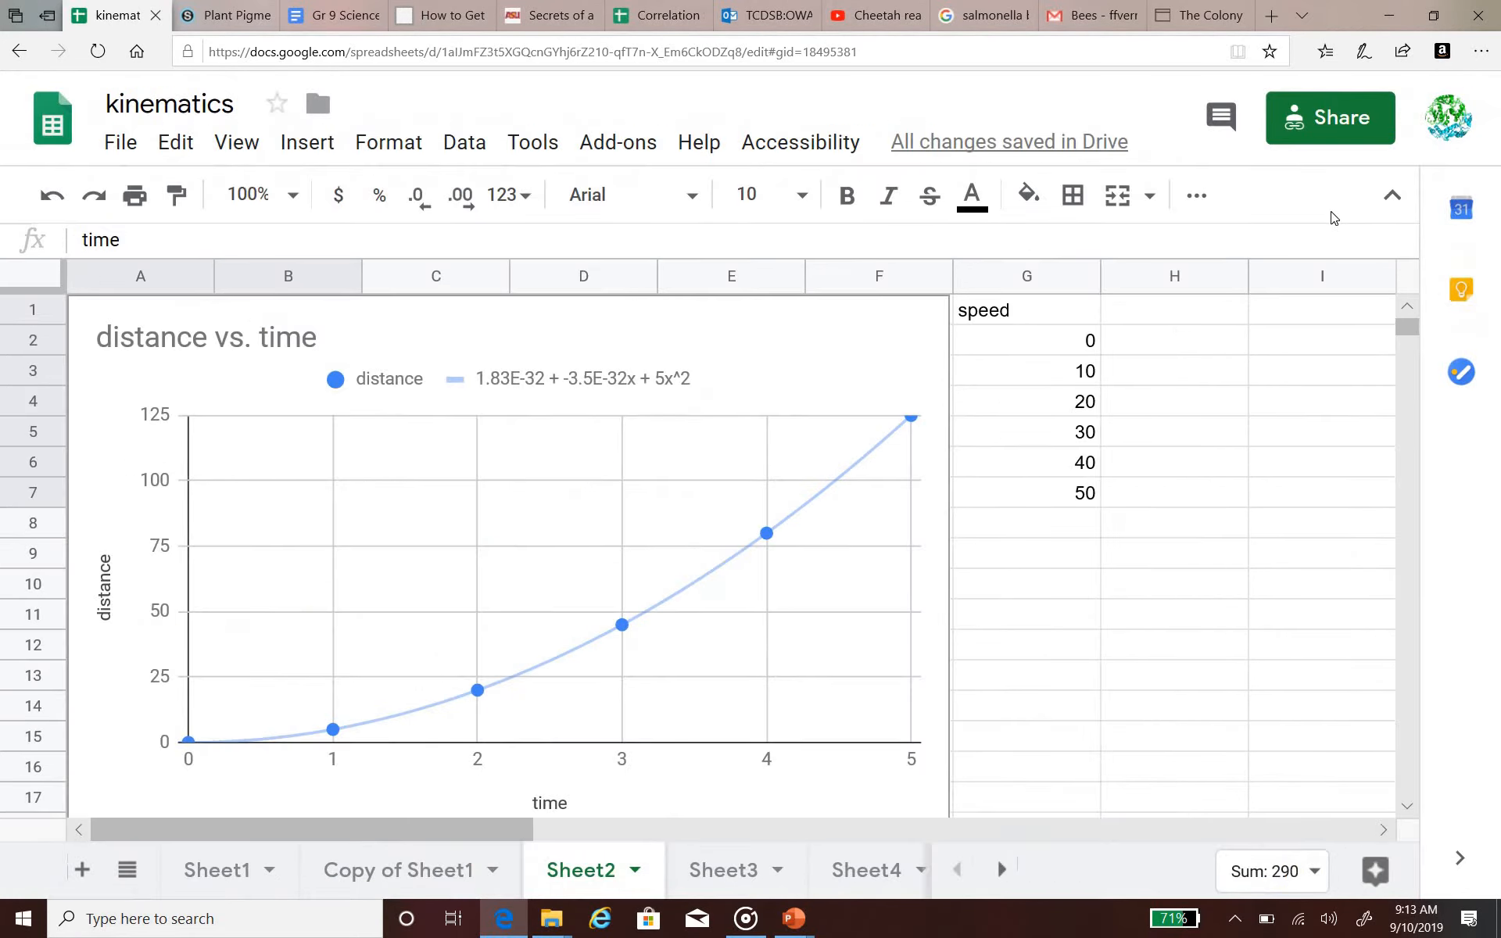
pyautogui.hotkey('ctrl', '+')
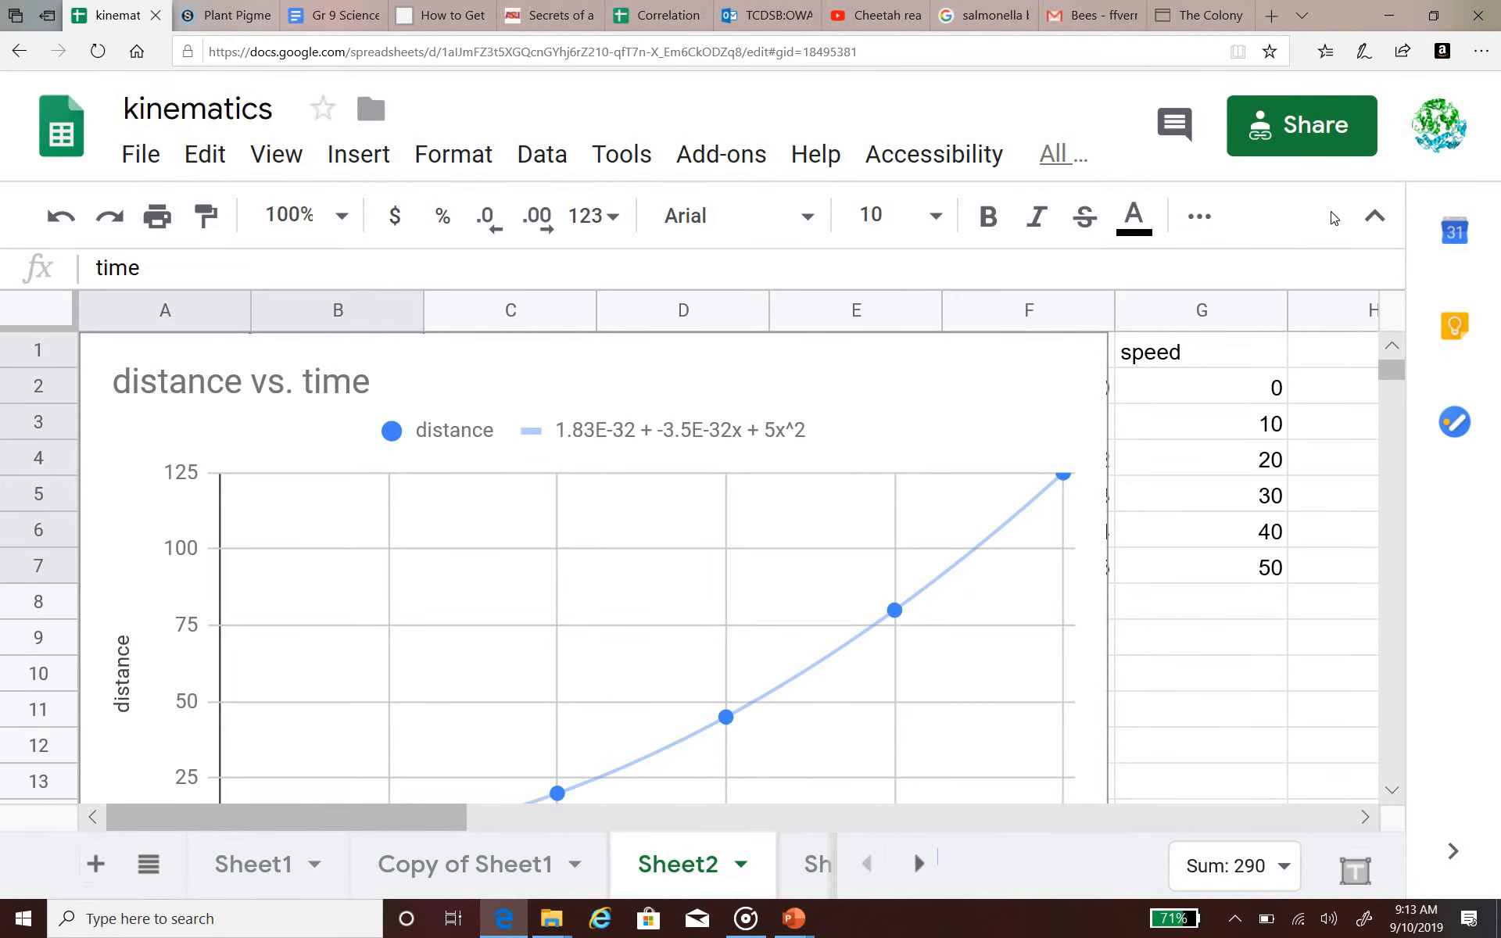
pyautogui.hotkey('ctrl', '+')
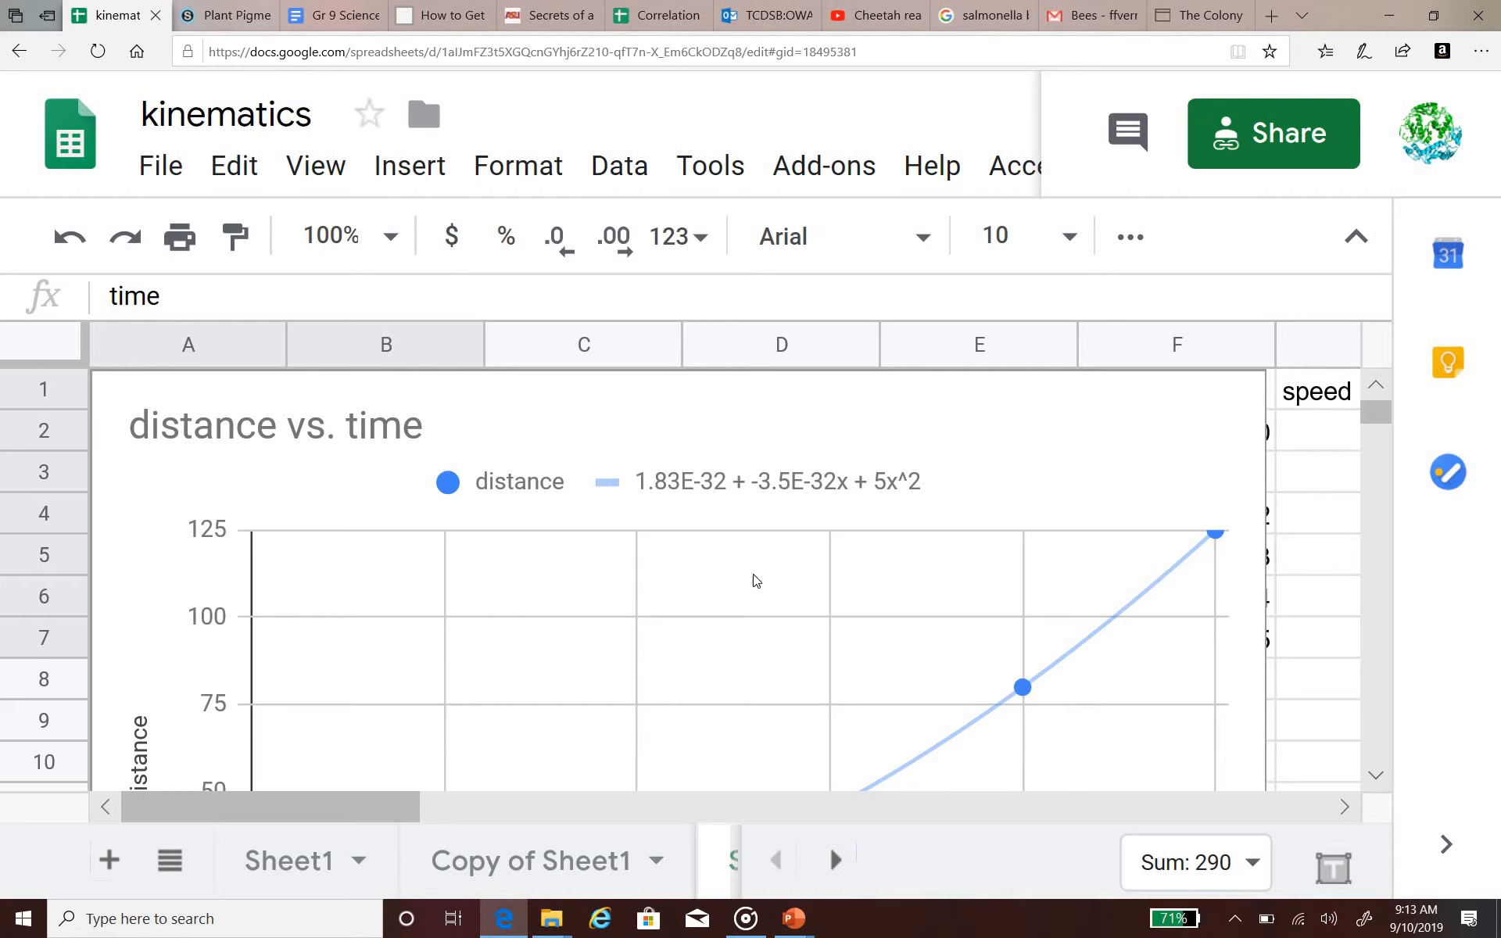
pyautogui.click(1364, 921)
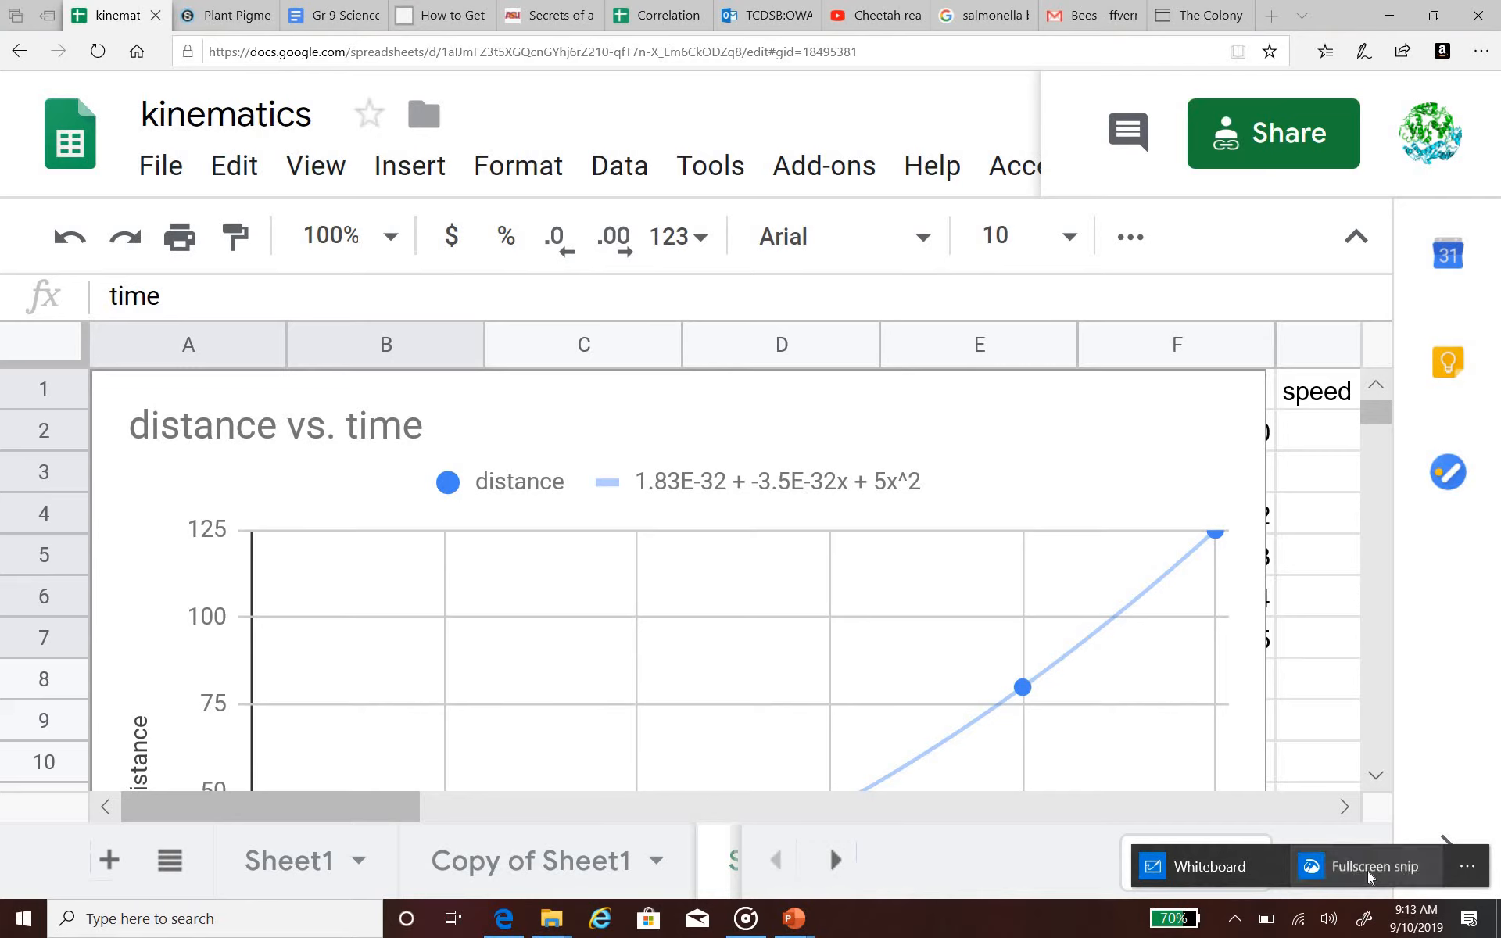
pyautogui.click(1370, 876)
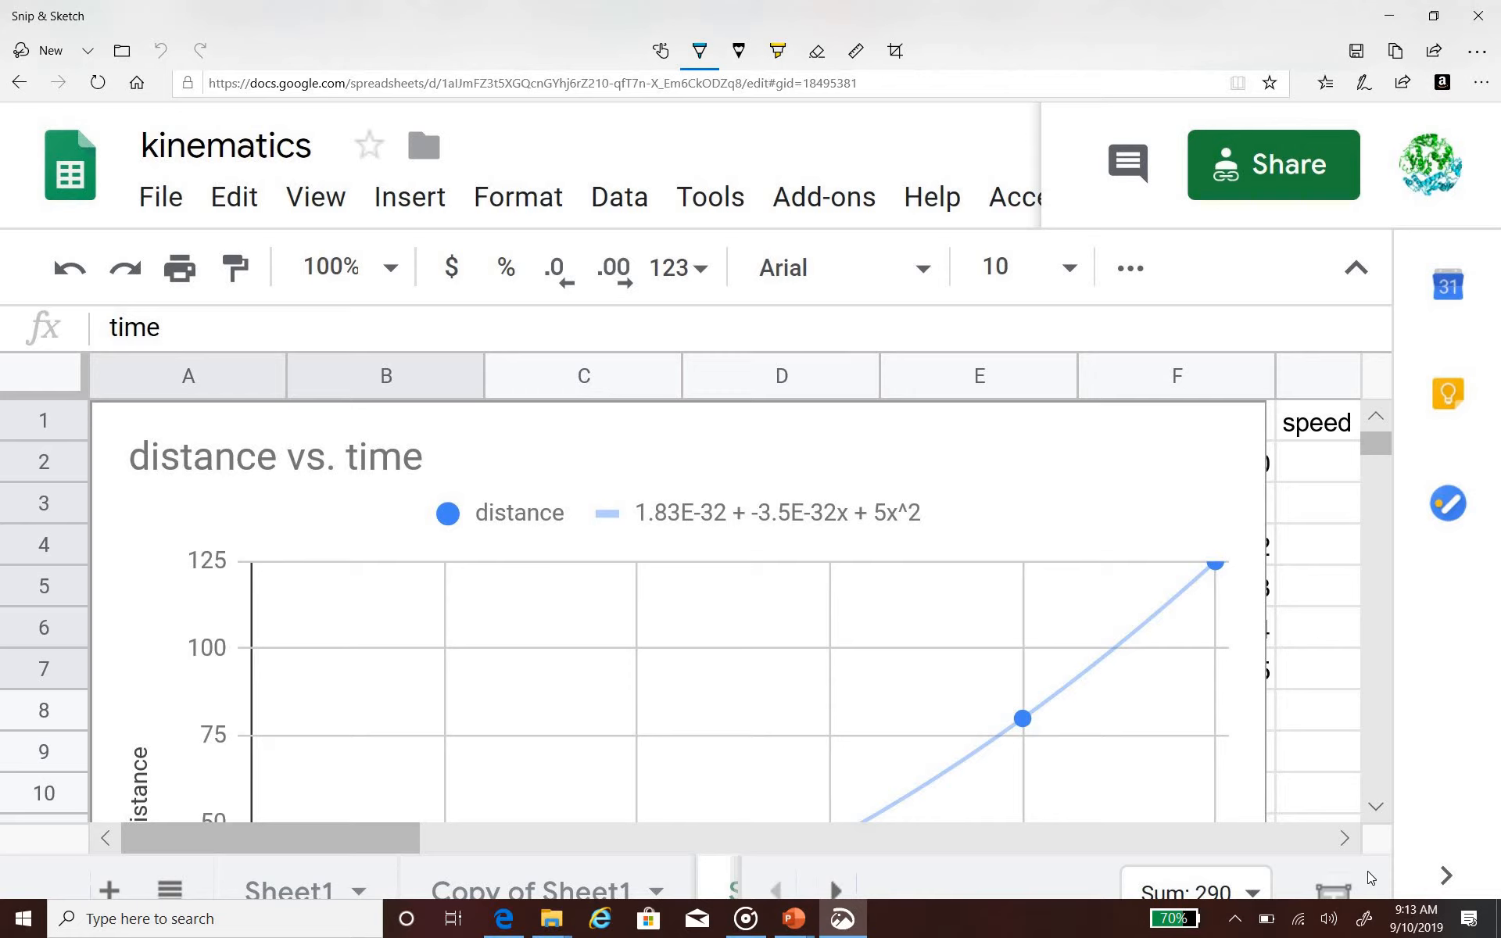
# - Circle each of the three terms of the trendline equation in blue and write 10^-32 above the first one
pyautogui.moveTo(716, 479)
pyautogui.mouseDown()
pyautogui.moveTo(626, 491)
pyautogui.moveTo(745, 507)
pyautogui.moveTo(653, 472)
pyautogui.mouseUp()
pyautogui.moveTo(536, 424)
pyautogui.mouseDown()
pyautogui.moveTo(538, 475)
pyautogui.moveTo(575, 489)
pyautogui.moveTo(601, 449)
pyautogui.mouseUp()
pyautogui.moveTo(591, 441)
pyautogui.mouseDown()
pyautogui.moveTo(659, 426)
pyautogui.moveTo(659, 448)
pyautogui.mouseUp()
pyautogui.moveTo(696, 418); pyautogui.dragTo(743, 439)
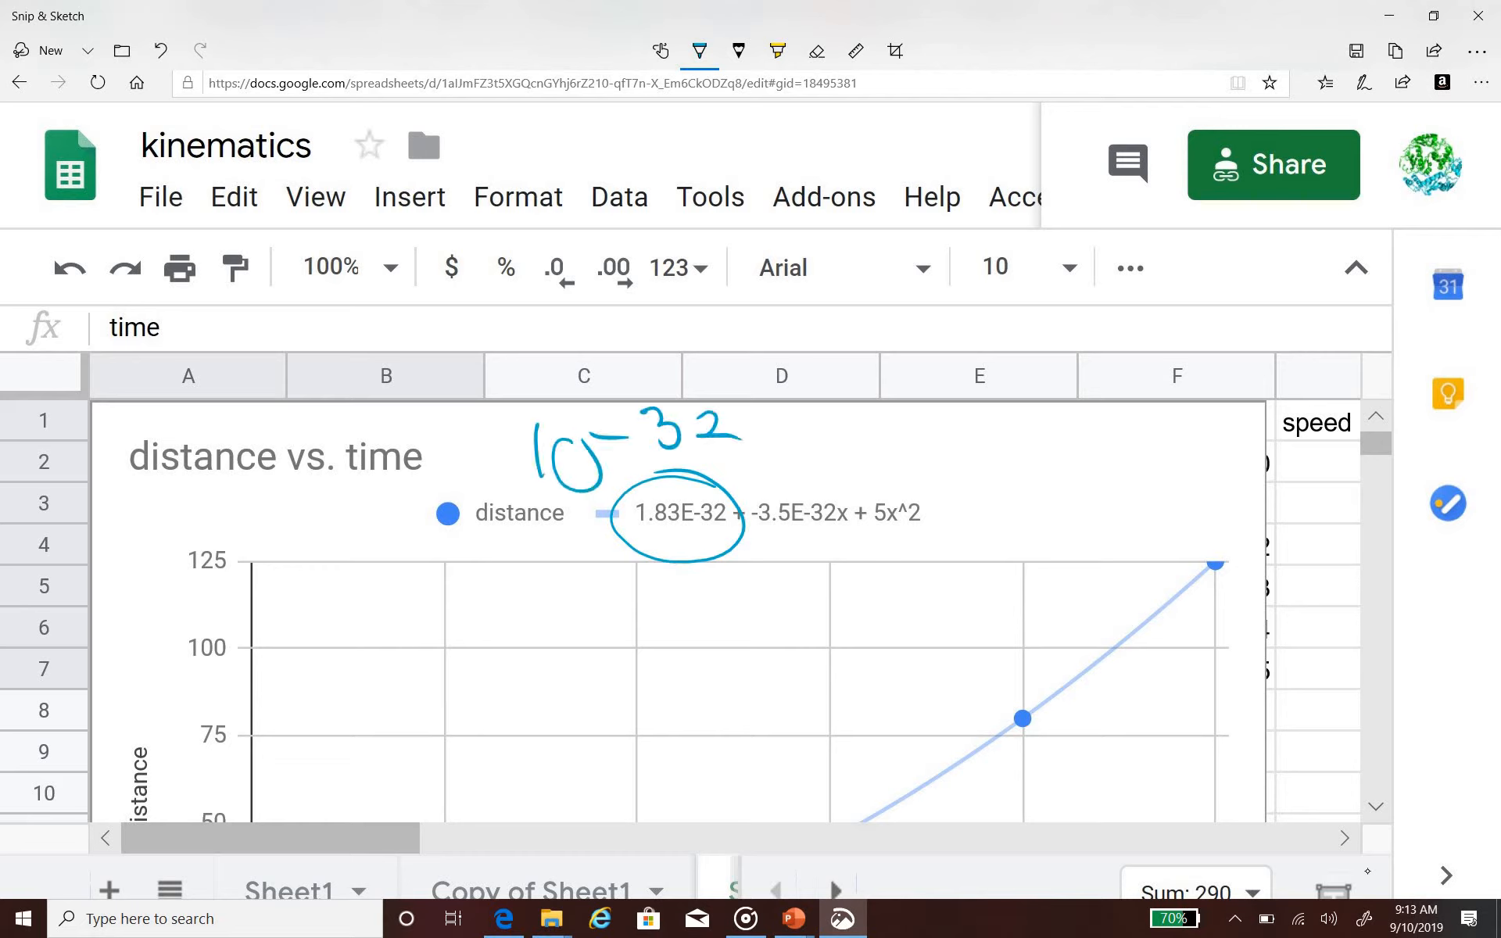
pyautogui.moveTo(829, 489)
pyautogui.mouseDown()
pyautogui.moveTo(805, 499)
pyautogui.moveTo(849, 552)
pyautogui.mouseUp()
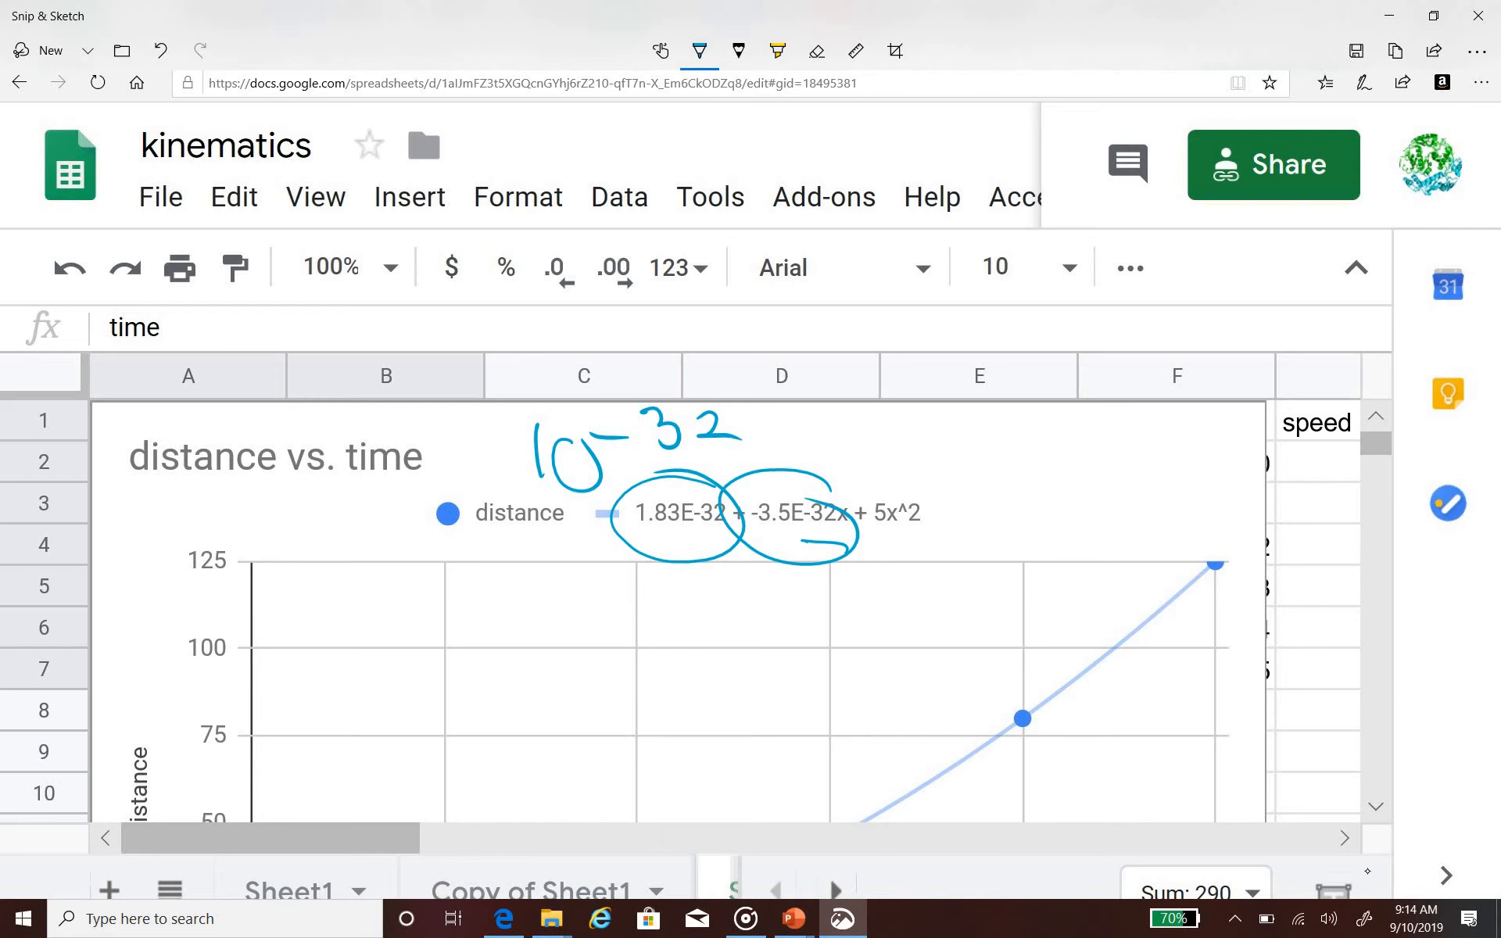
pyautogui.moveTo(966, 467)
pyautogui.mouseDown()
pyautogui.moveTo(939, 607)
pyautogui.moveTo(964, 463)
pyautogui.mouseUp()
# - Write the simplified equation y = 5x^2 in blue below the trendline equation and circle its 5x^2 part
pyautogui.moveTo(270, 635)
pyautogui.mouseDown()
pyautogui.moveTo(291, 701)
pyautogui.moveTo(258, 747)
pyautogui.mouseUp()
pyautogui.moveTo(468, 652); pyautogui.dragTo(424, 653)
pyautogui.moveTo(465, 690); pyautogui.dragTo(410, 706)
pyautogui.moveTo(567, 641)
pyautogui.mouseDown()
pyautogui.moveTo(596, 644)
pyautogui.moveTo(539, 726)
pyautogui.mouseUp()
pyautogui.moveTo(692, 663); pyautogui.dragTo(624, 729)
pyautogui.moveTo(632, 657); pyautogui.dragTo(704, 724)
pyautogui.moveTo(682, 604); pyautogui.dragTo(723, 640)
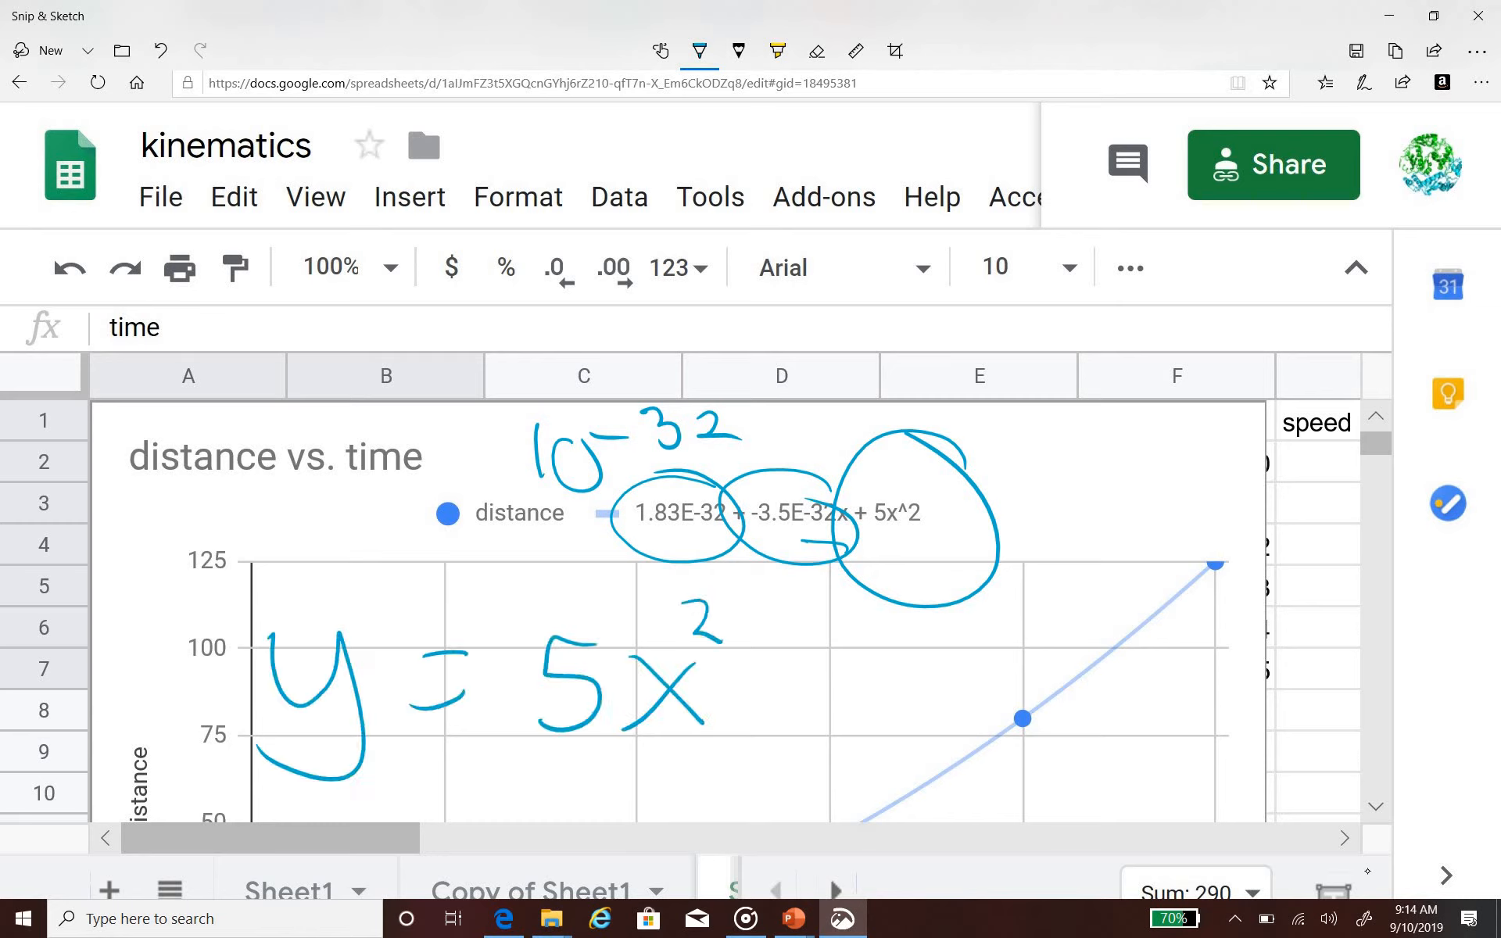
pyautogui.moveTo(743, 547)
pyautogui.mouseDown()
pyautogui.moveTo(454, 770)
pyautogui.moveTo(727, 540)
pyautogui.mouseUp()
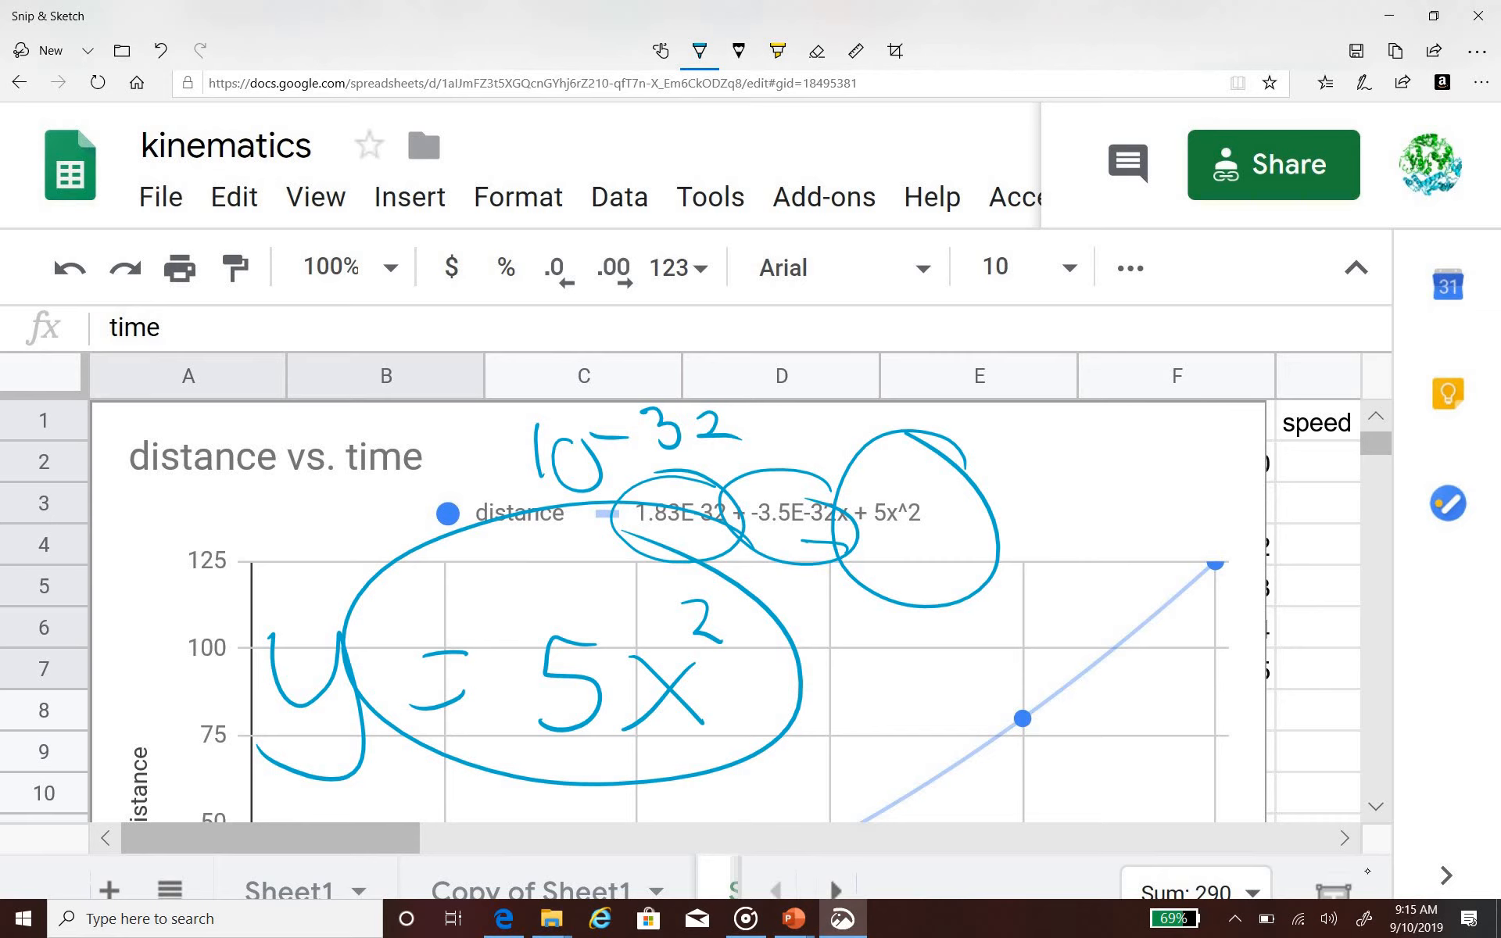
# - Switch the pen colour to red and write a = 10 to the right of the handwritten y = 5x^2
pyautogui.click(700, 51)
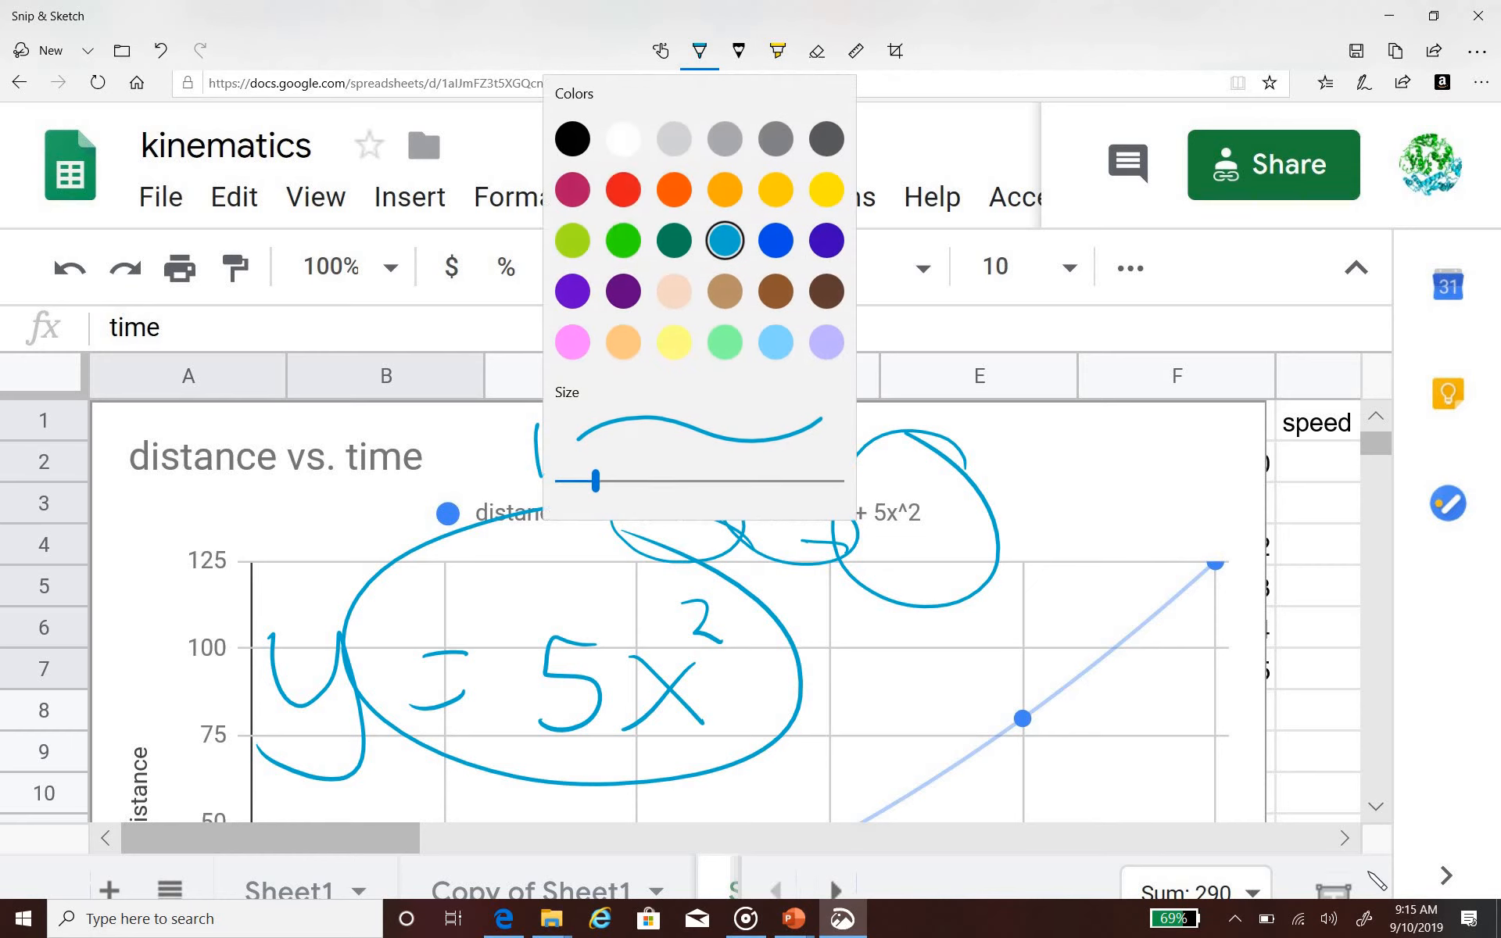
pyautogui.click(623, 188)
pyautogui.moveTo(982, 626)
pyautogui.mouseDown()
pyautogui.moveTo(973, 644)
pyautogui.moveTo(1011, 707)
pyautogui.mouseUp()
pyautogui.moveTo(1040, 638)
pyautogui.mouseDown()
pyautogui.moveTo(1083, 642)
pyautogui.moveTo(1067, 675)
pyautogui.mouseUp()
pyautogui.moveTo(1151, 637); pyautogui.dragTo(1152, 682)
pyautogui.moveTo(1243, 643)
pyautogui.mouseDown()
pyautogui.moveTo(1199, 673)
pyautogui.moveTo(1263, 651)
pyautogui.mouseUp()
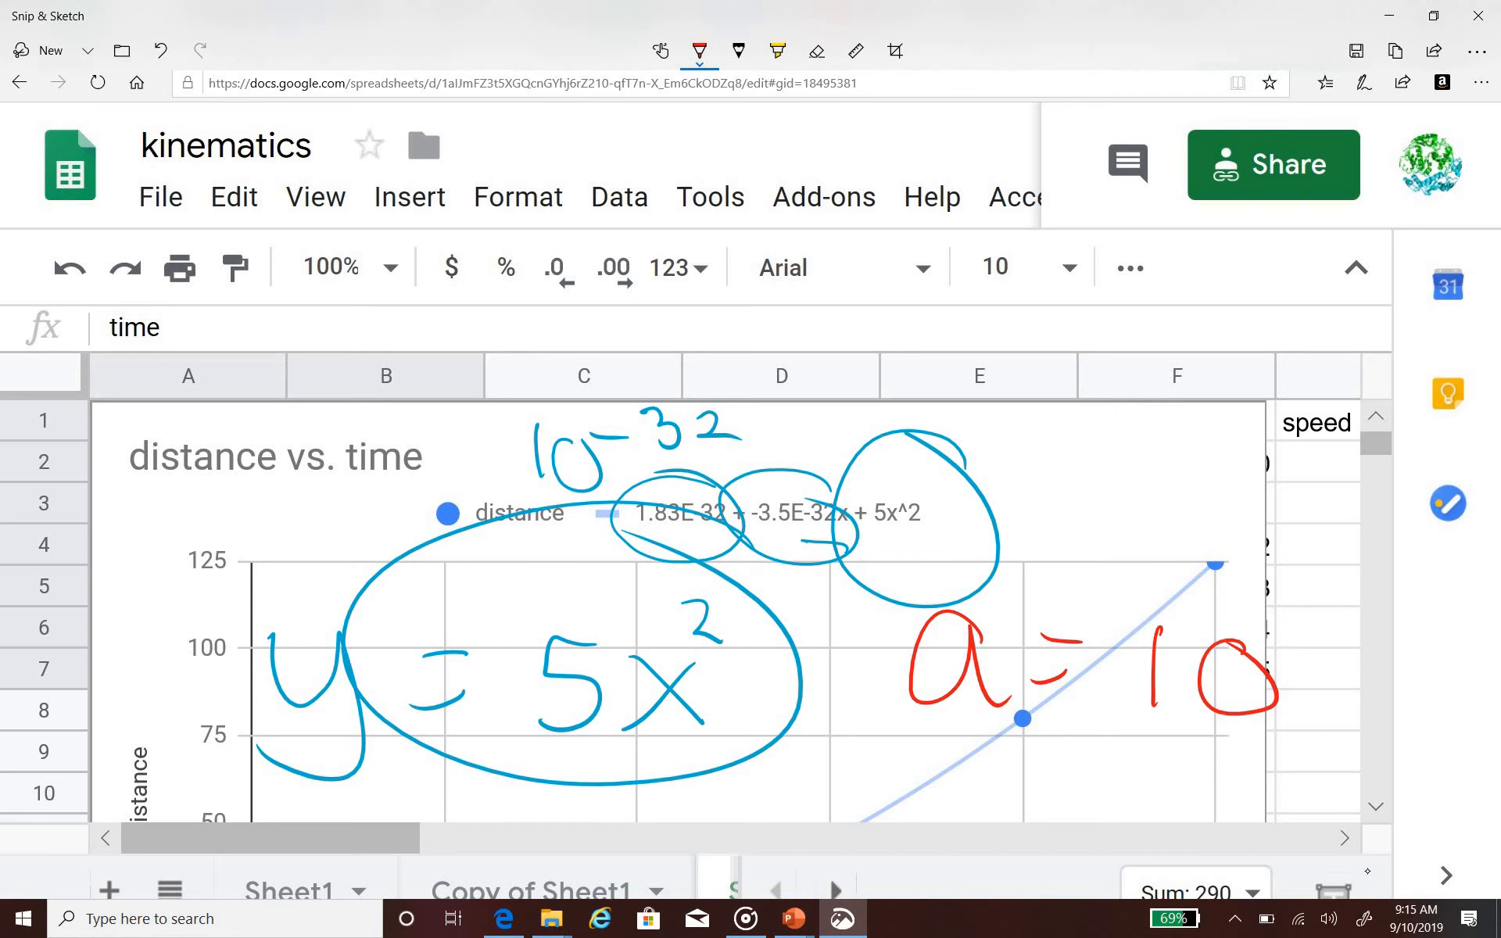
# - Circle and underline the coefficient 5 in red and draw an arrow from it to the 10 in a = 10
pyautogui.moveTo(625, 606)
pyautogui.mouseDown()
pyautogui.moveTo(479, 625)
pyautogui.moveTo(649, 626)
pyautogui.moveTo(629, 720)
pyautogui.moveTo(452, 680)
pyautogui.mouseUp()
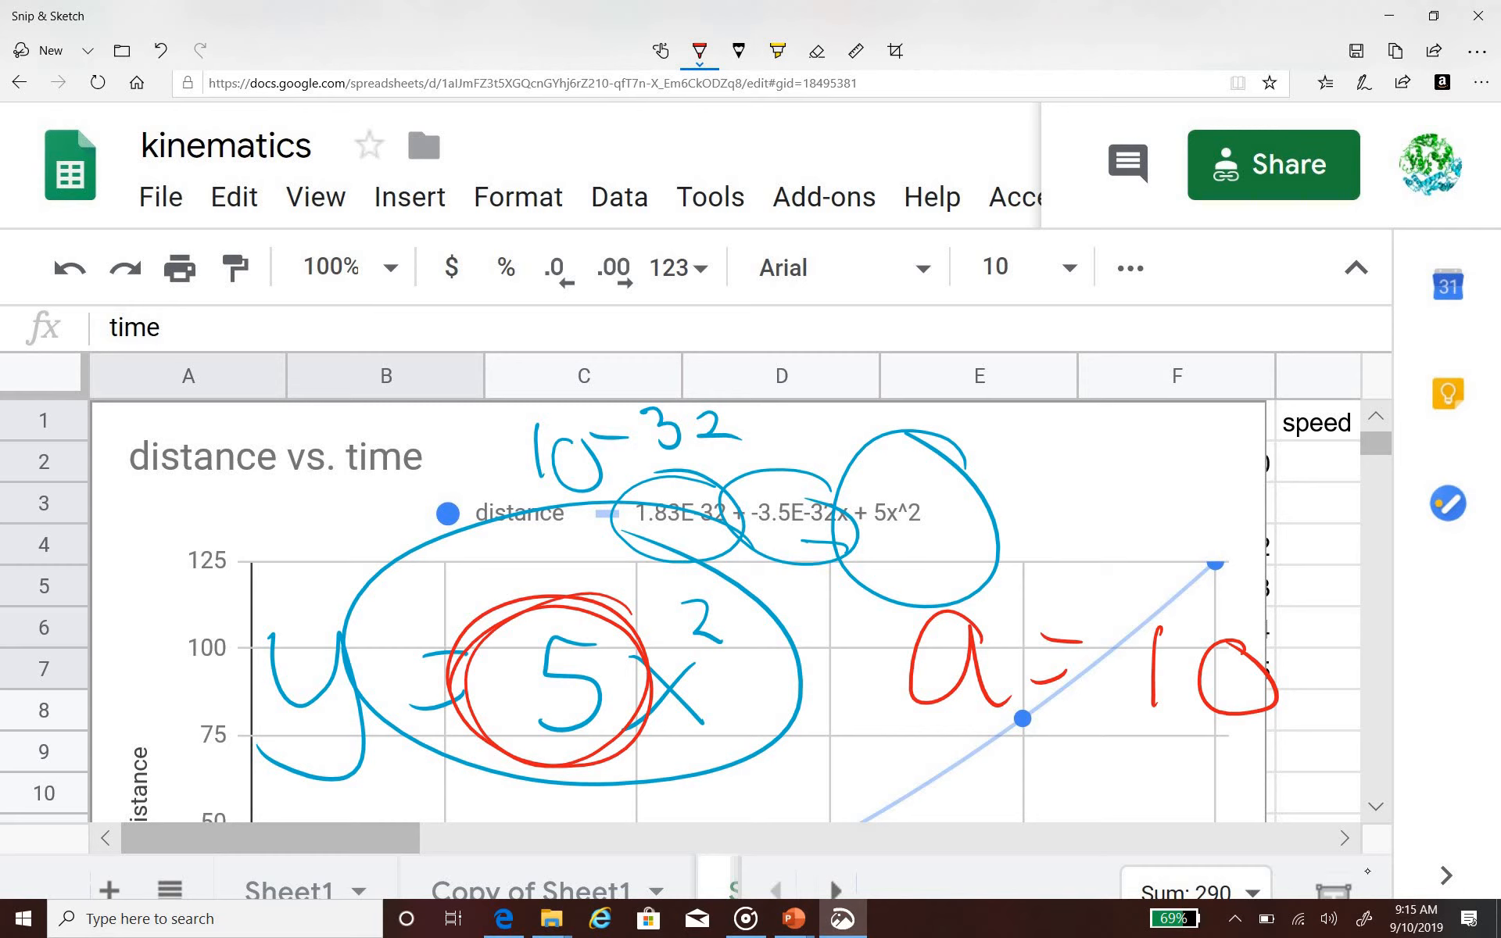
pyautogui.moveTo(512, 786)
pyautogui.mouseDown()
pyautogui.moveTo(615, 776)
pyautogui.moveTo(624, 791)
pyautogui.mouseUp()
pyautogui.moveTo(529, 746)
pyautogui.mouseDown()
pyautogui.moveTo(530, 762)
pyautogui.moveTo(882, 823)
pyautogui.moveTo(1164, 735)
pyautogui.moveTo(1173, 771)
pyautogui.mouseUp()
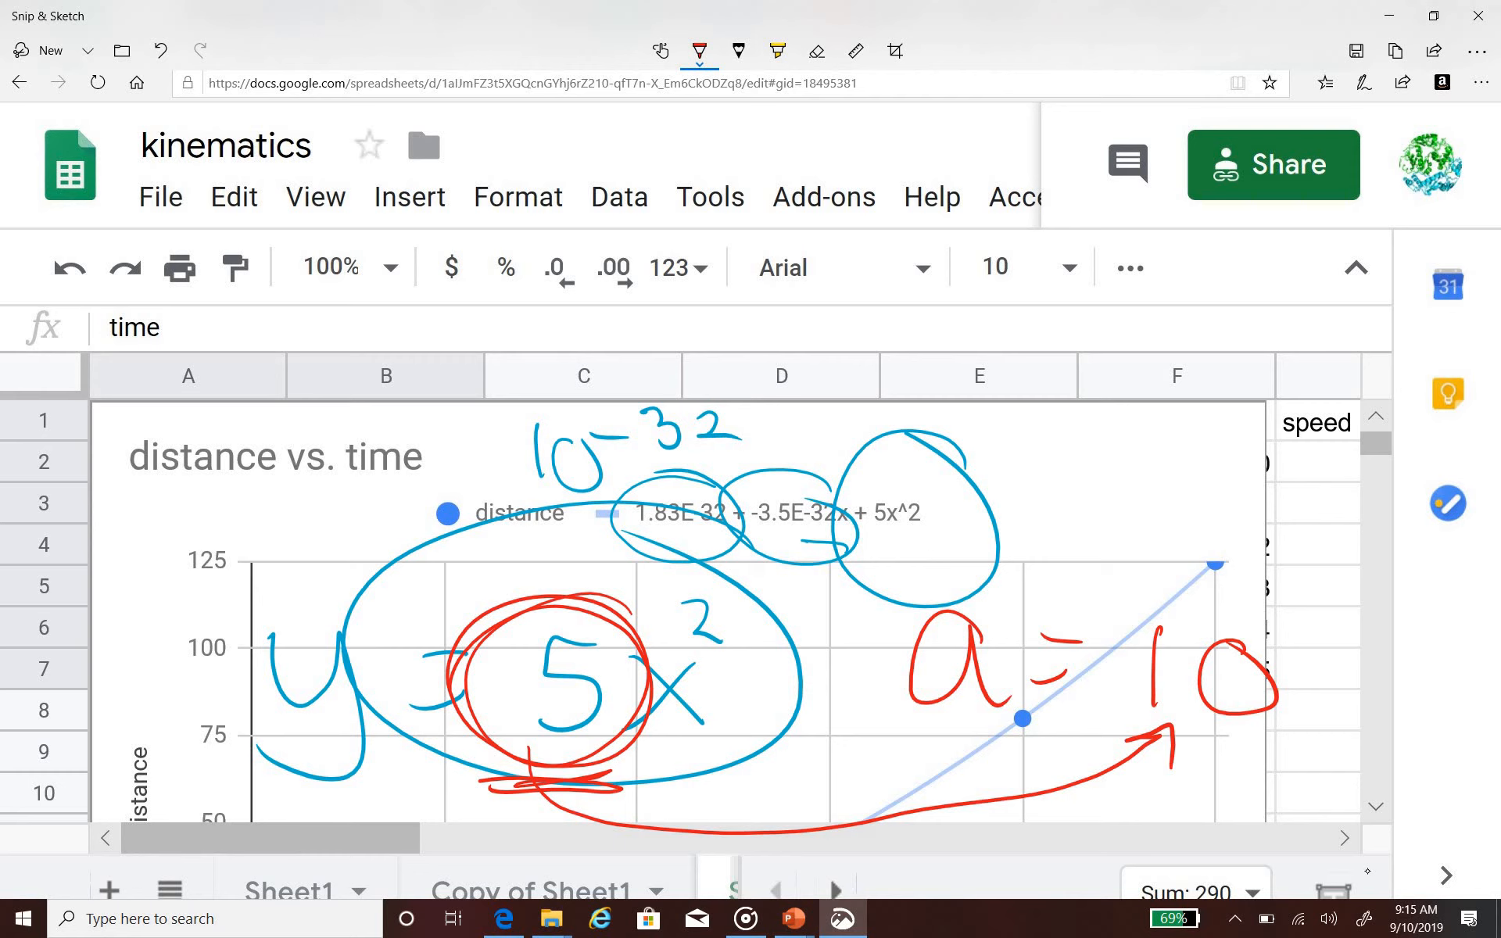
pyautogui.moveTo(598, 617)
pyautogui.mouseDown()
pyautogui.moveTo(500, 762)
pyautogui.moveTo(469, 653)
pyautogui.moveTo(618, 625)
pyautogui.mouseUp()
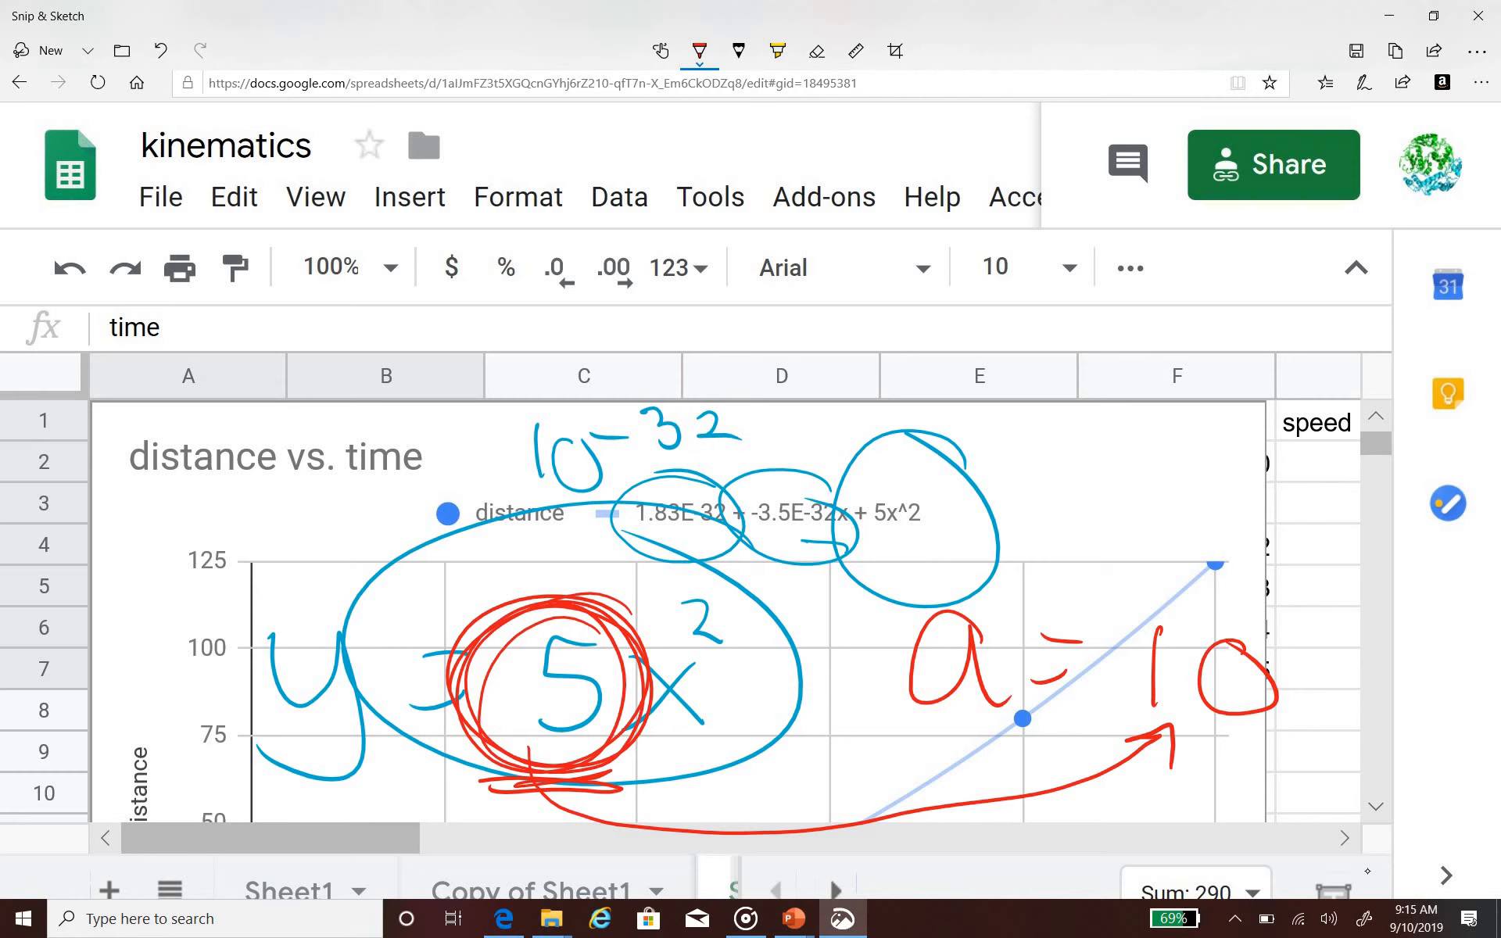
# - Write the example equation y = 2x^2 in red above a = 10 and overwrite its coefficient with 3
pyautogui.moveTo(1004, 421); pyautogui.dragTo(1009, 479)
pyautogui.moveTo(1037, 426)
pyautogui.mouseDown()
pyautogui.moveTo(1009, 540)
pyautogui.moveTo(1079, 444)
pyautogui.mouseUp()
pyautogui.moveTo(1062, 466); pyautogui.dragTo(1204, 495)
pyautogui.moveTo(1202, 442)
pyautogui.mouseDown()
pyautogui.moveTo(1171, 492)
pyautogui.moveTo(1234, 442)
pyautogui.mouseUp()
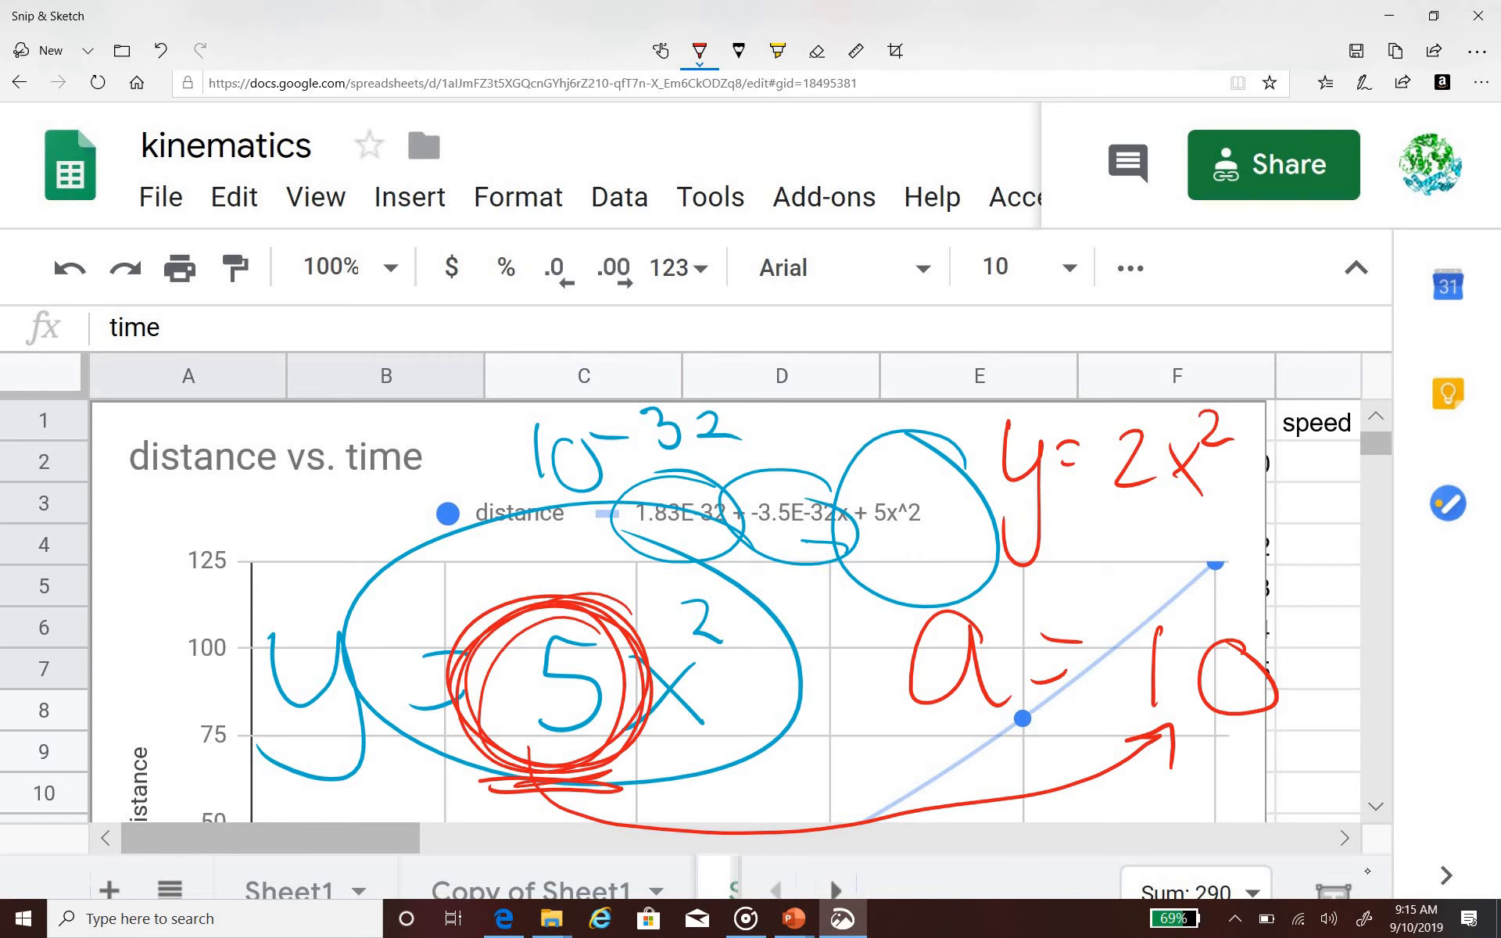
pyautogui.moveTo(1119, 426)
pyautogui.mouseDown()
pyautogui.moveTo(1132, 461)
pyautogui.moveTo(1114, 491)
pyautogui.moveTo(1103, 460)
pyautogui.moveTo(1097, 493)
pyautogui.mouseUp()
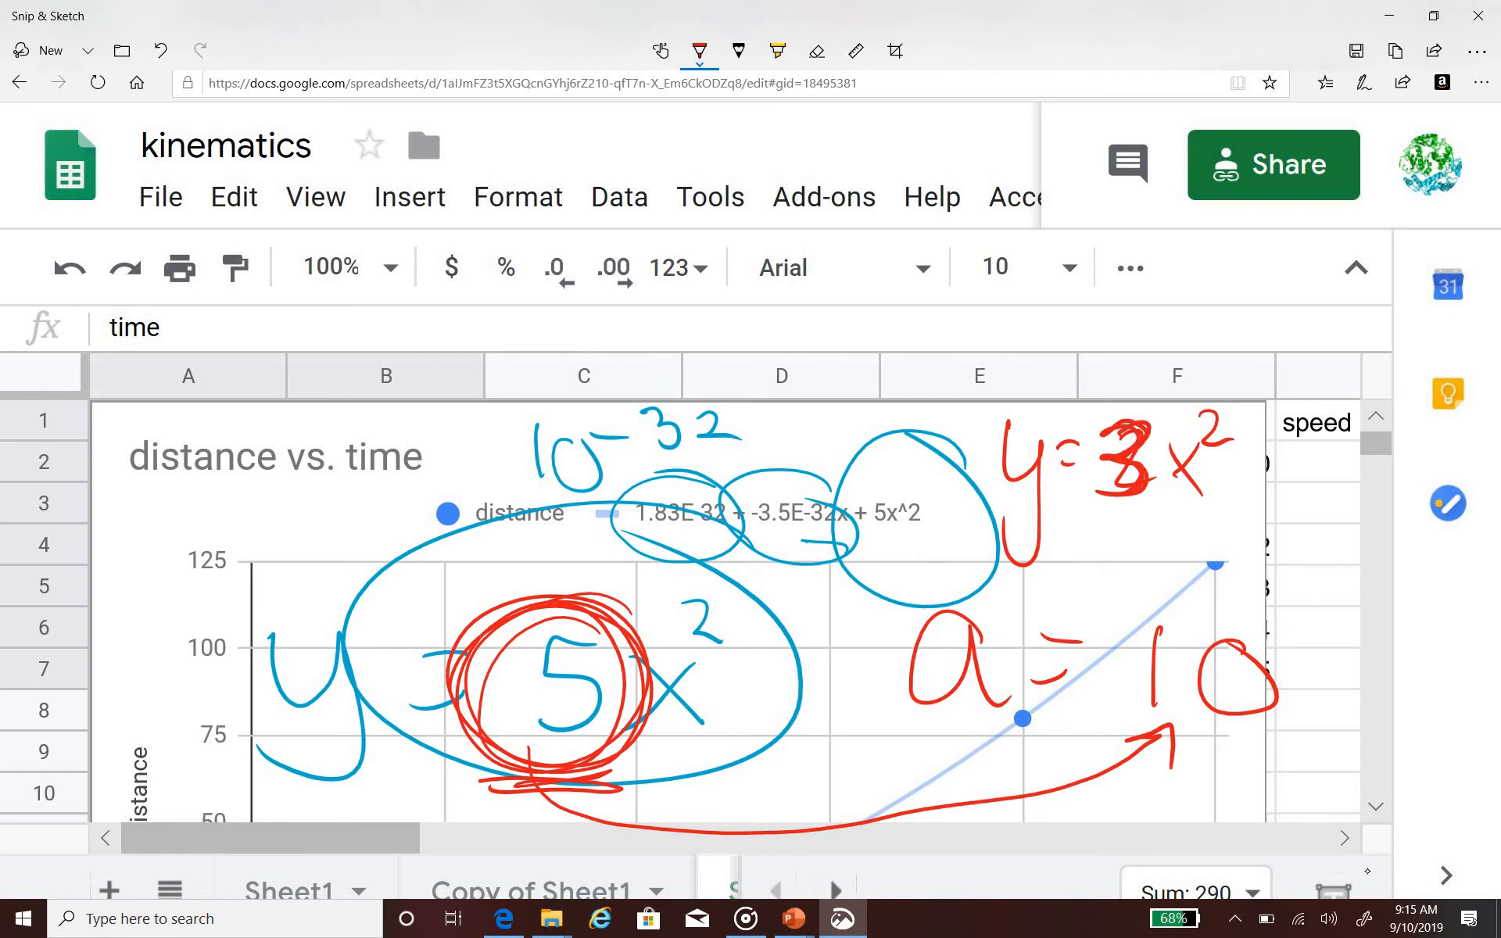